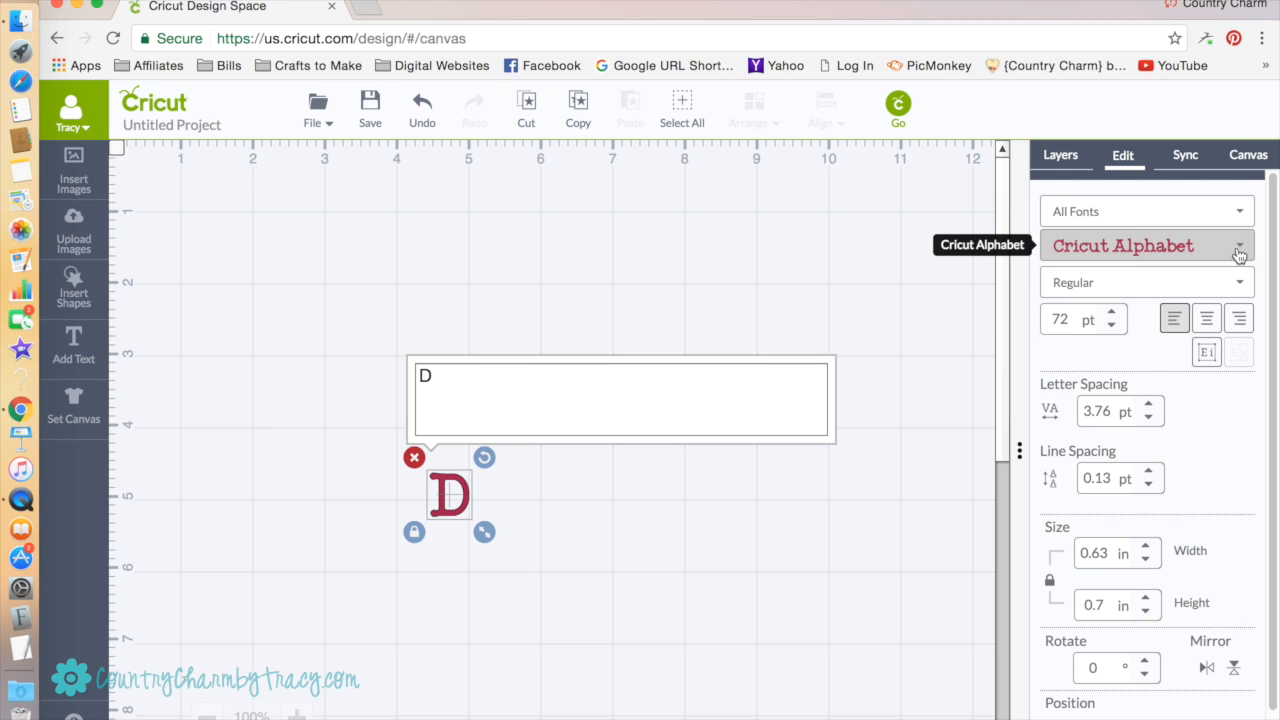
# Browse the full font list and change the letter D's font to Country Life.
pyautogui.click(1240, 249)
pyautogui.click(1240, 250)
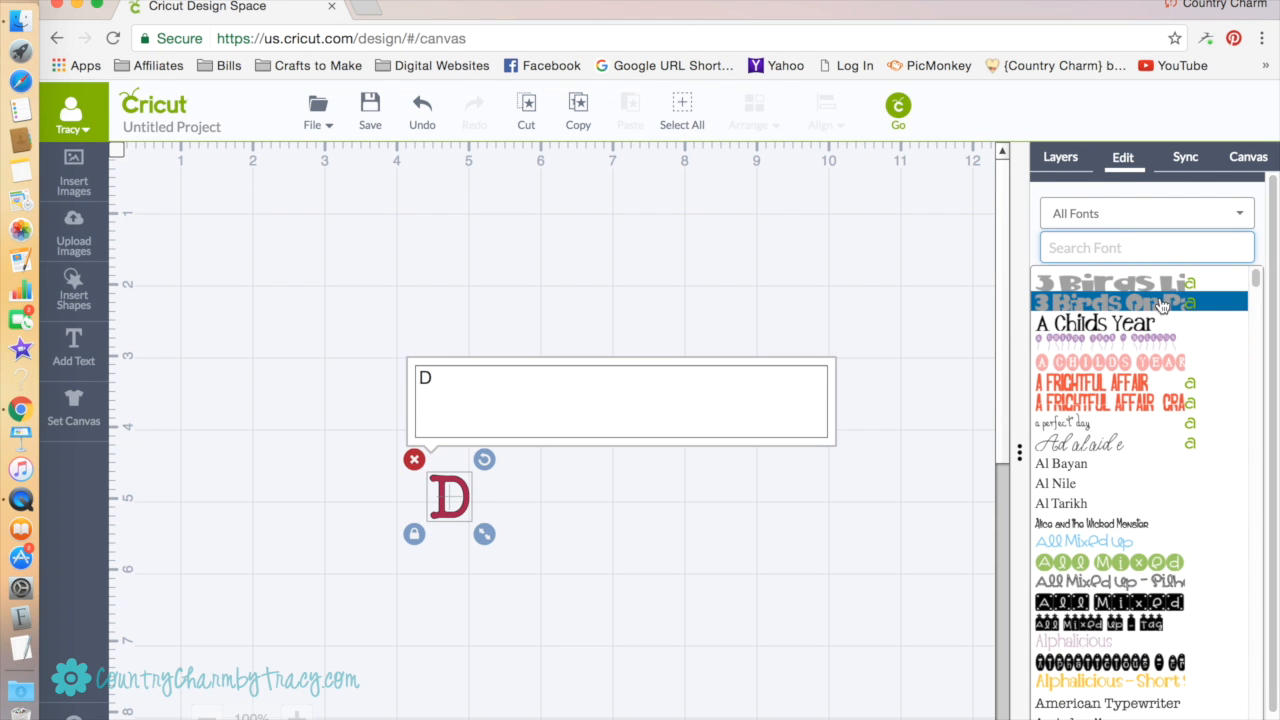
pyautogui.scroll(-1, 1150, 360)
pyautogui.scroll(2, 1150, 368)
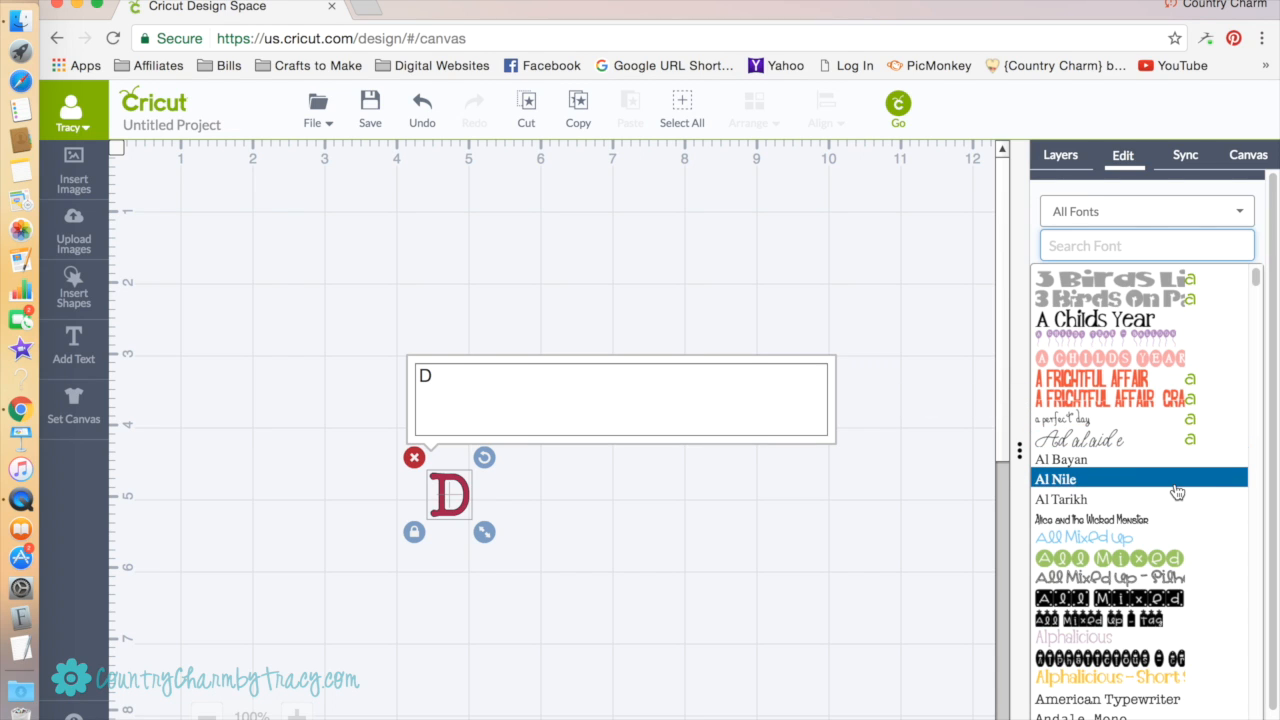
pyautogui.scroll(-2, 1168, 491)
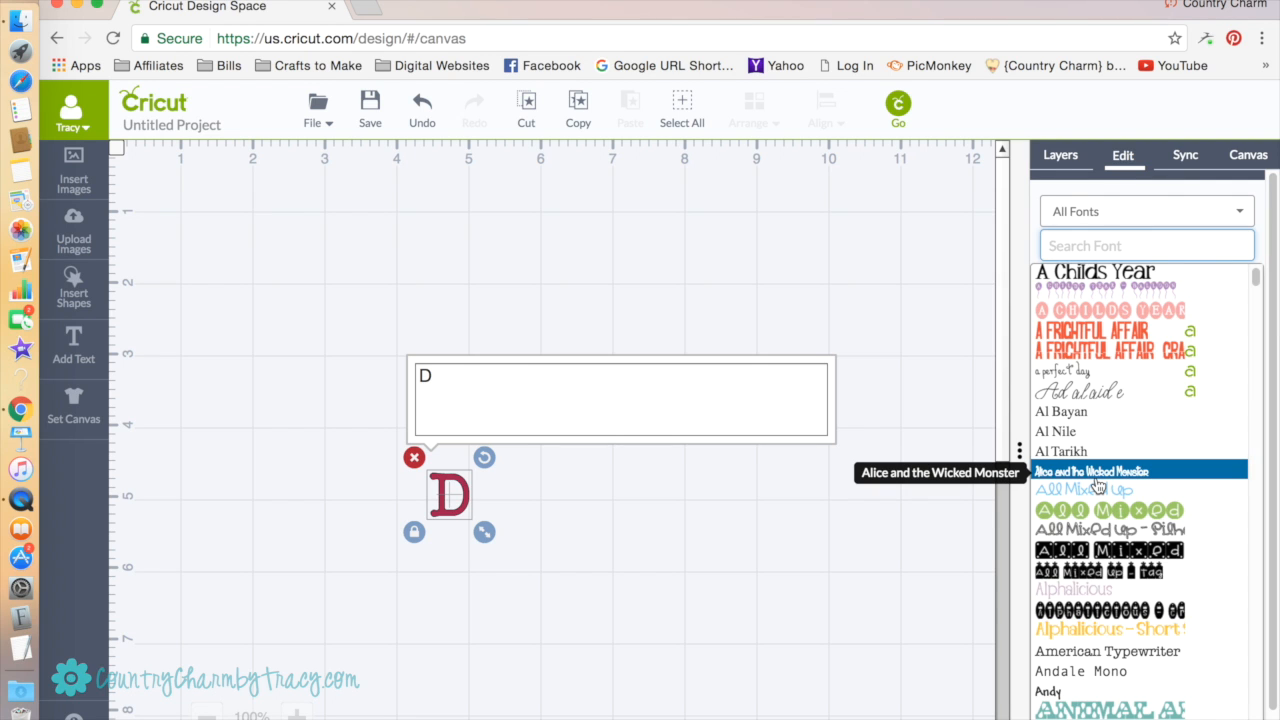
pyautogui.scroll(-1, 1148, 432)
pyautogui.scroll(-1, 1148, 432)
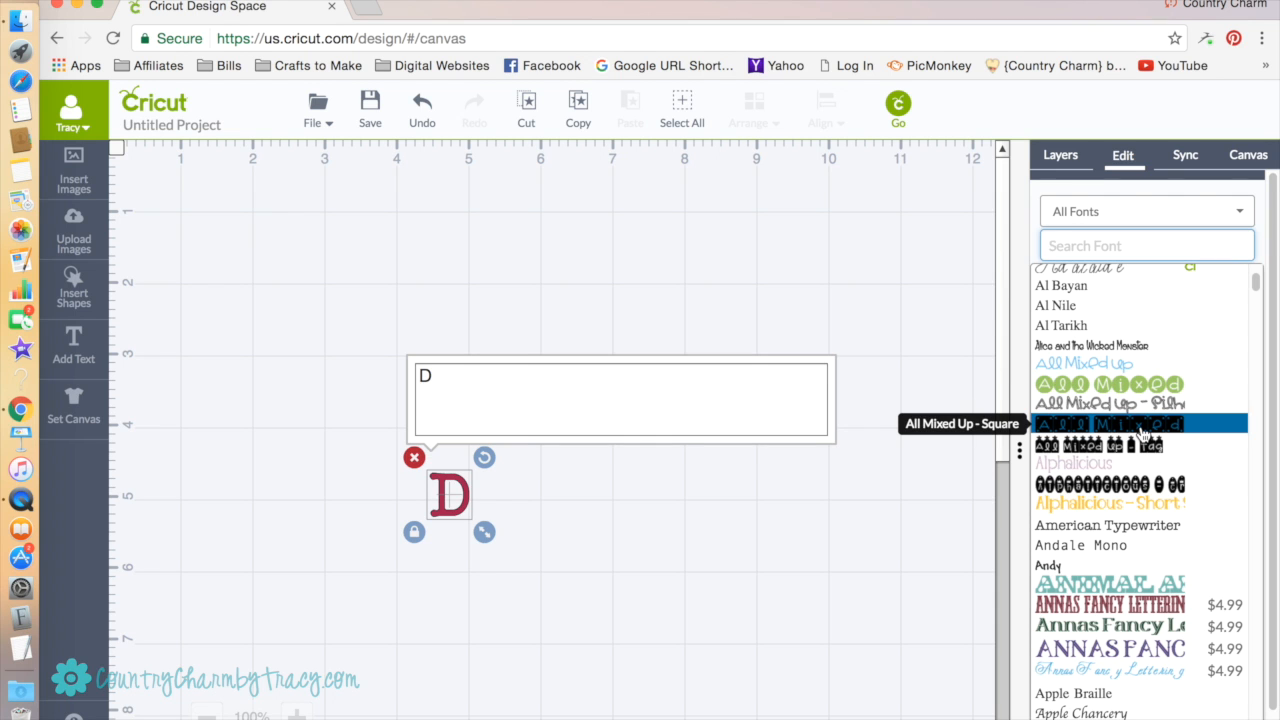
pyautogui.scroll(-4, 1143, 432)
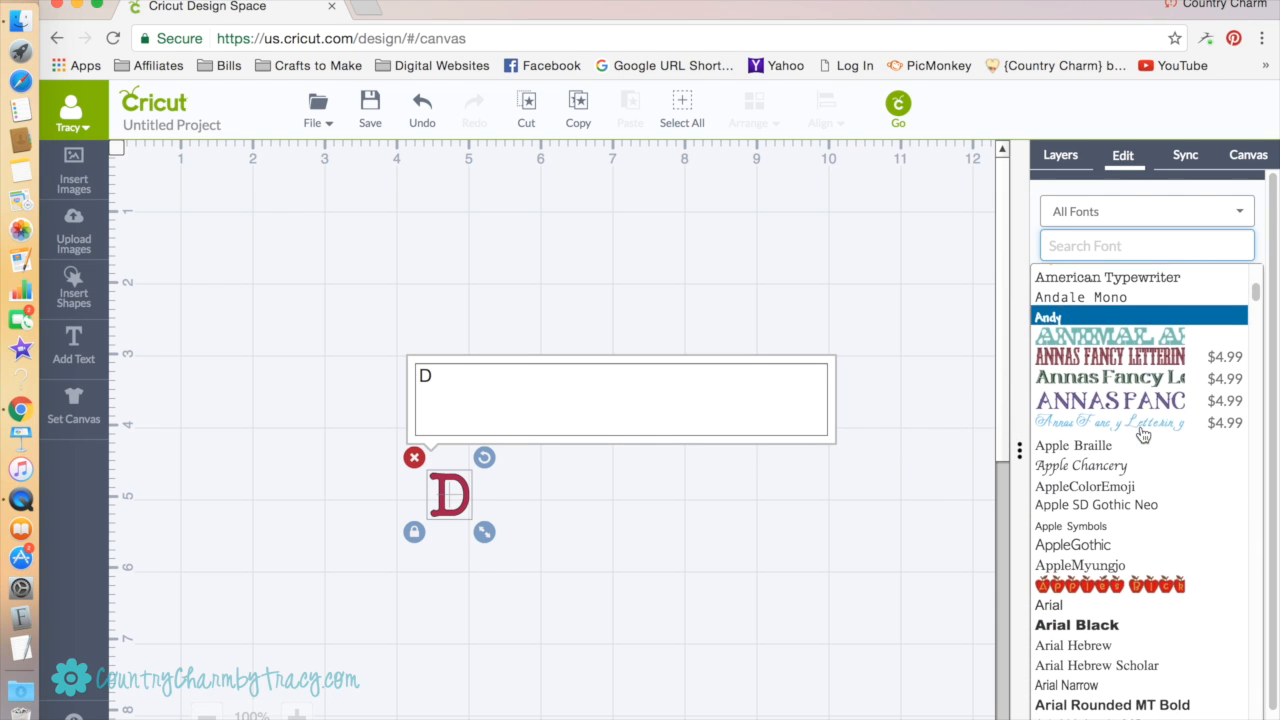
pyautogui.scroll(-1, 1143, 432)
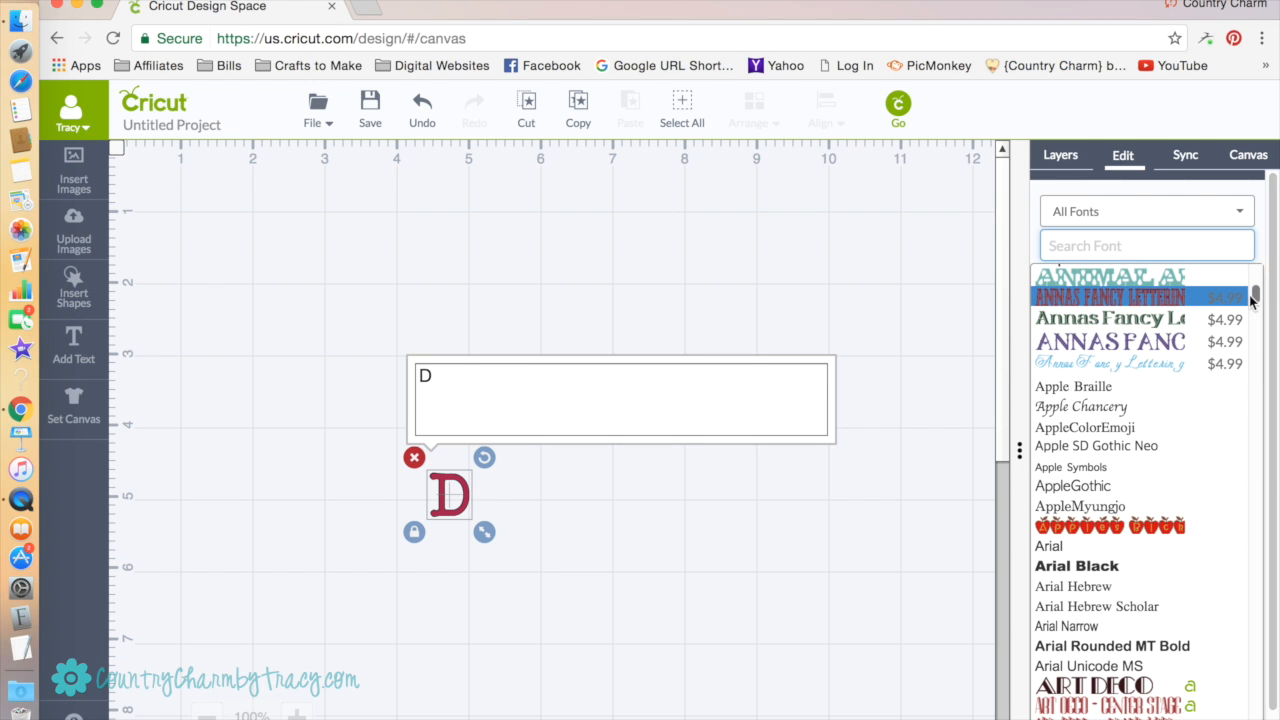
pyautogui.moveTo(1257, 296); pyautogui.dragTo(1257, 333)
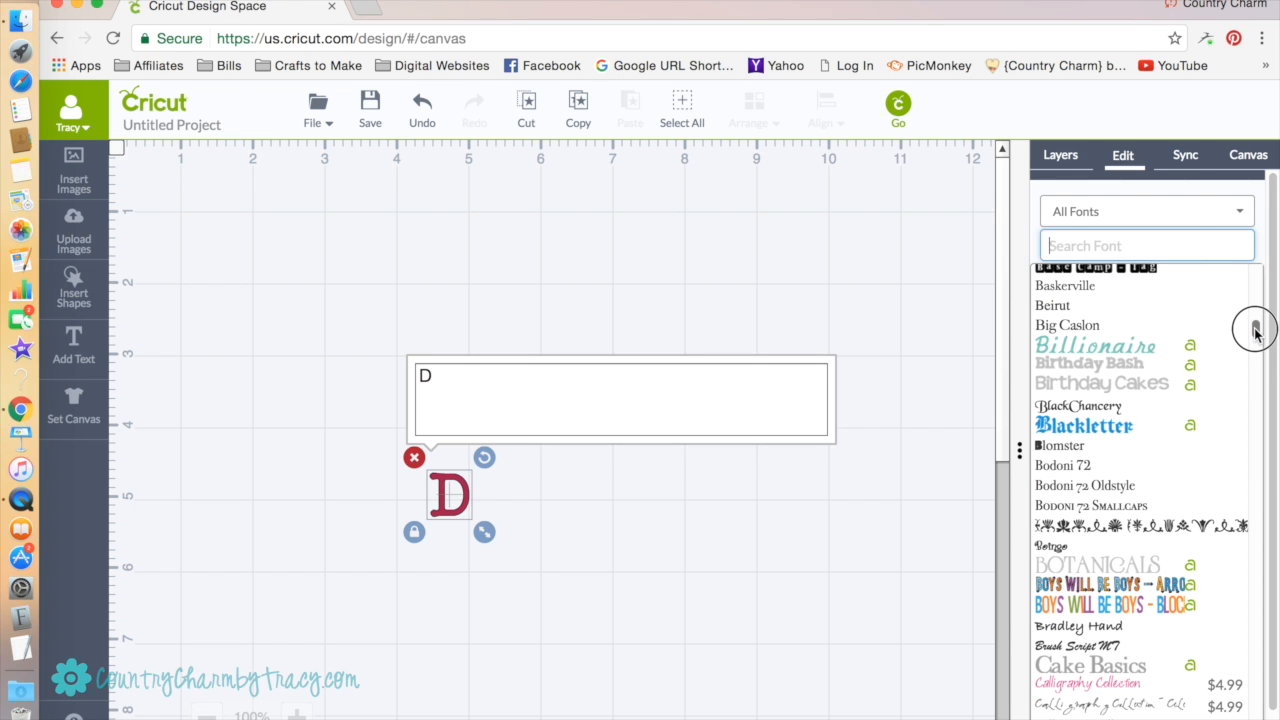
pyautogui.moveTo(1257, 333); pyautogui.dragTo(1254, 370)
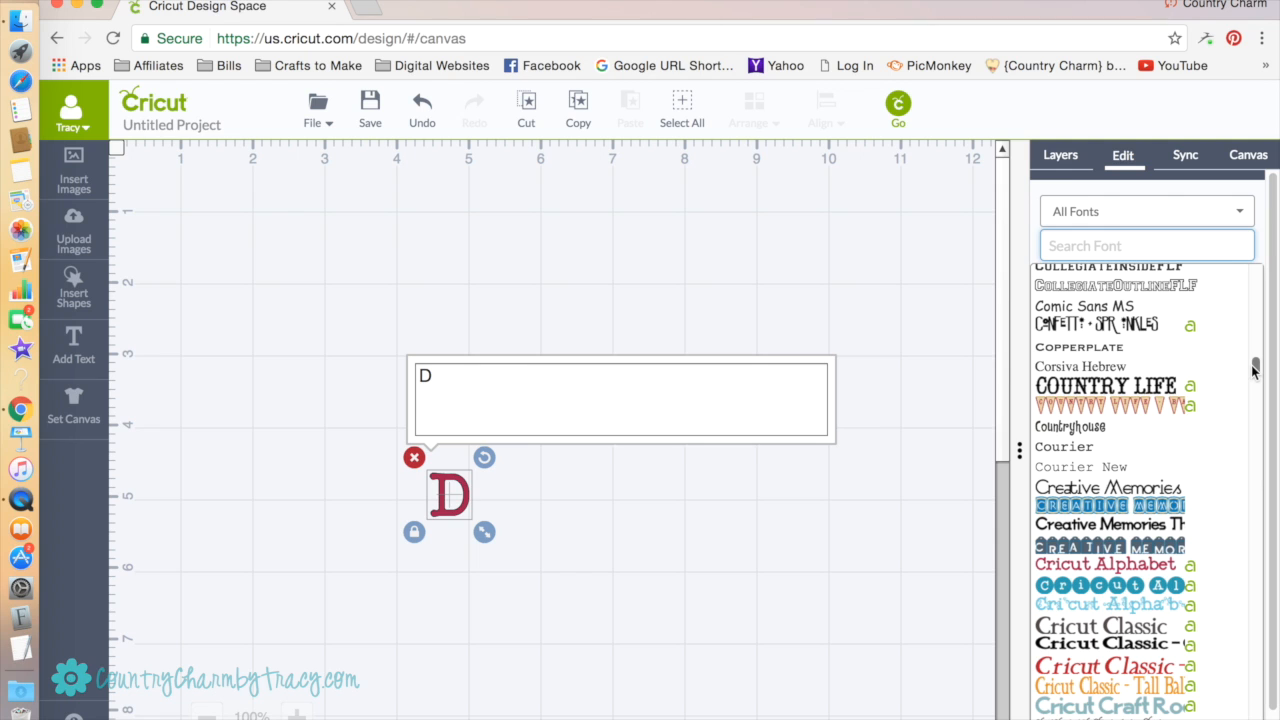
pyautogui.click(1157, 390)
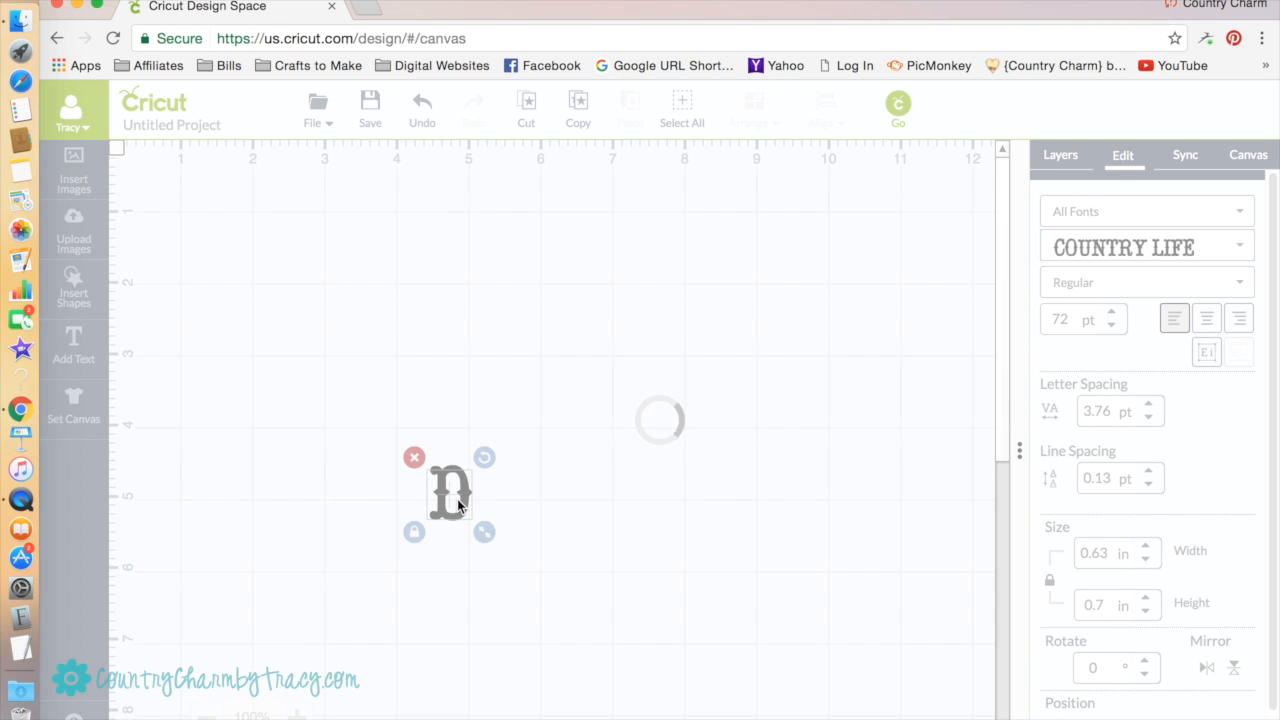
# Move the letter D near the canvas's upper-left corner and enlarge it proportionally to about 3.13 by 4.03 in.
pyautogui.moveTo(449, 502); pyautogui.dragTo(225, 251)
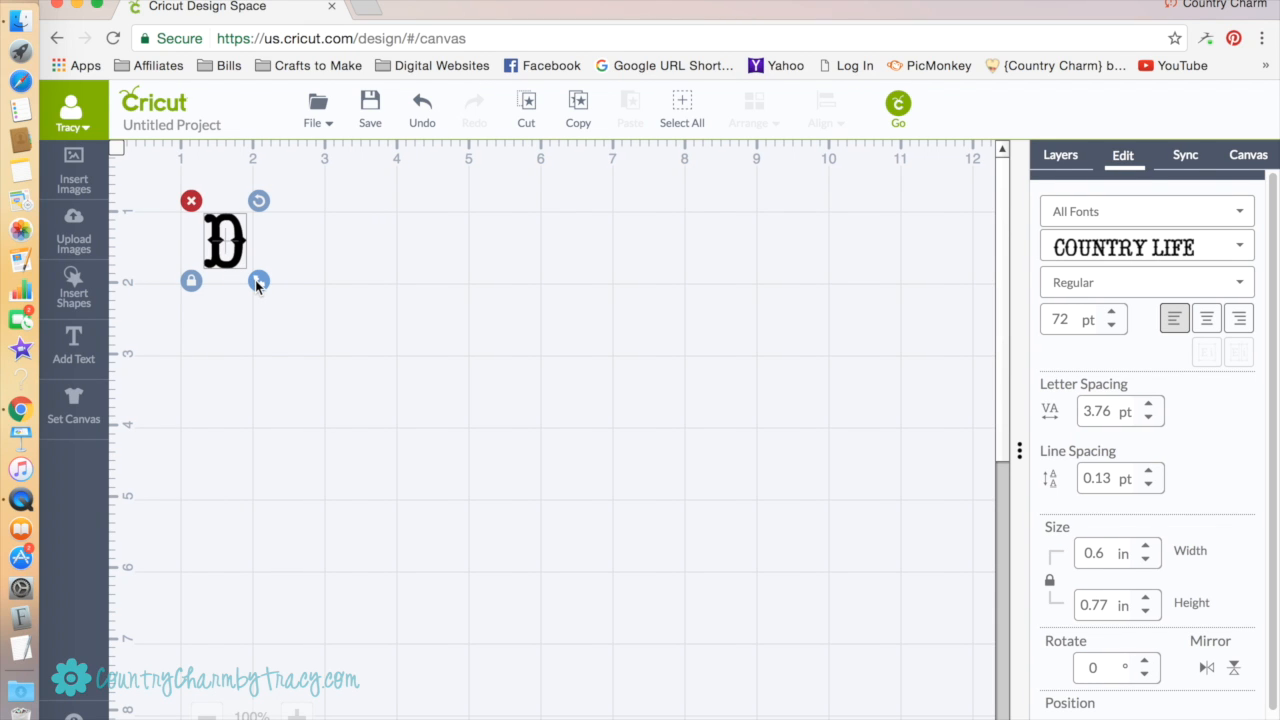
pyautogui.moveTo(257, 284); pyautogui.dragTo(427, 690)
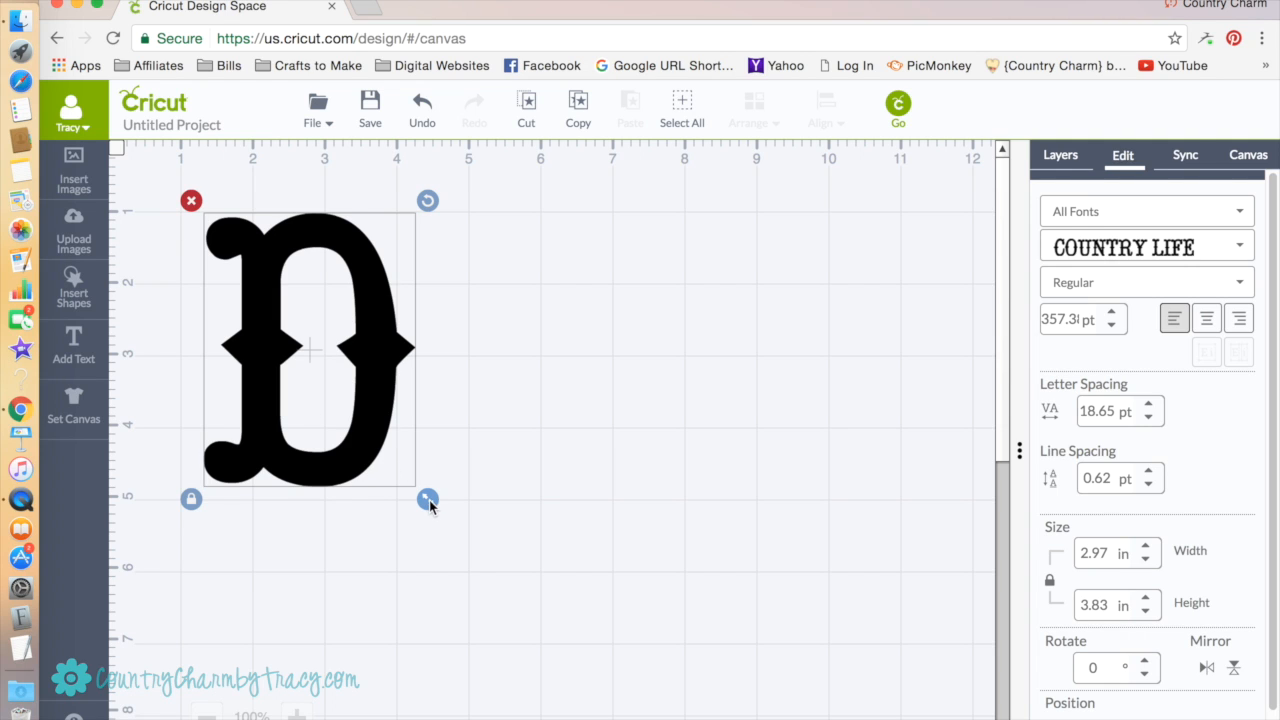
pyautogui.moveTo(429, 503); pyautogui.dragTo(444, 518)
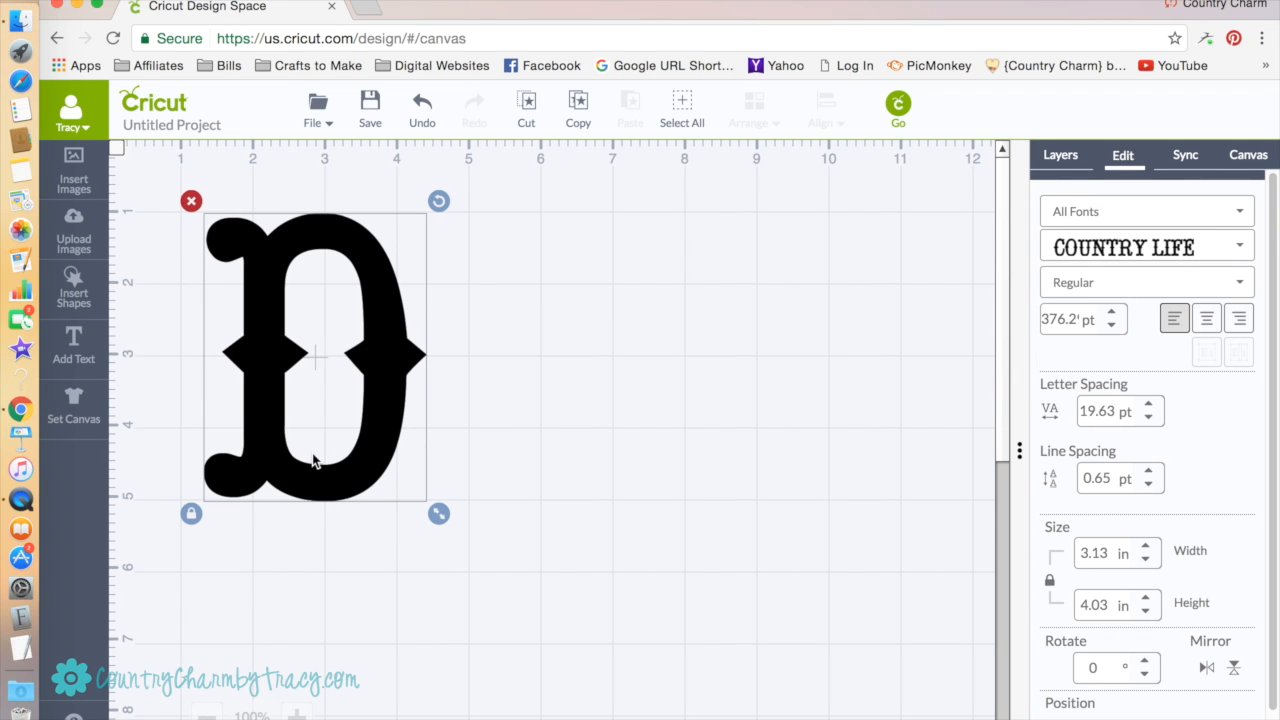
pyautogui.click(703, 437)
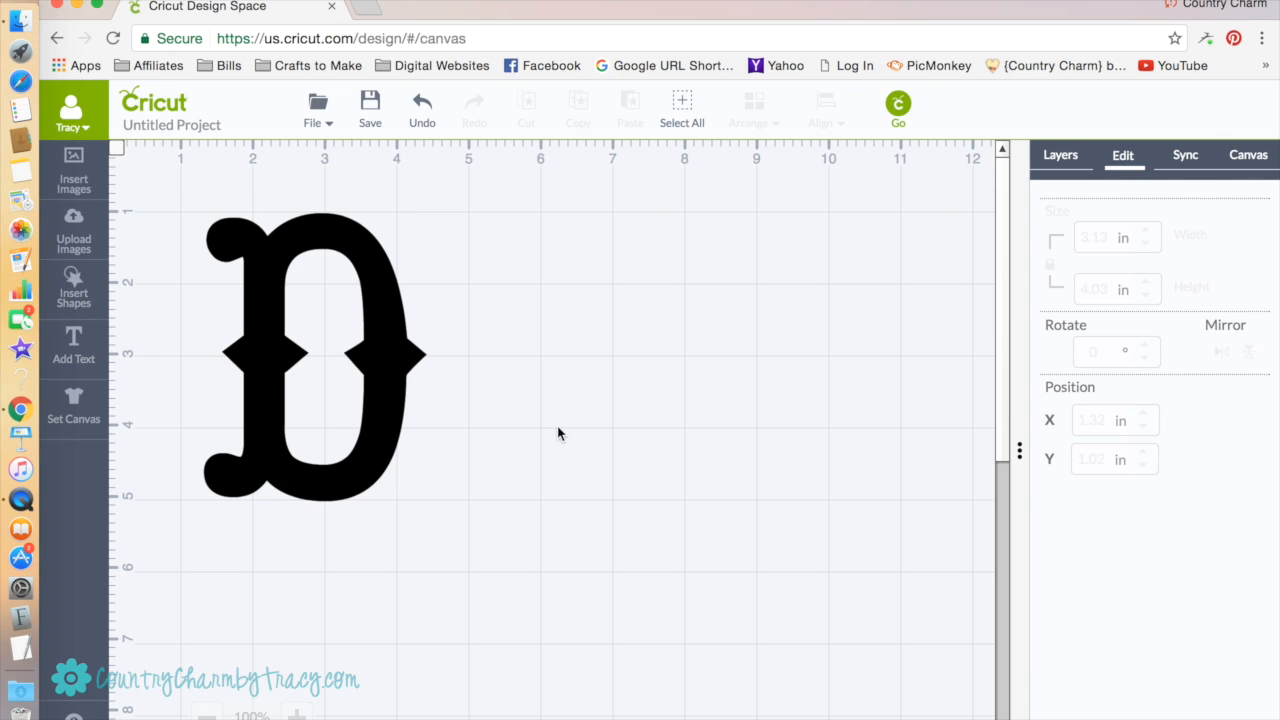
# Insert a square about 2.71 in wide and place it beside the letter D at about X 6.26, Y 2.37 in.
pyautogui.click(83, 293)
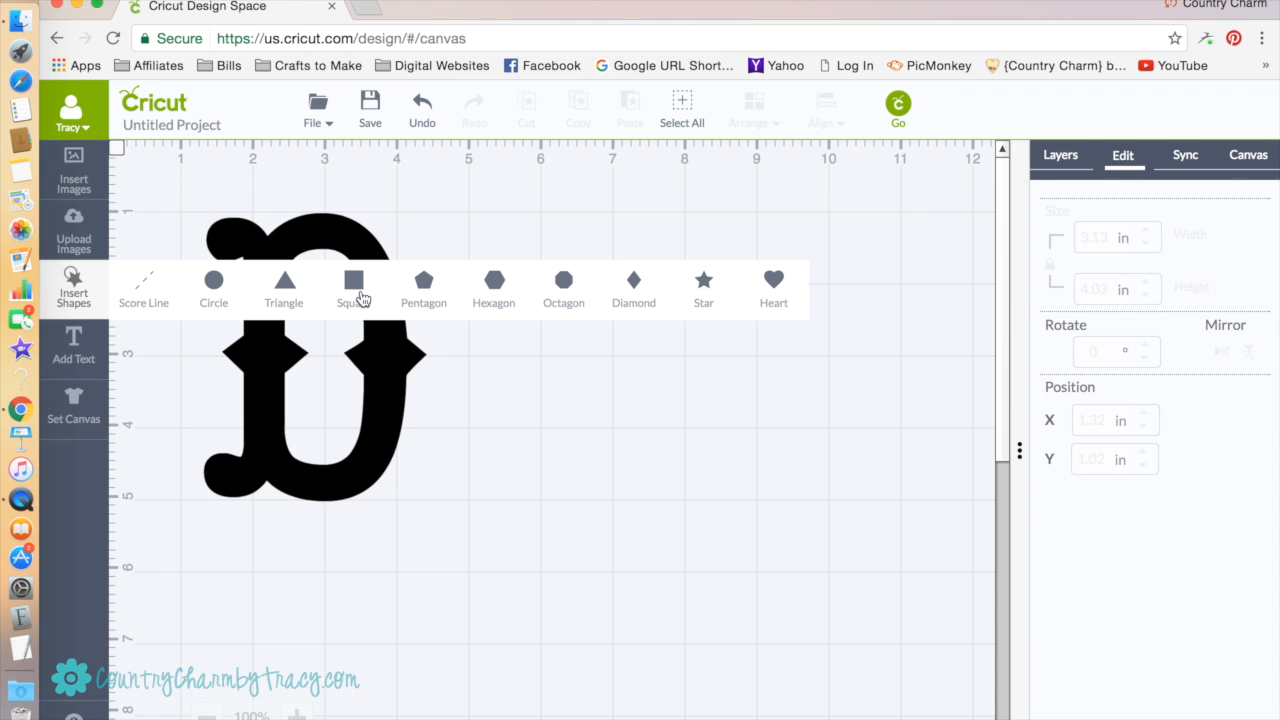
pyautogui.click(356, 290)
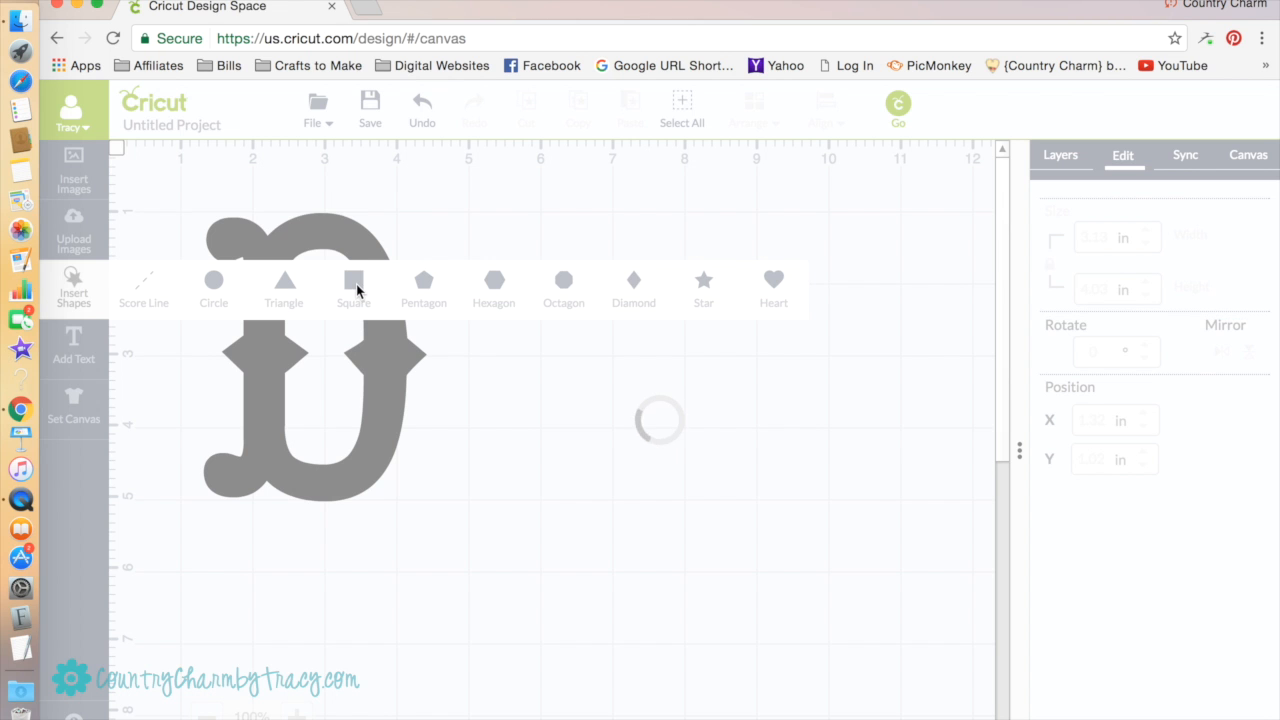
pyautogui.moveTo(663, 709); pyautogui.dragTo(771, 524)
pyautogui.click(856, 411)
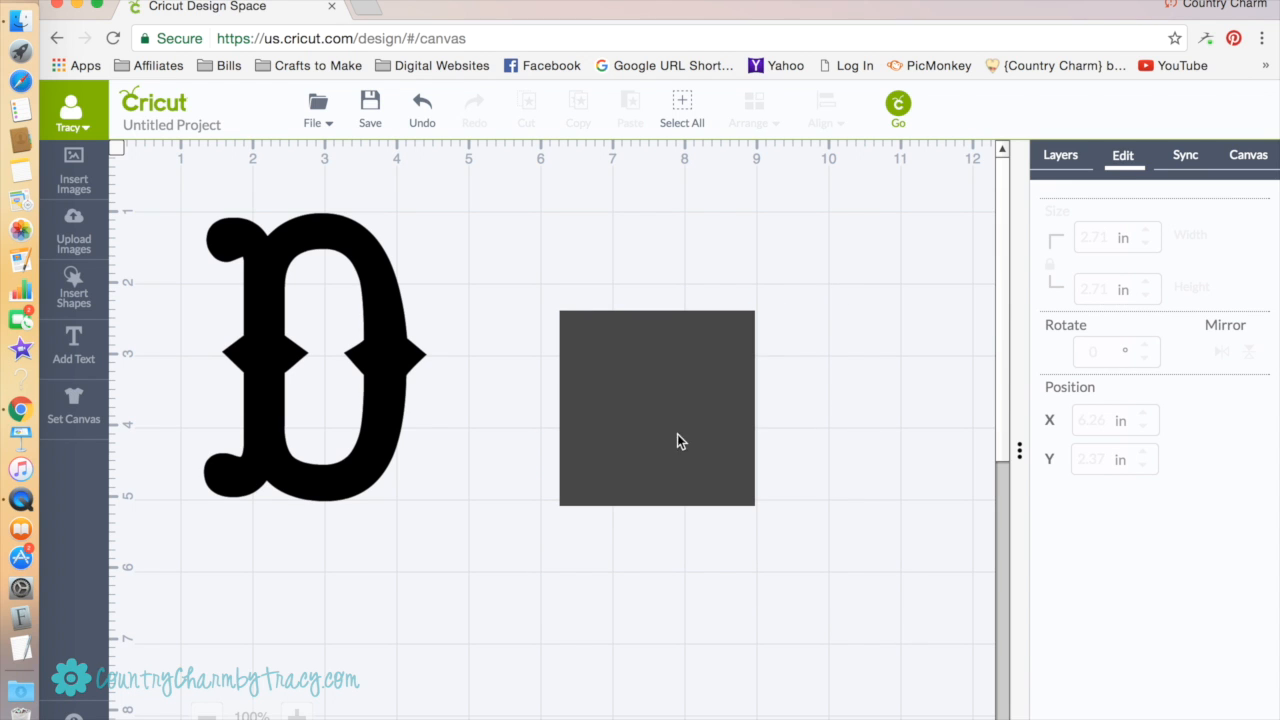
# Unlock the square's proportions and stretch it into a thin horizontal bar about 4.72 in wide and 0.16 in high.
pyautogui.click(638, 469)
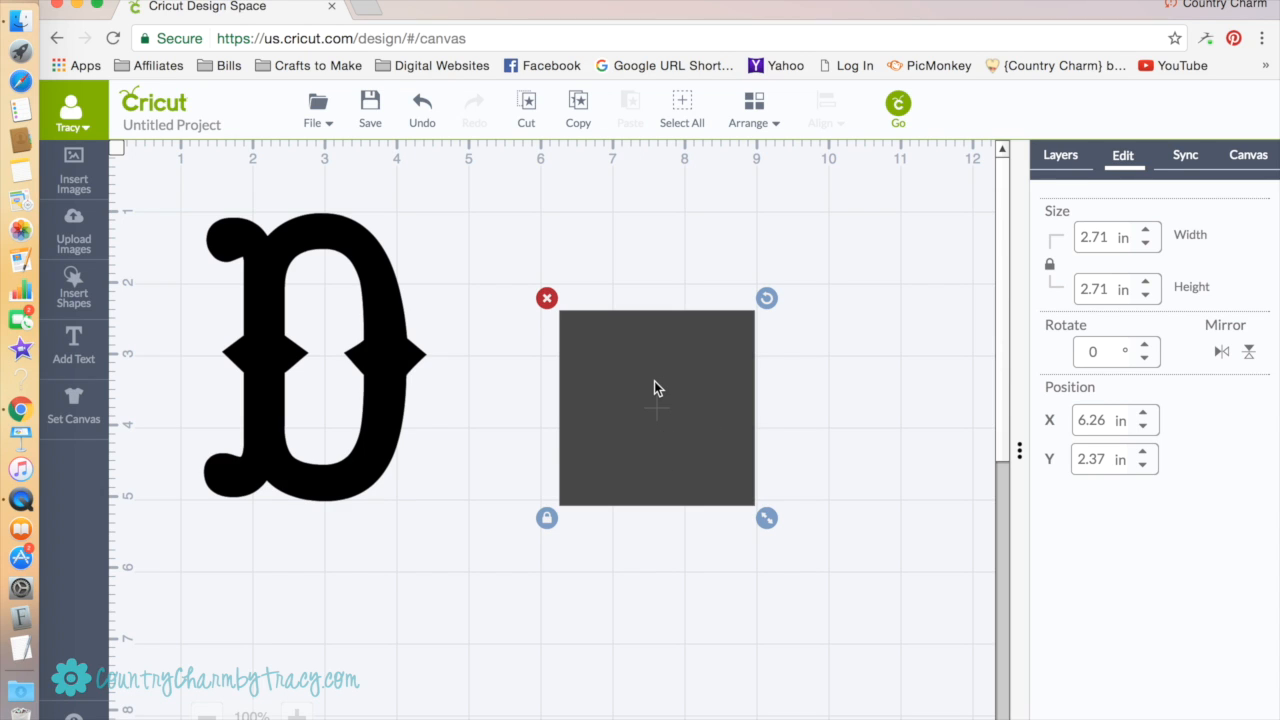
pyautogui.click(547, 518)
pyautogui.moveTo(766, 518); pyautogui.dragTo(917, 328)
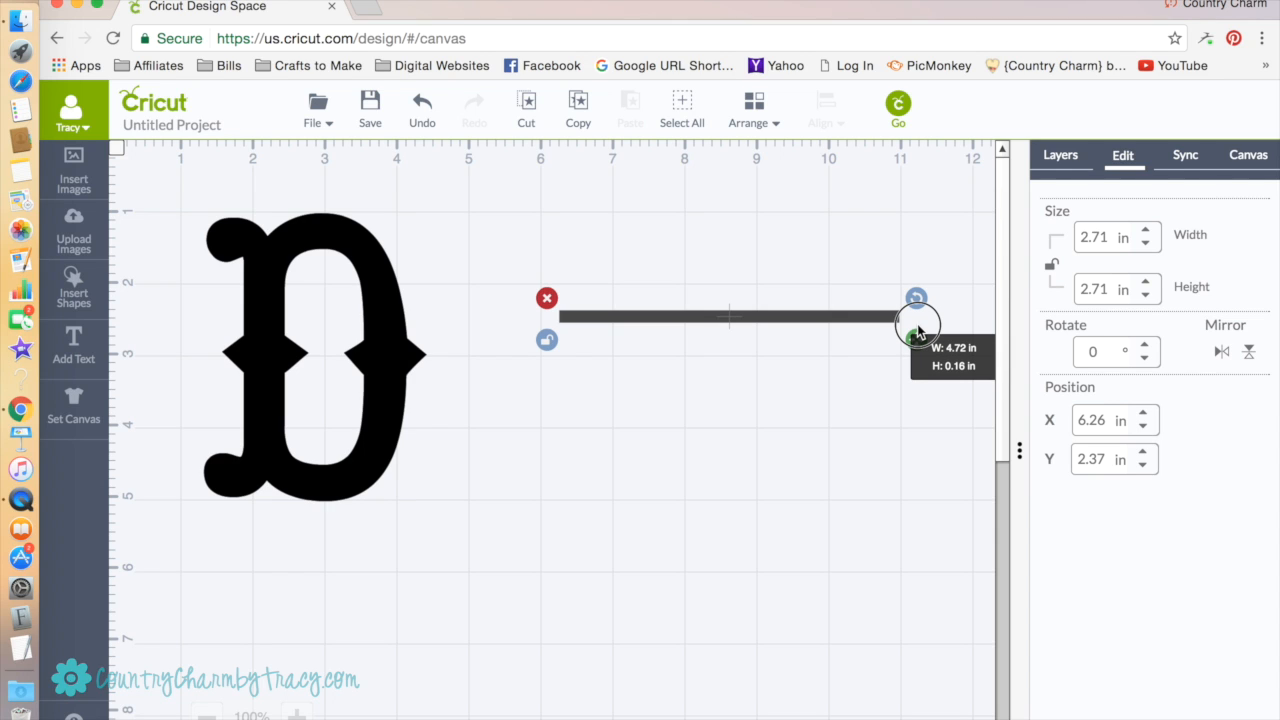
pyautogui.moveTo(917, 330); pyautogui.dragTo(918, 331)
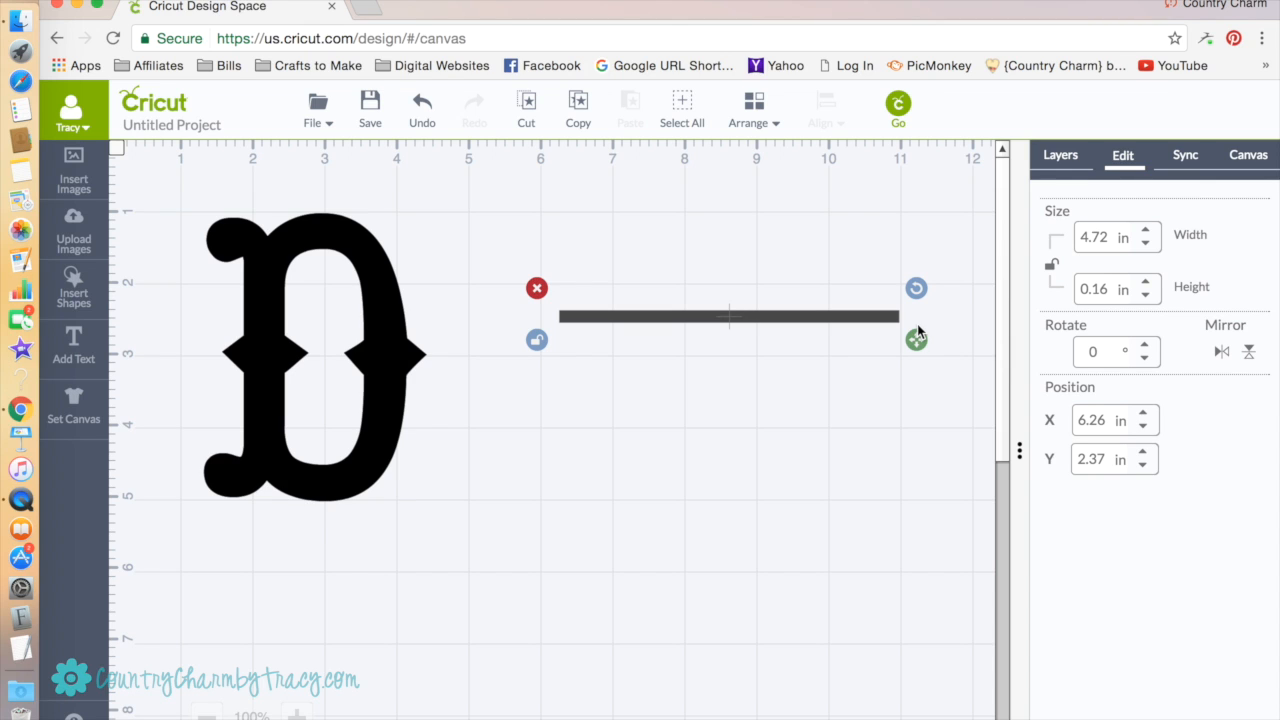
# Duplicate the thin bar and place the copy below the original at about X 6.56, Y 5.84 in.
pyautogui.rightClick(736, 314)
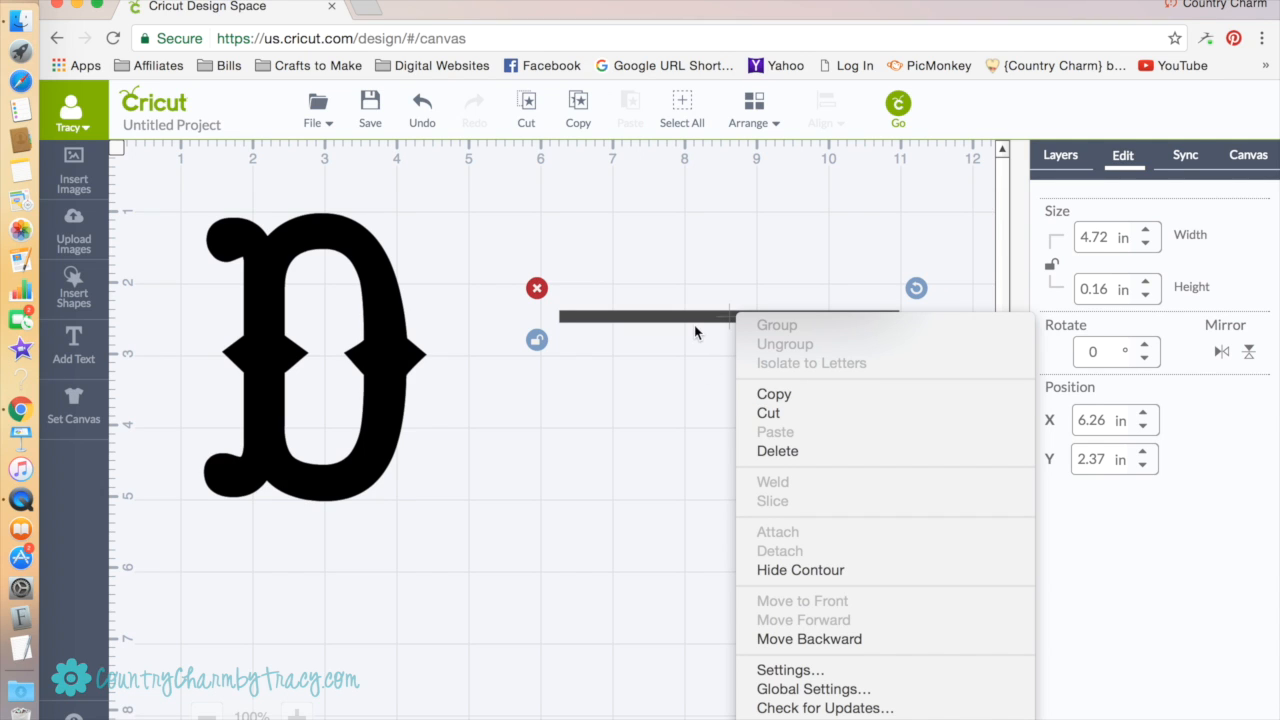
pyautogui.click(762, 395)
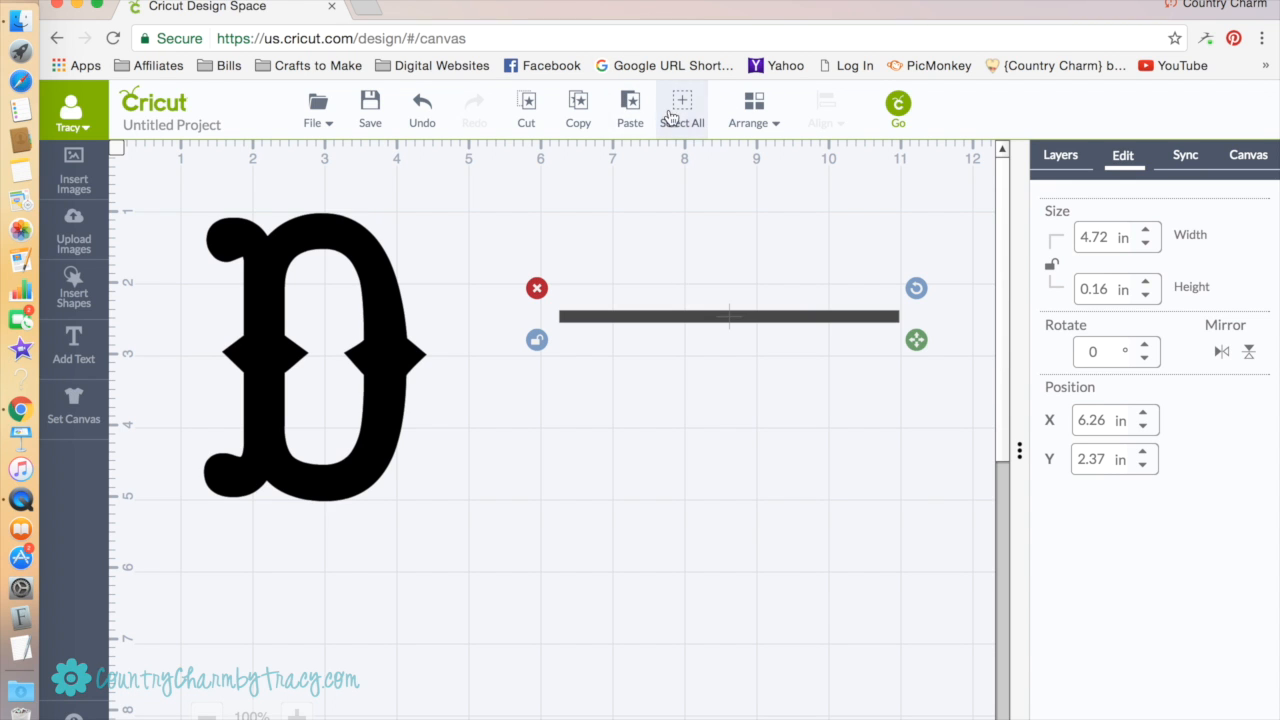
pyautogui.click(631, 108)
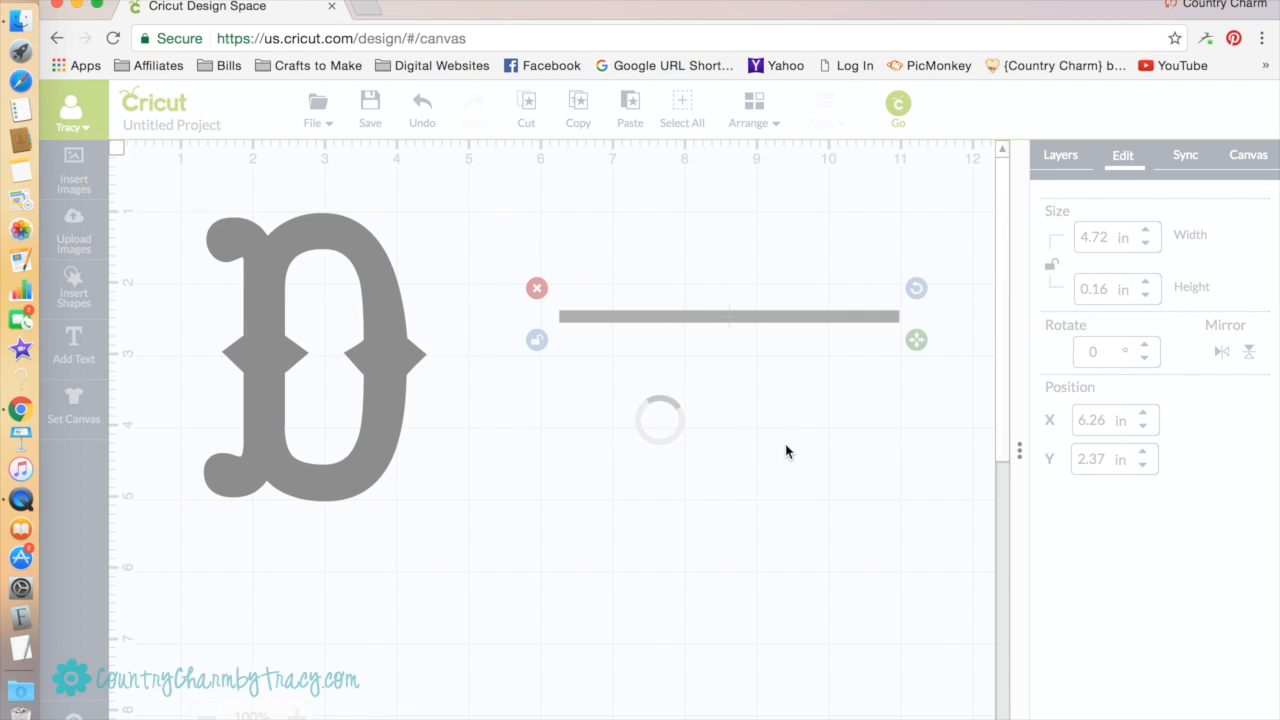
pyautogui.moveTo(688, 342); pyautogui.dragTo(689, 573)
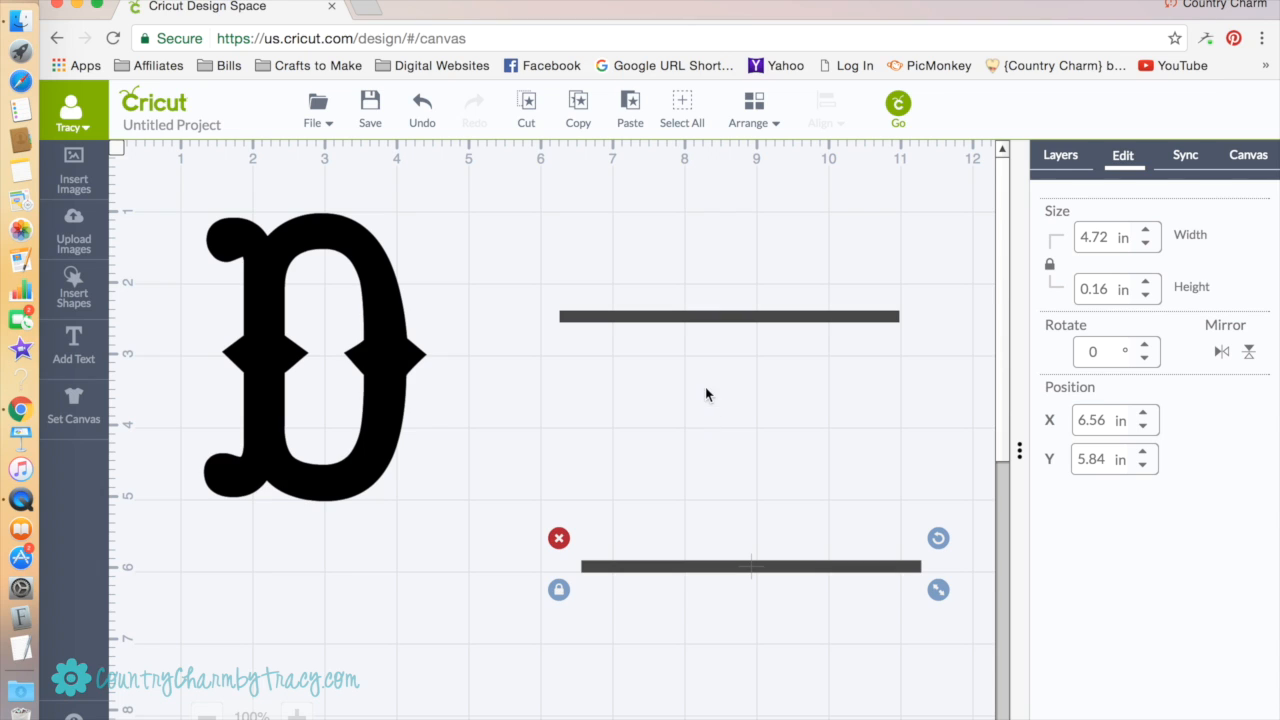
# Shift the letter D about 1 in to the right and lay the upper bar across its middle.
pyautogui.click(752, 317)
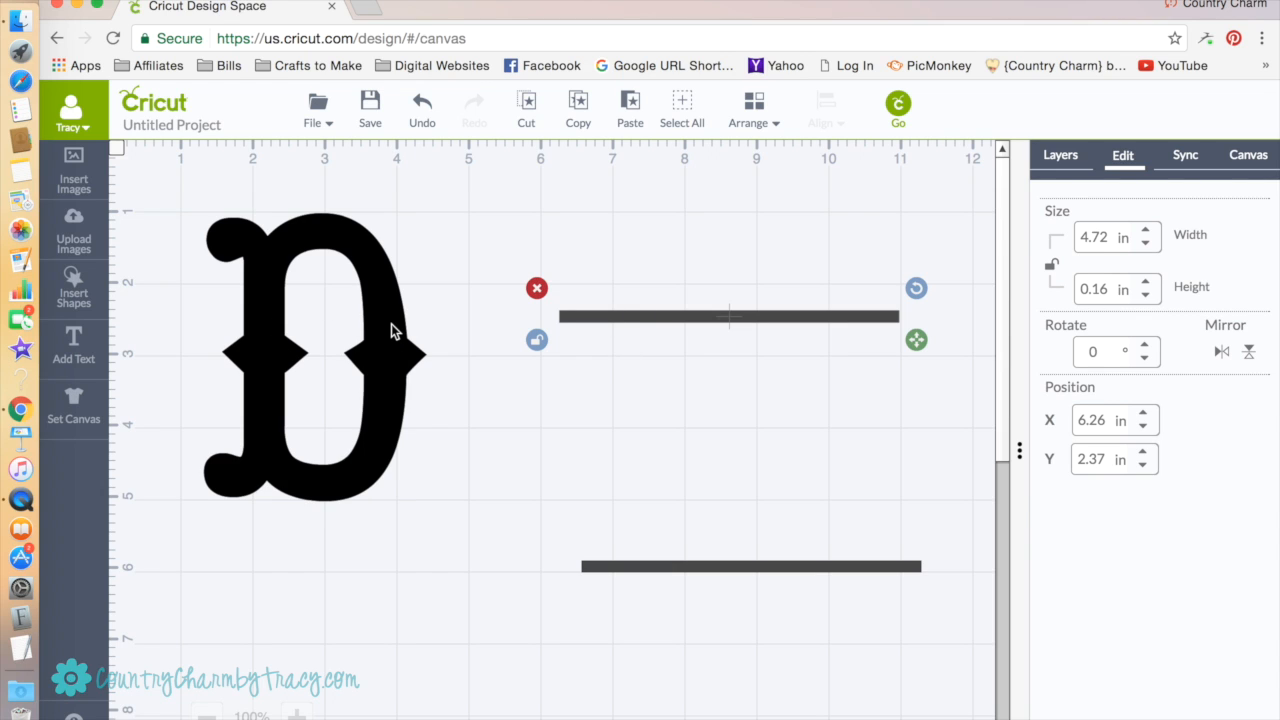
pyautogui.moveTo(373, 328); pyautogui.dragTo(452, 330)
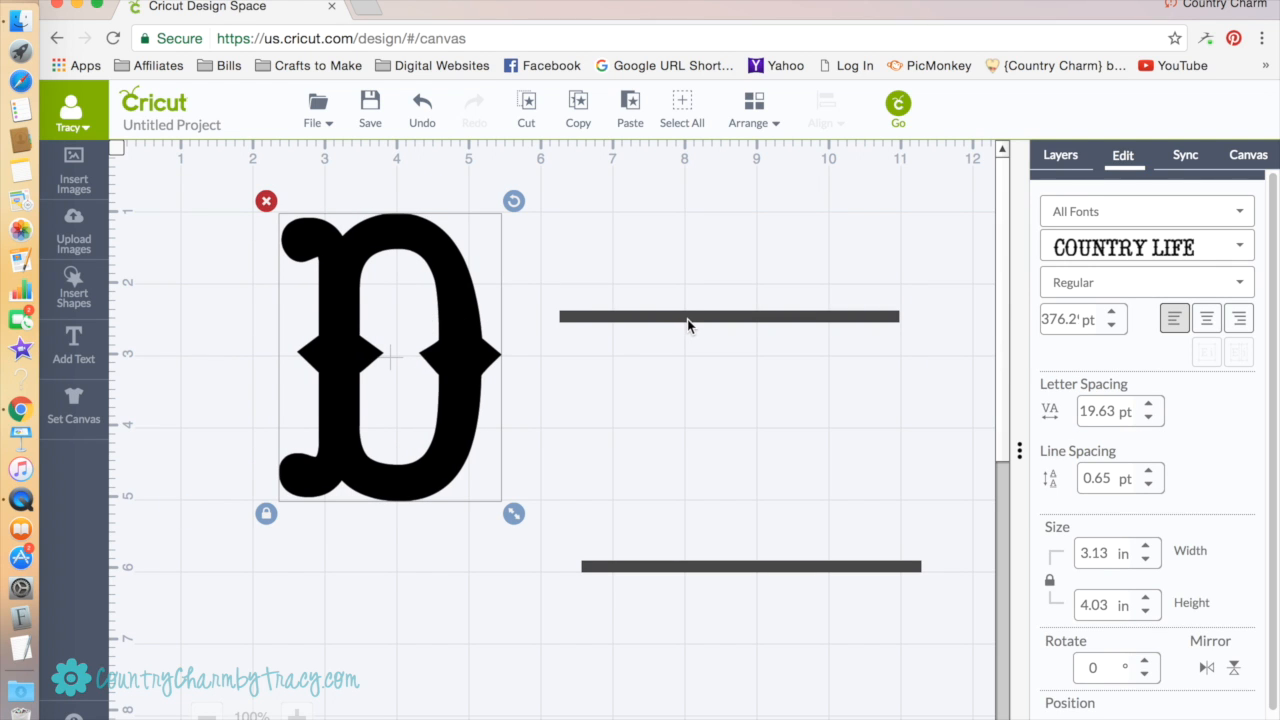
pyautogui.moveTo(688, 318); pyautogui.dragTo(375, 357)
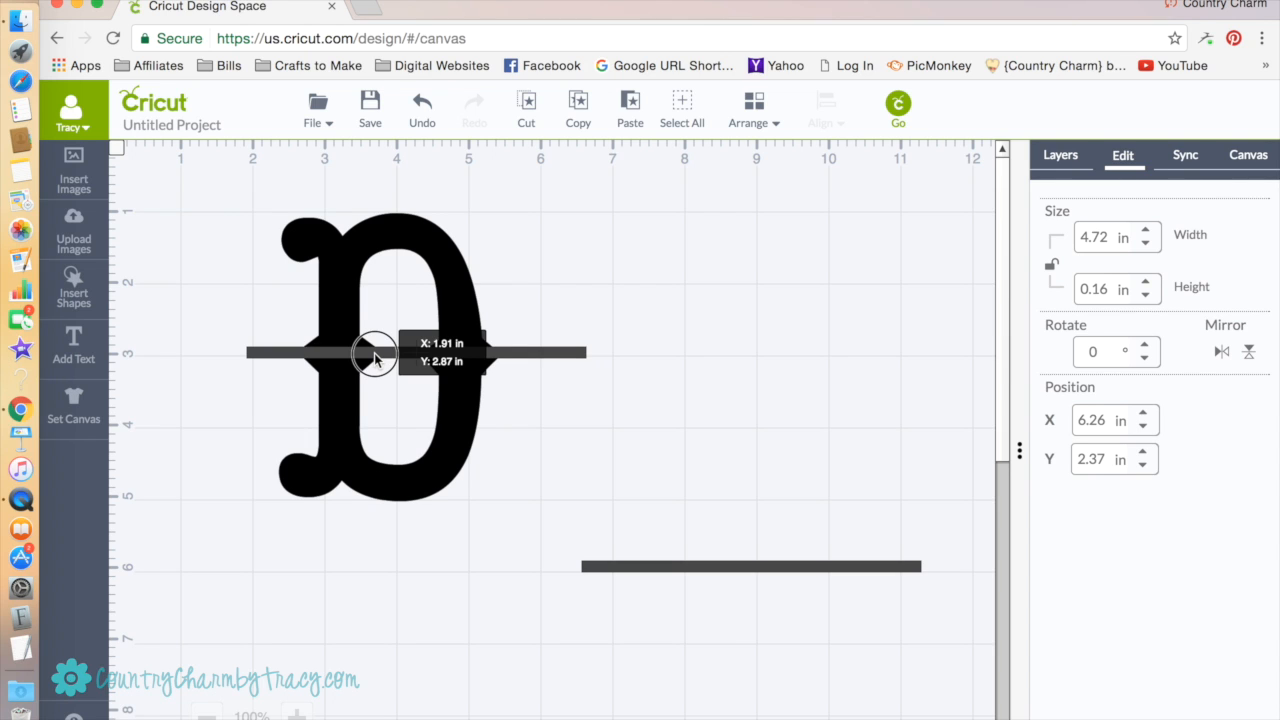
pyautogui.moveTo(375, 357); pyautogui.dragTo(372, 357)
pyautogui.click(704, 364)
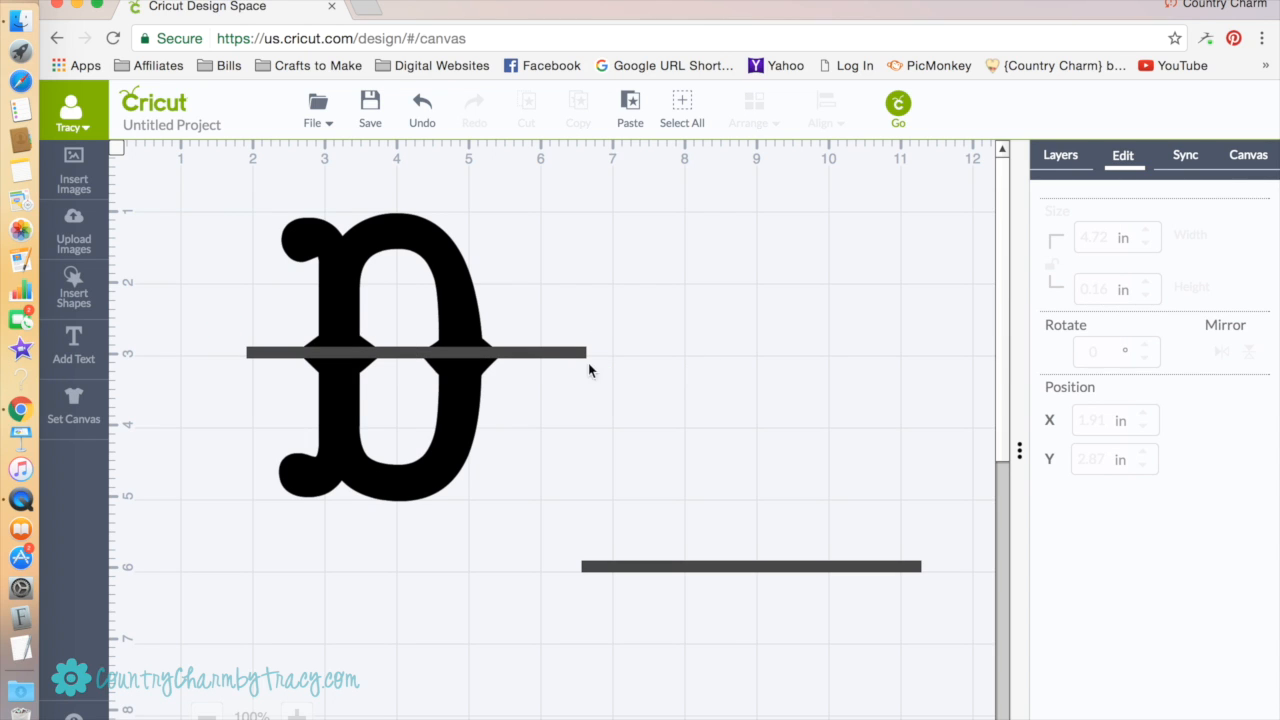
# Fine-tune the bar crossing the letter D to about X 1.8, Y 2.9 in.
pyautogui.moveTo(523, 352); pyautogui.dragTo(524, 355)
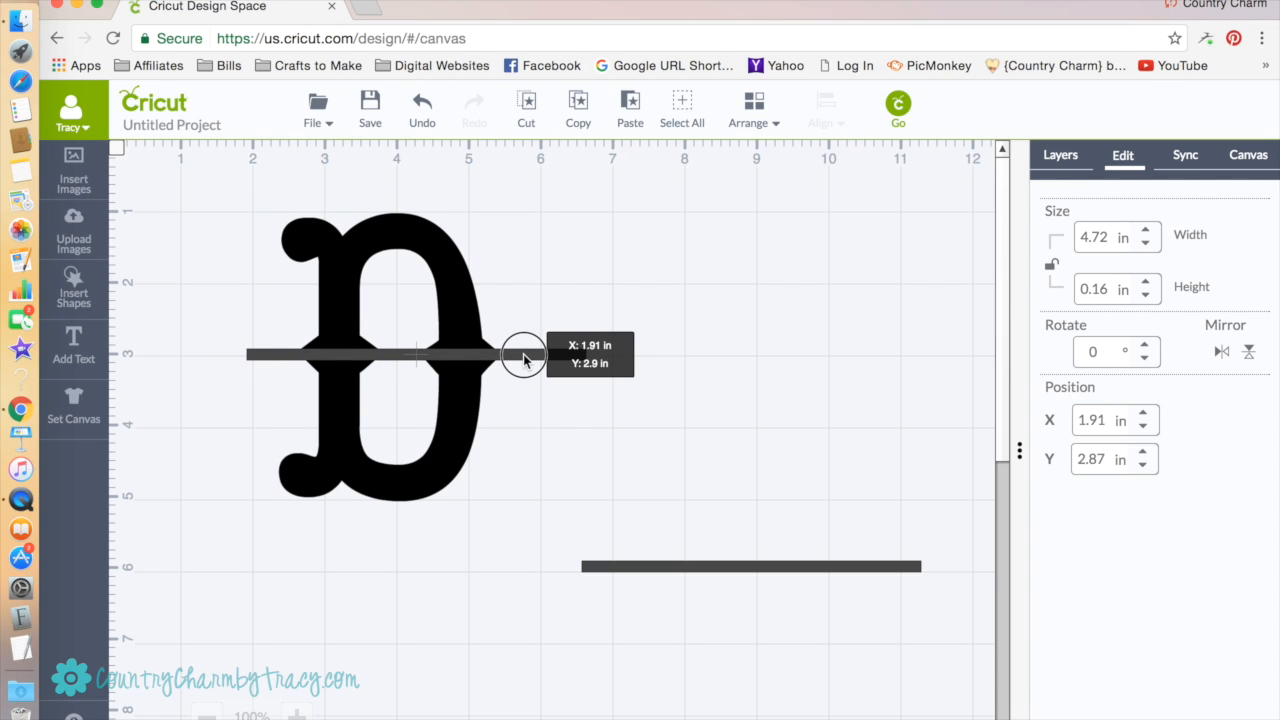
pyautogui.moveTo(523, 355); pyautogui.dragTo(523, 356)
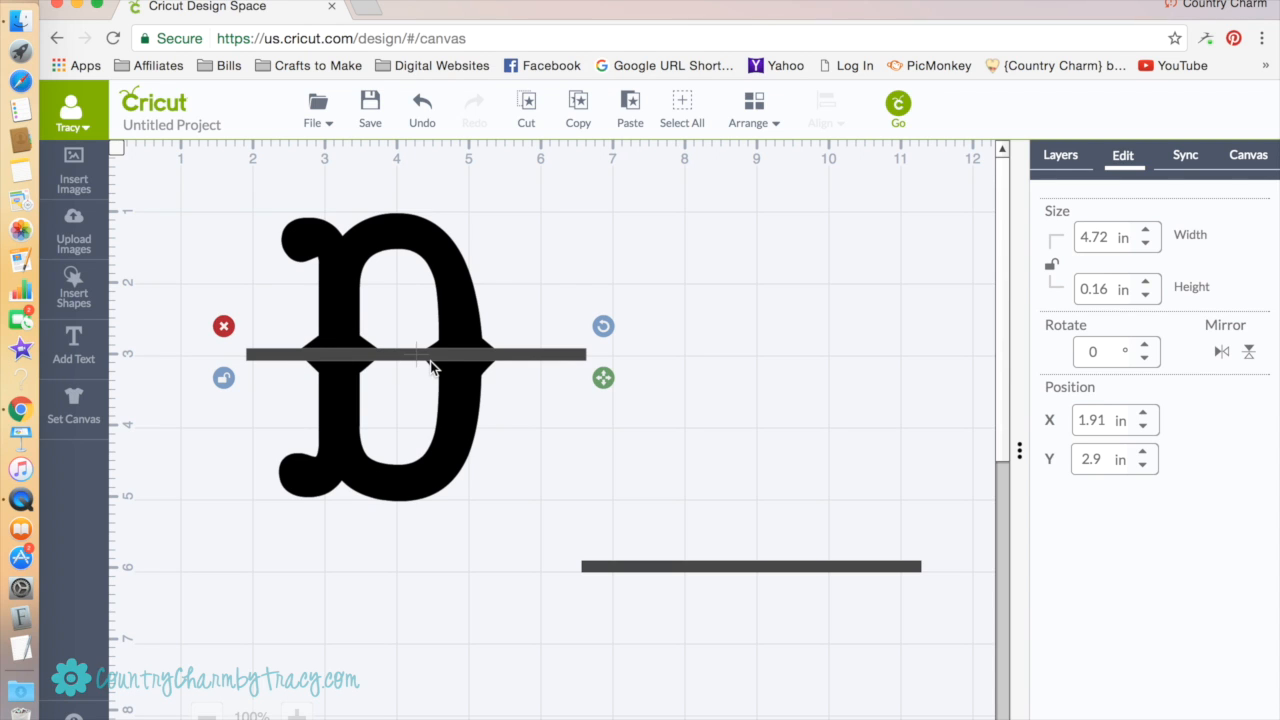
pyautogui.click(702, 350)
pyautogui.moveTo(547, 356); pyautogui.dragTo(538, 356)
pyautogui.click(756, 413)
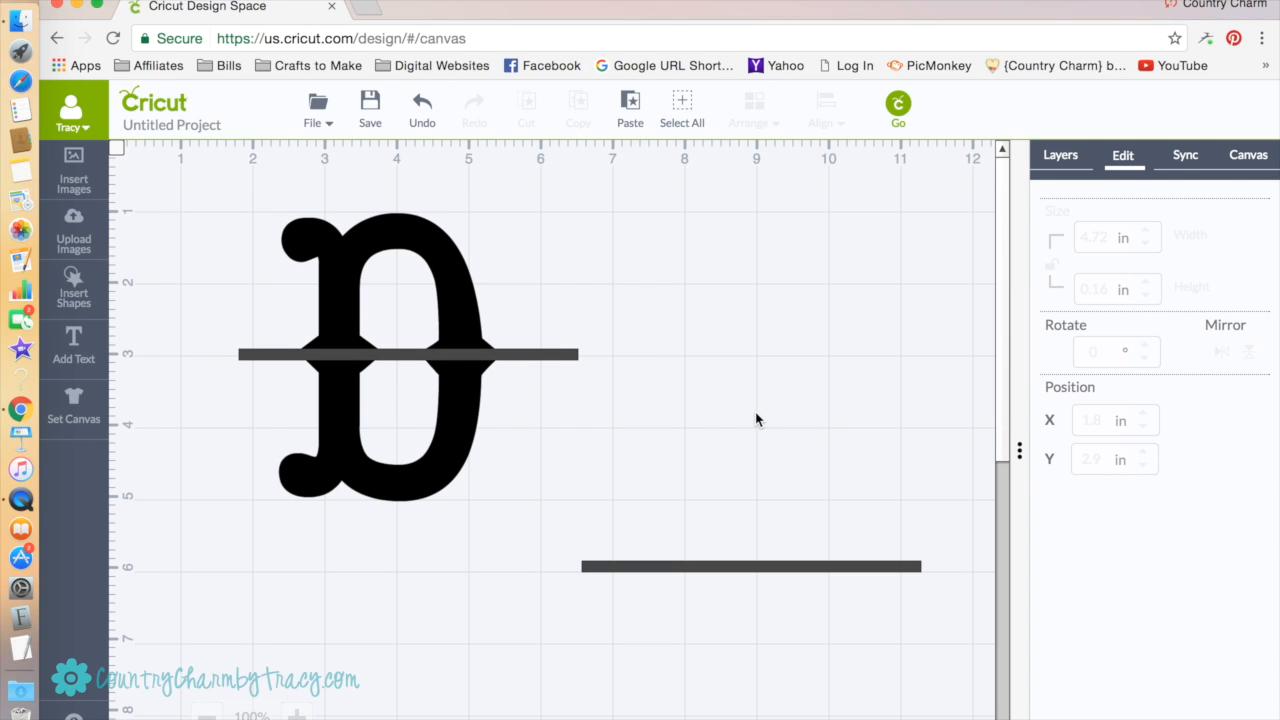
# Select the letter D together with the bar crossing it and weld them into one shape.
pyautogui.click(391, 240)
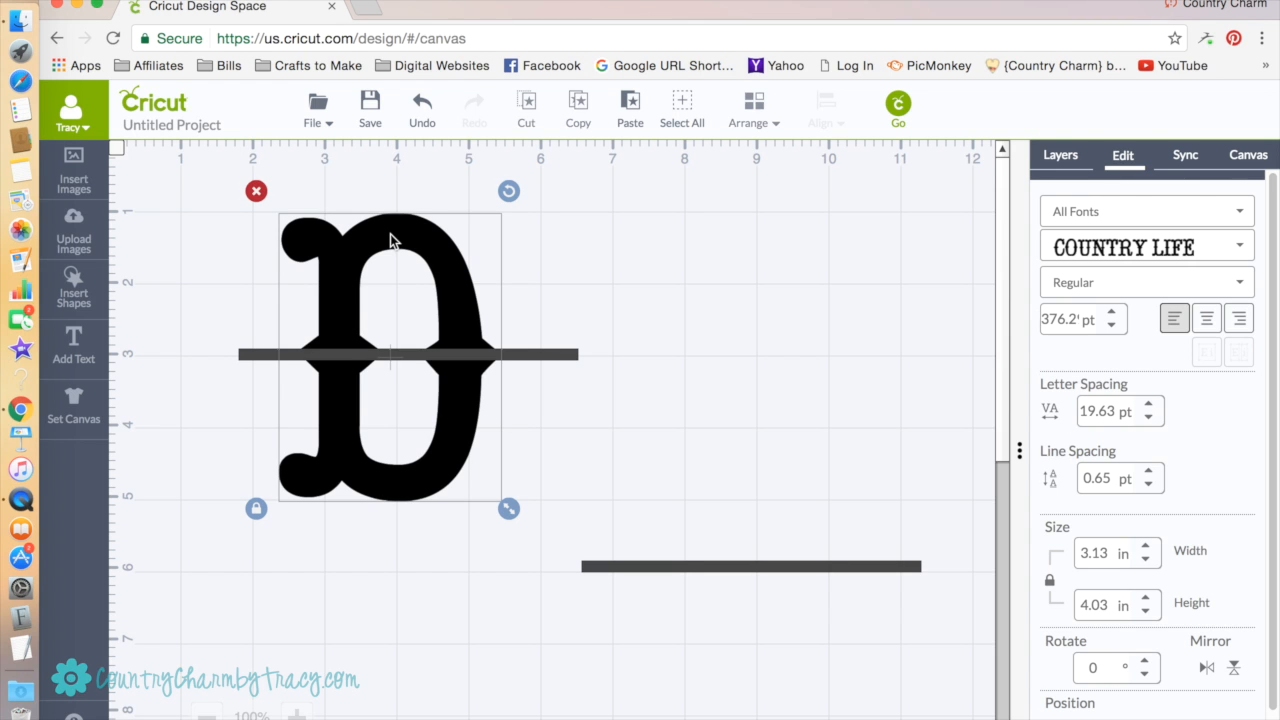
pyautogui.click(548, 356)
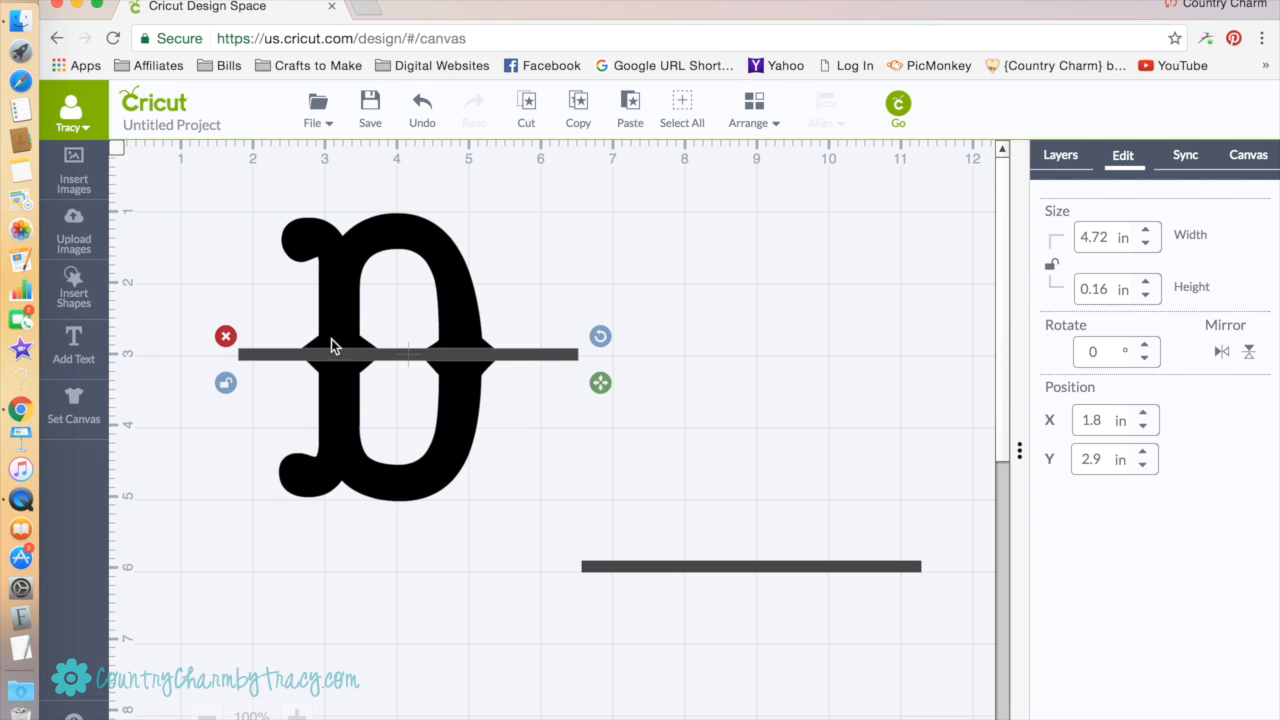
pyautogui.click(808, 314)
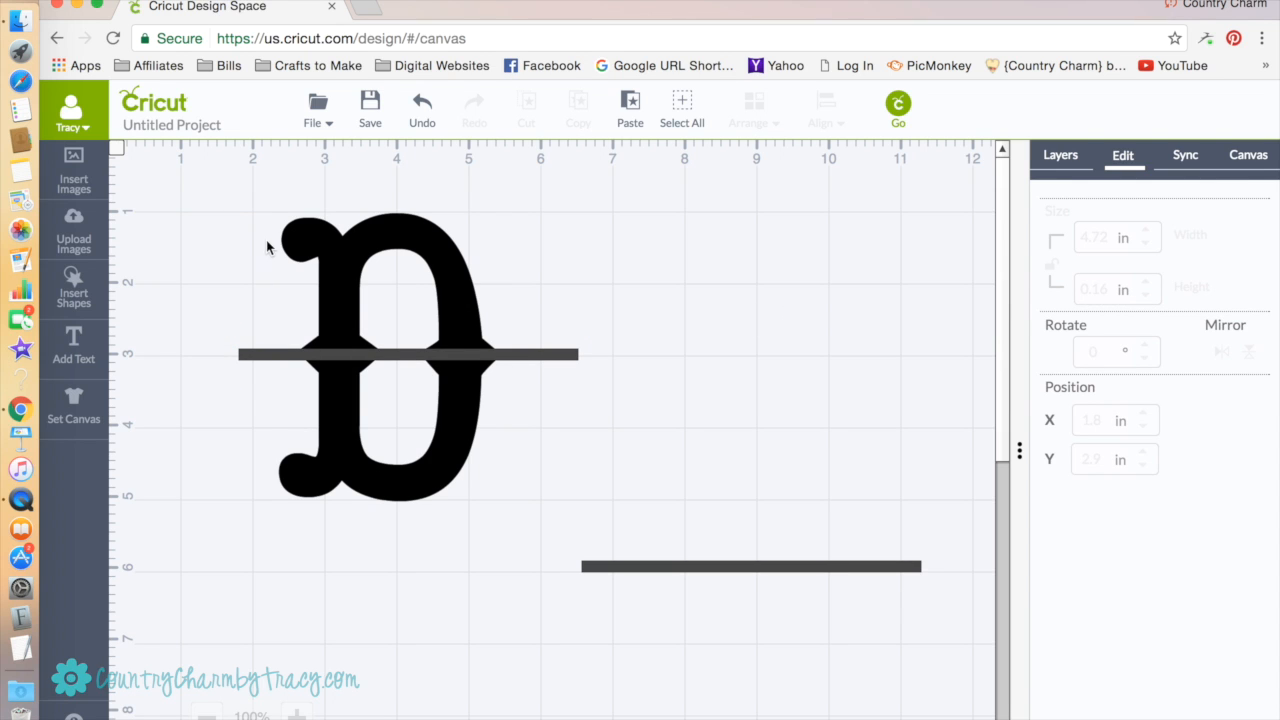
pyautogui.click(403, 240)
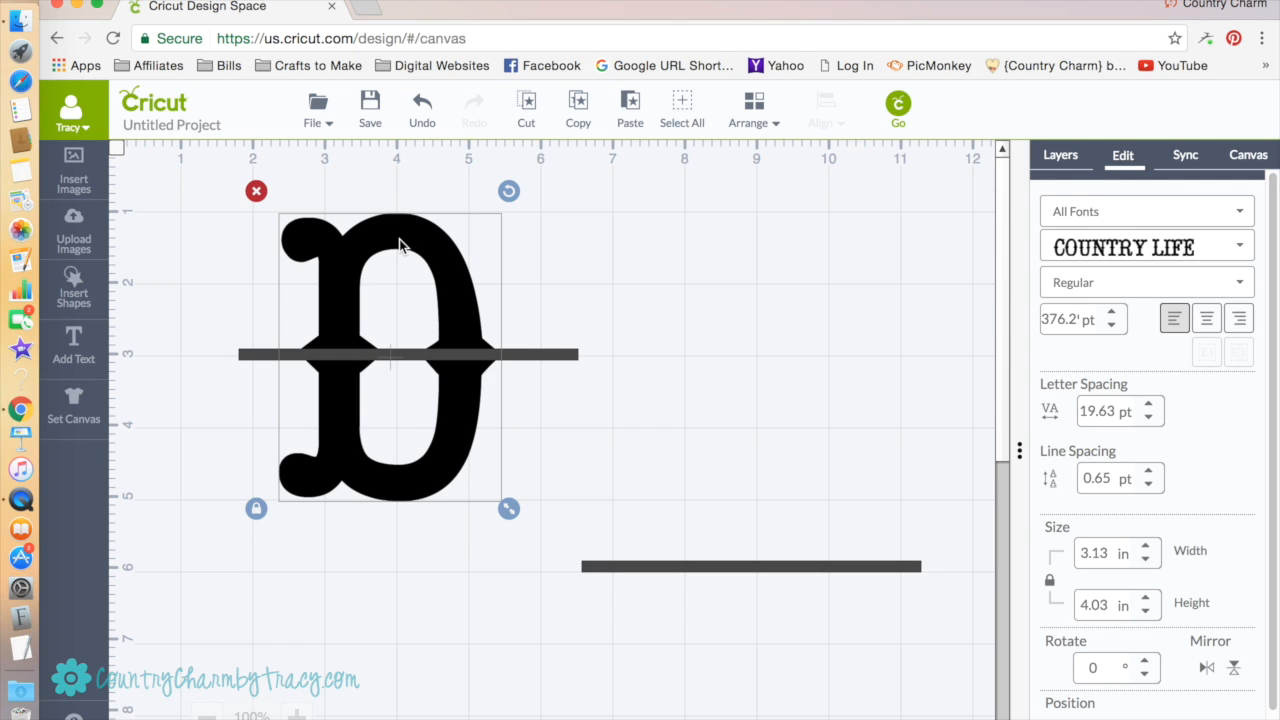
pyautogui.click(561, 358)
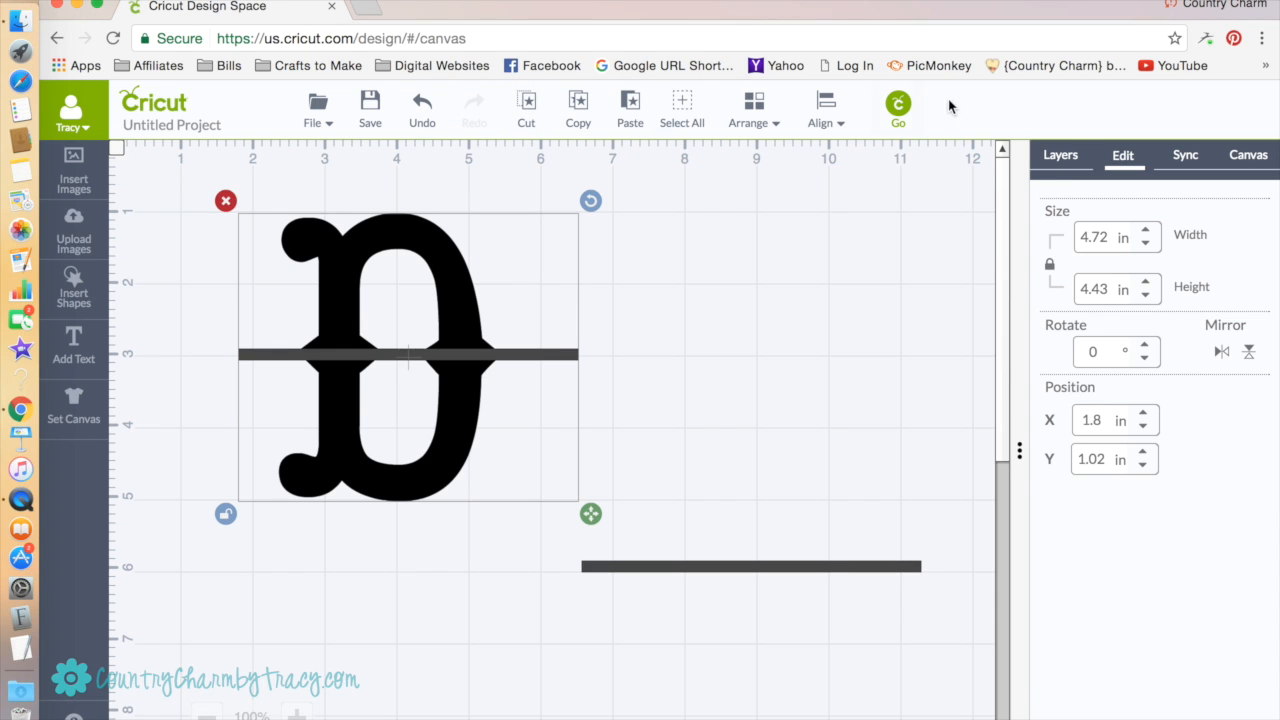
pyautogui.click(1069, 158)
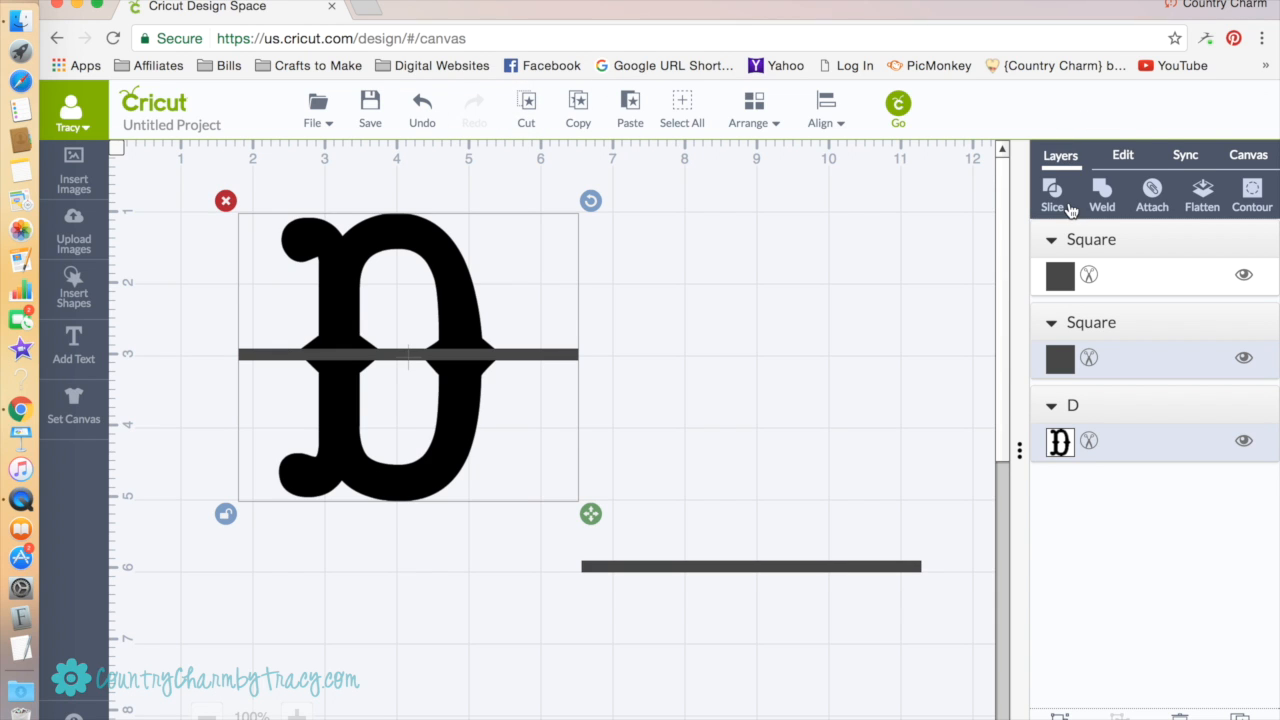
pyautogui.click(1100, 197)
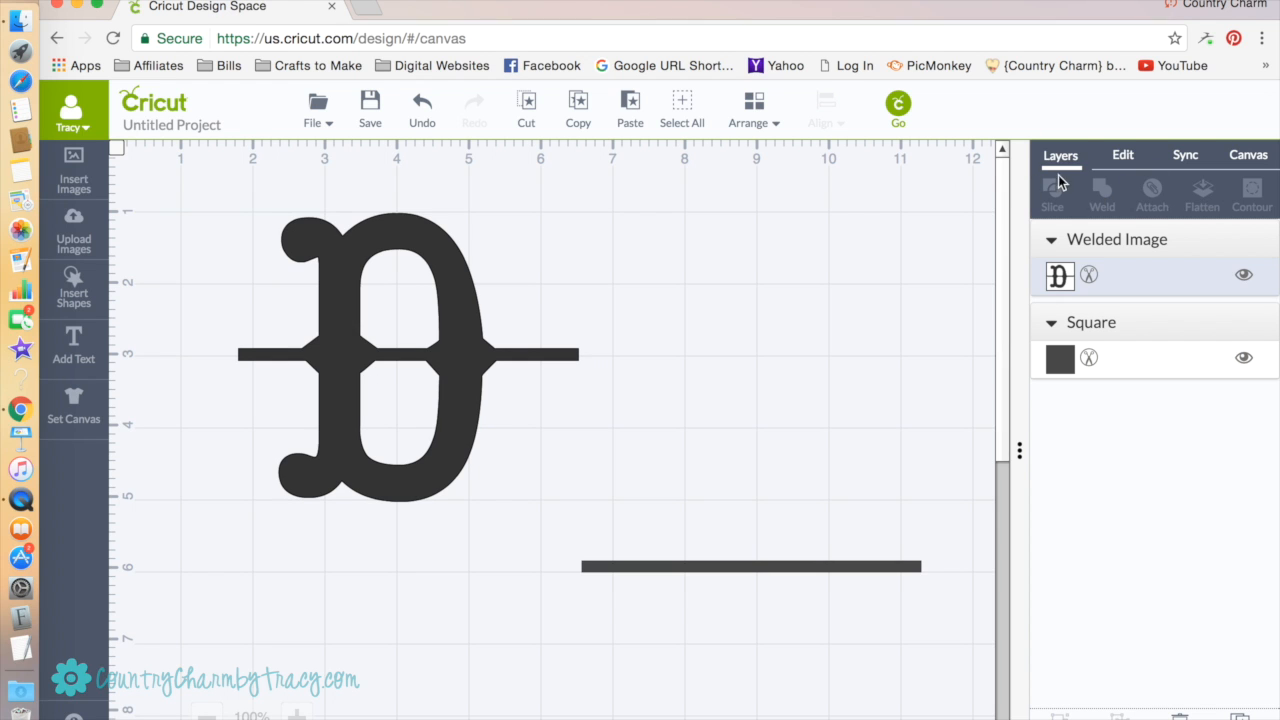
# Recolour the welded letter to Candy Crystal teal (#35b99f) and shift it slightly left on the canvas.
pyautogui.moveTo(421, 243); pyautogui.dragTo(324, 263)
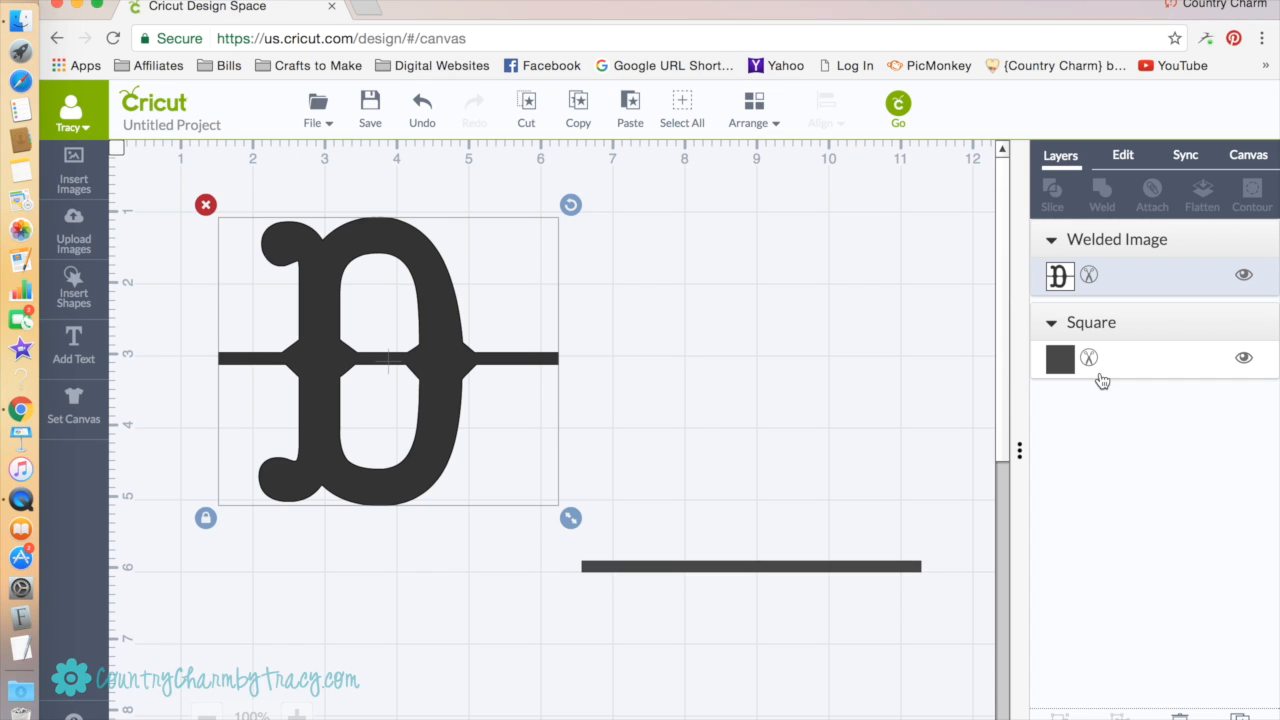
pyautogui.hscroll(1, 1050, 375)
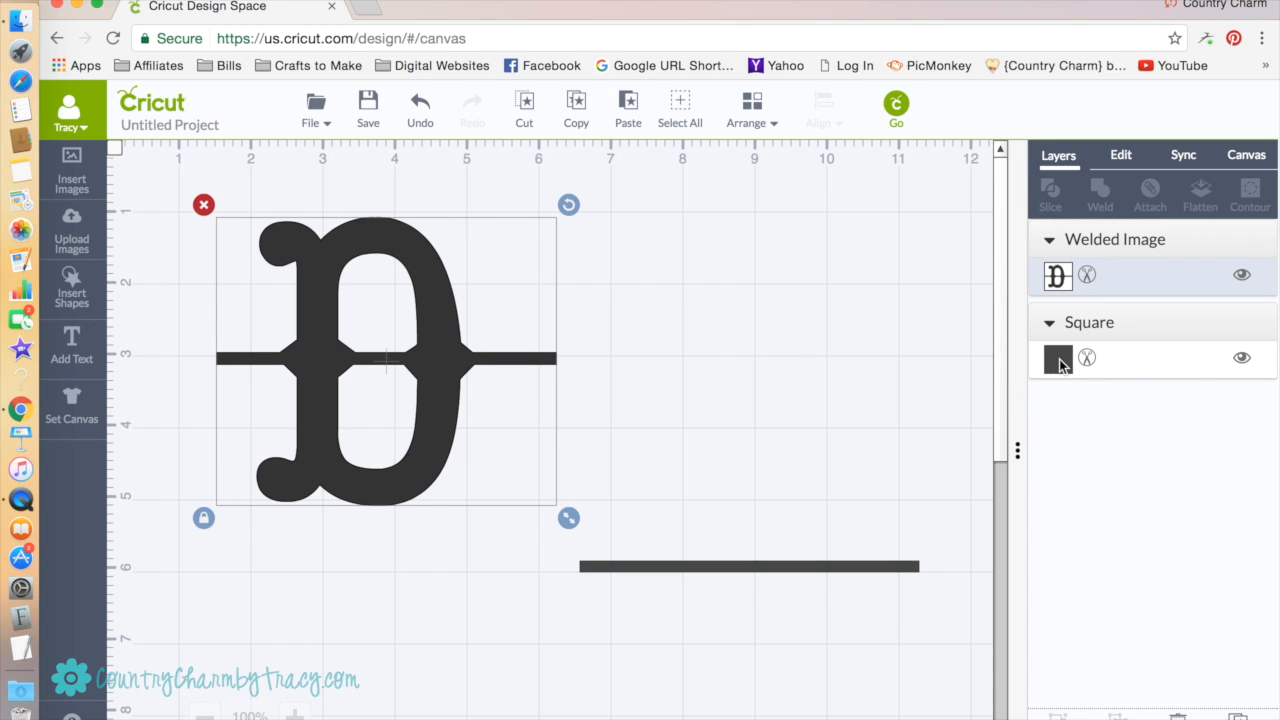
pyautogui.hscroll(-1, 945, 193)
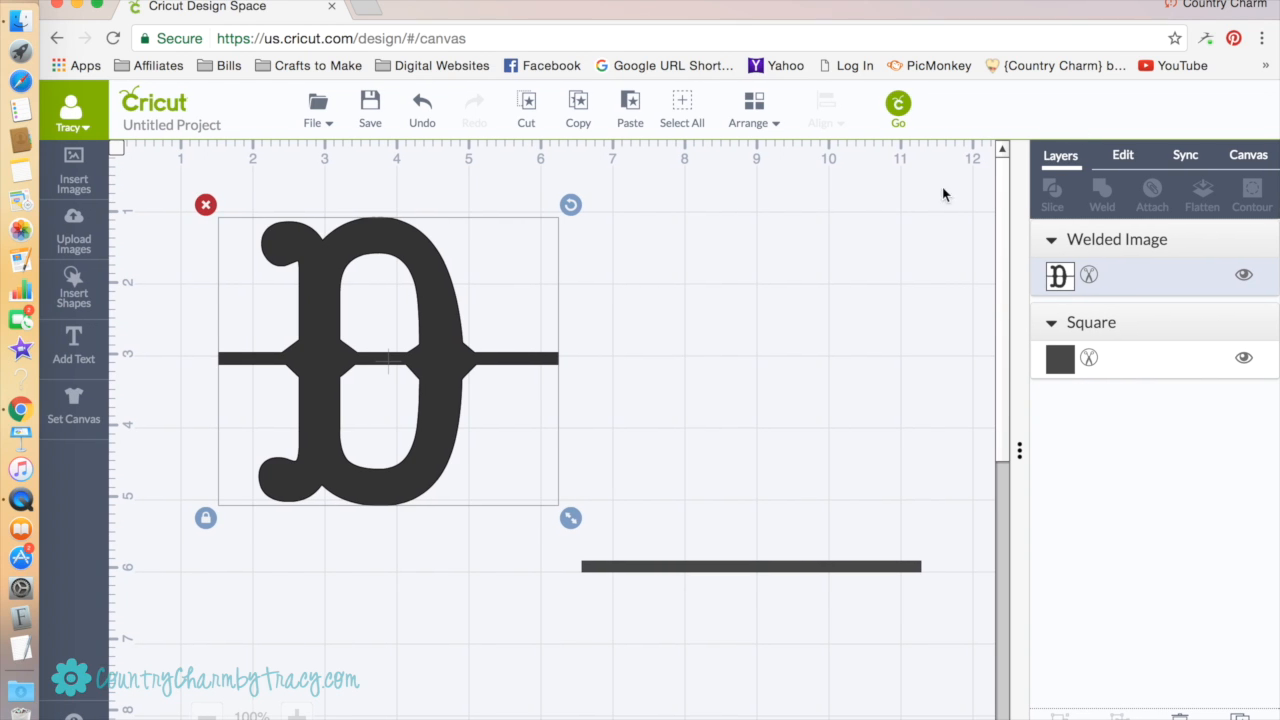
pyautogui.click(1060, 278)
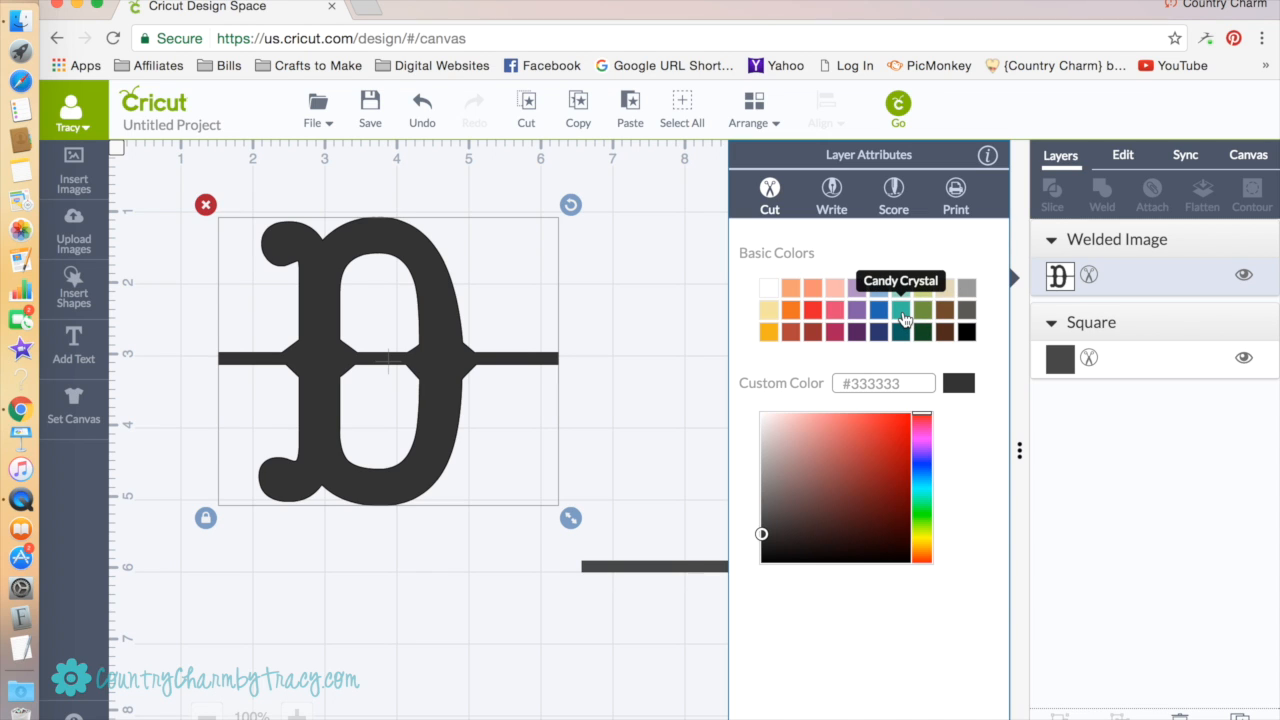
pyautogui.click(903, 318)
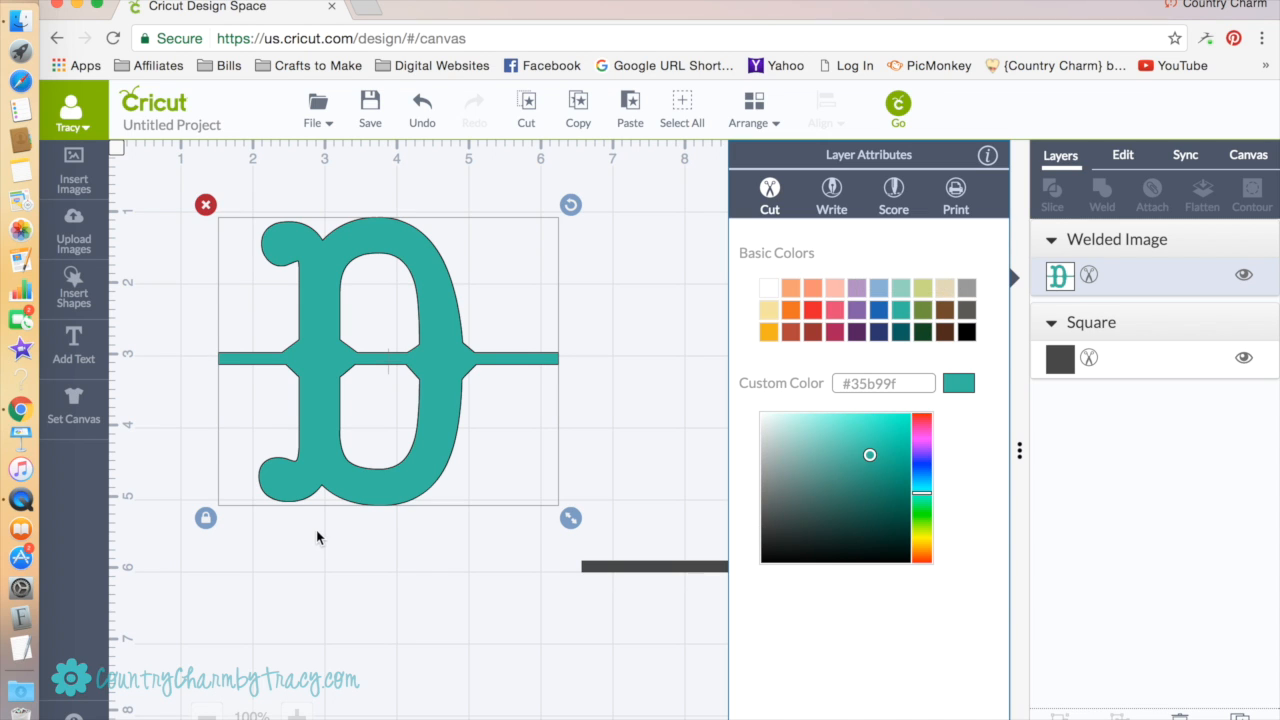
pyautogui.click(418, 574)
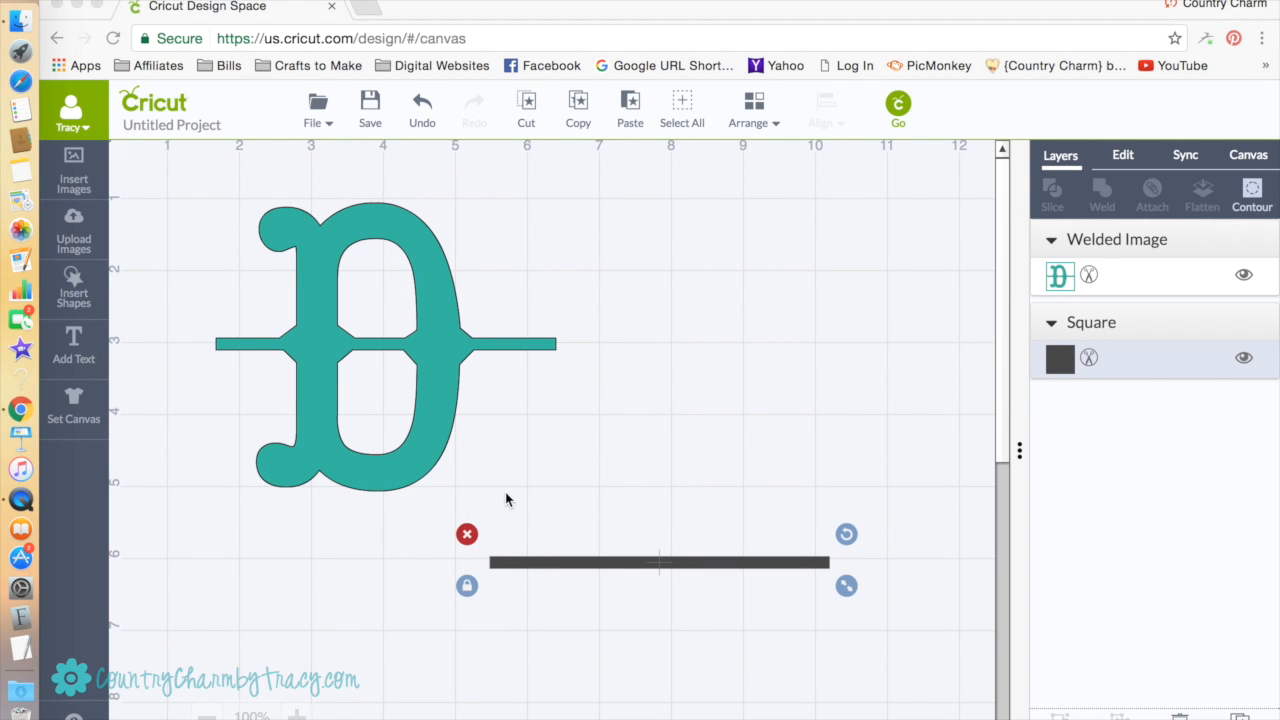
pyautogui.click(421, 337)
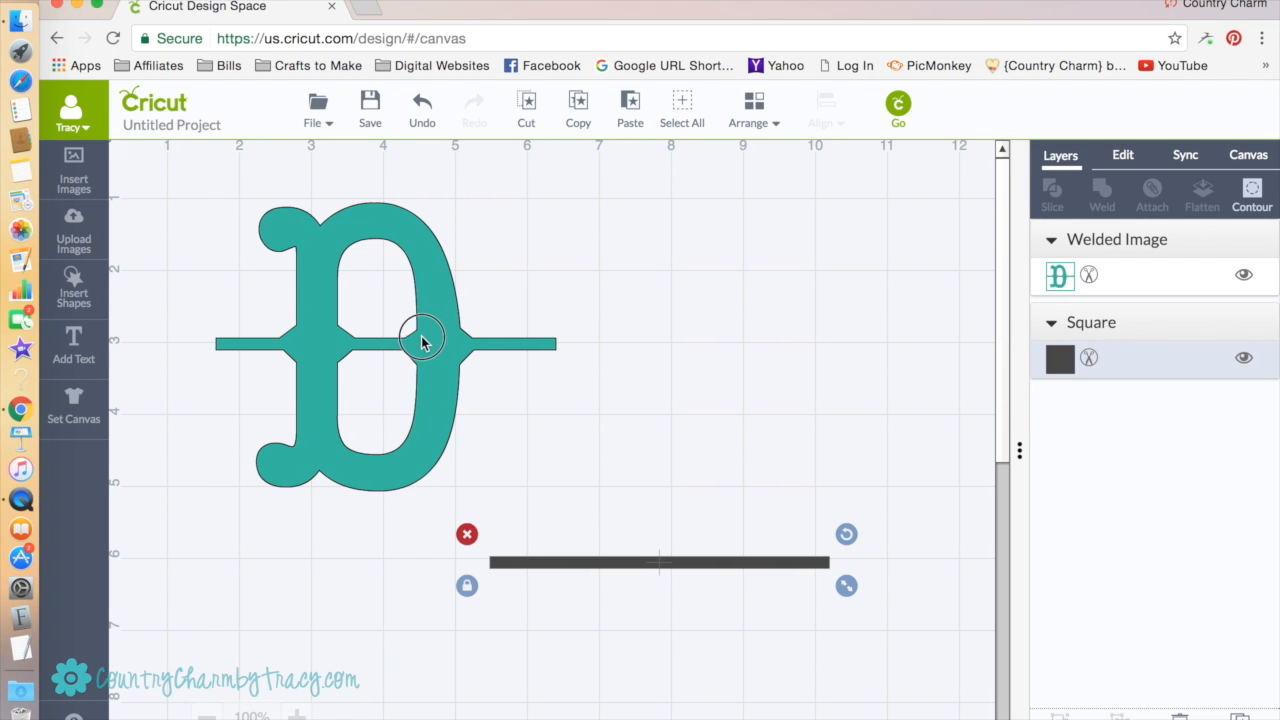
pyautogui.click(433, 320)
pyautogui.moveTo(443, 346); pyautogui.dragTo(424, 346)
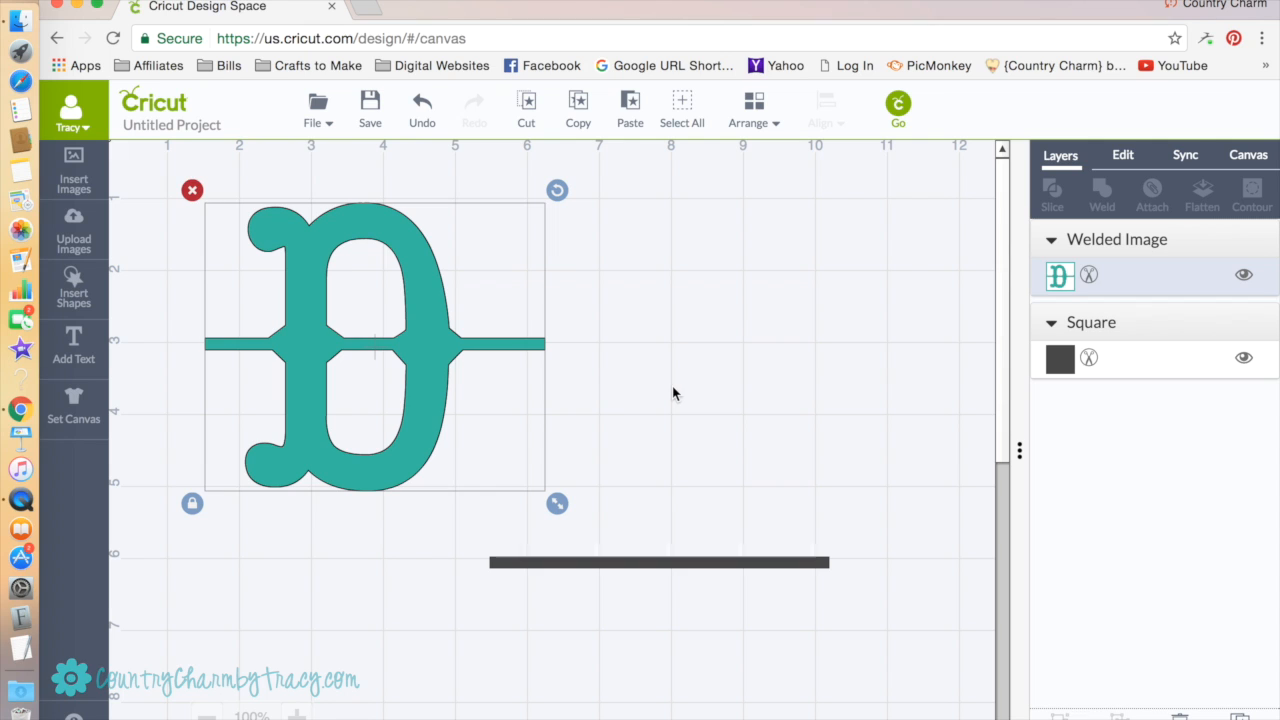
# Lay the loose dark bar across the lower half of the welded letter and bring it to the front.
pyautogui.click(632, 564)
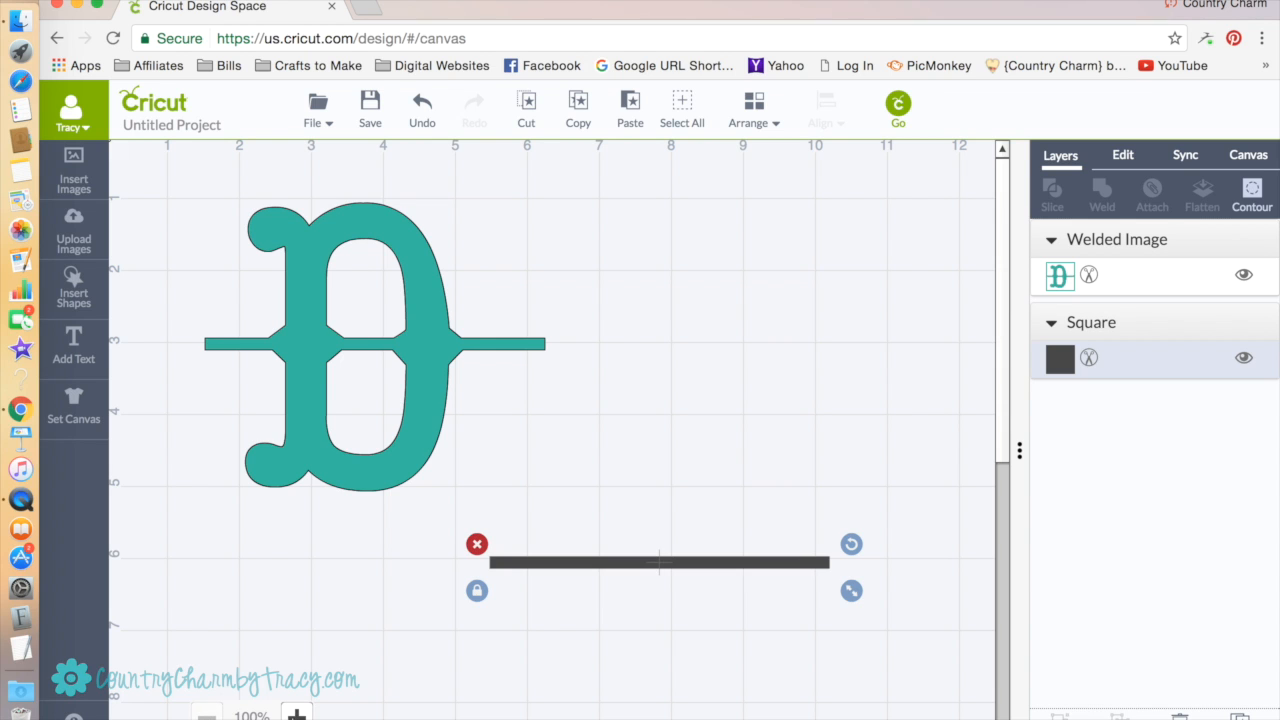
pyautogui.click(296, 716)
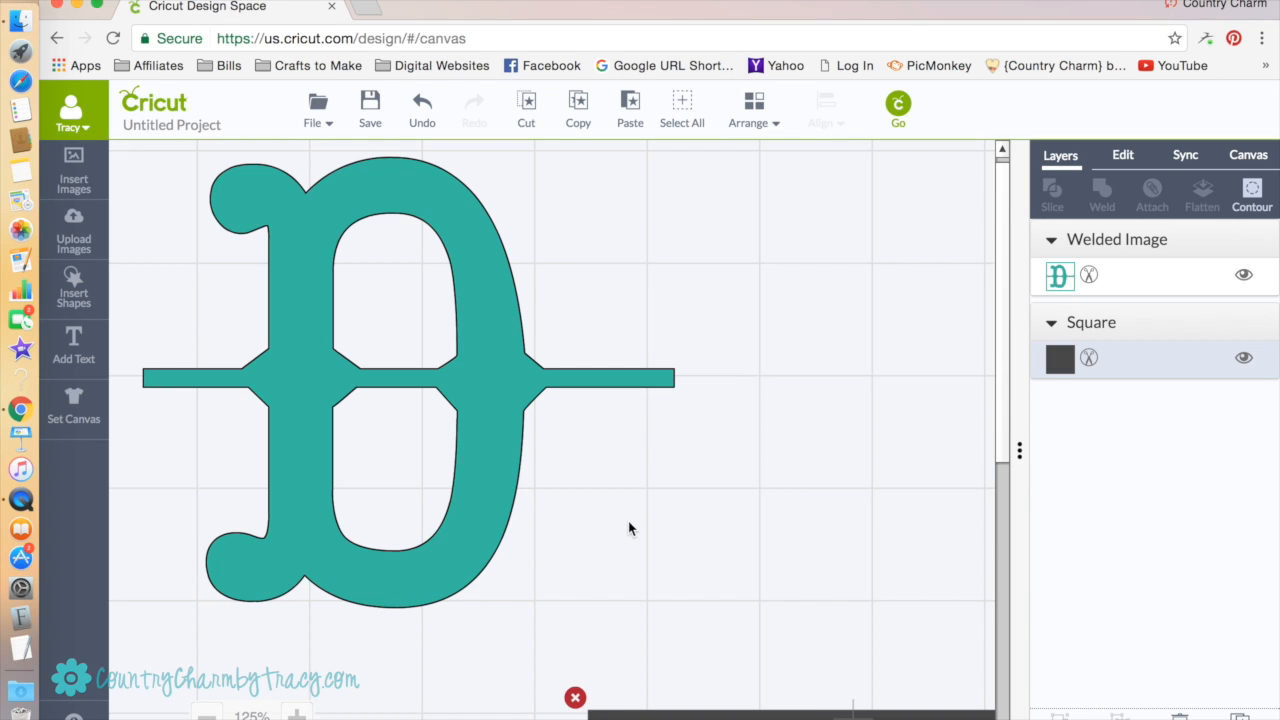
pyautogui.moveTo(784, 712); pyautogui.dragTo(618, 670)
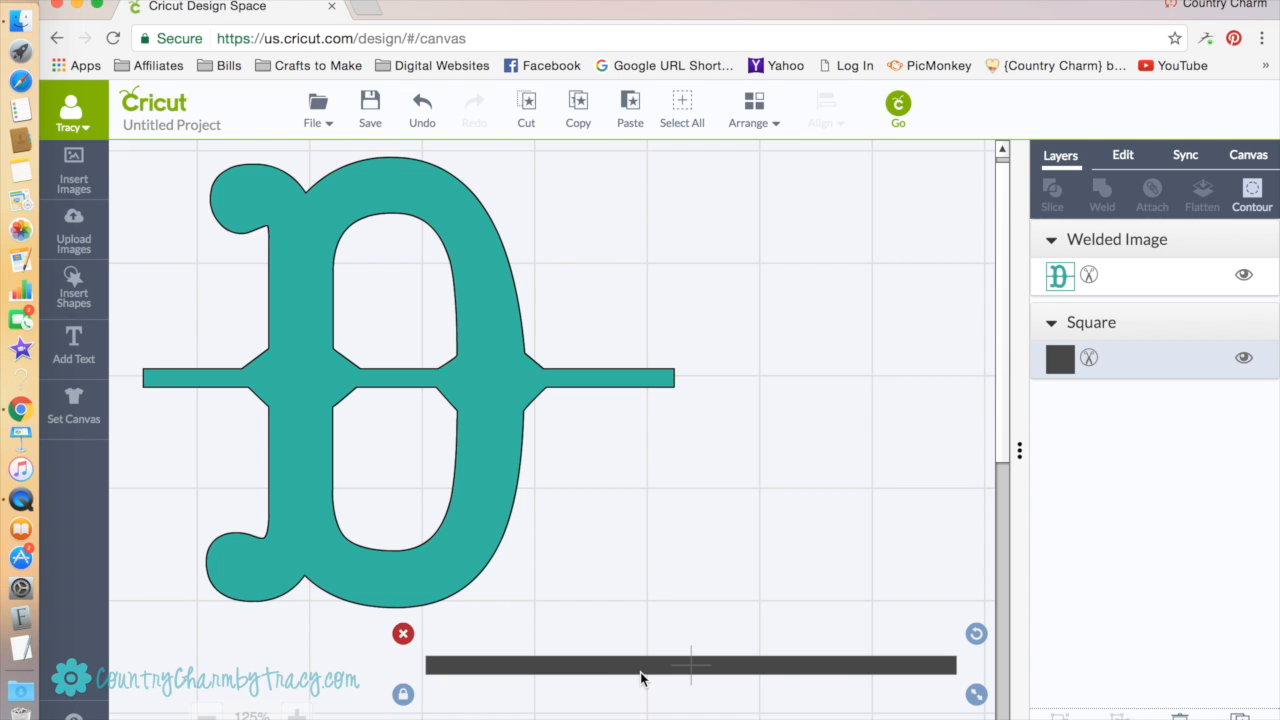
pyautogui.moveTo(646, 668); pyautogui.dragTo(434, 460)
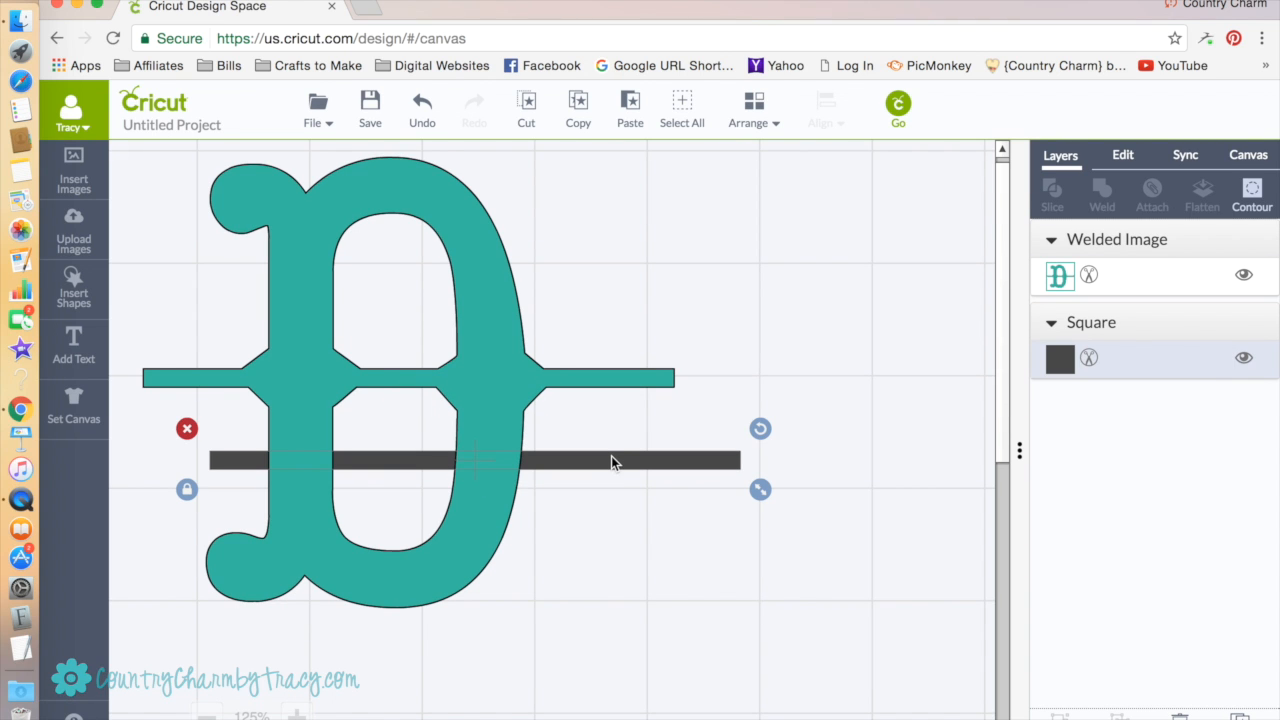
pyautogui.moveTo(604, 460); pyautogui.dragTo(606, 471)
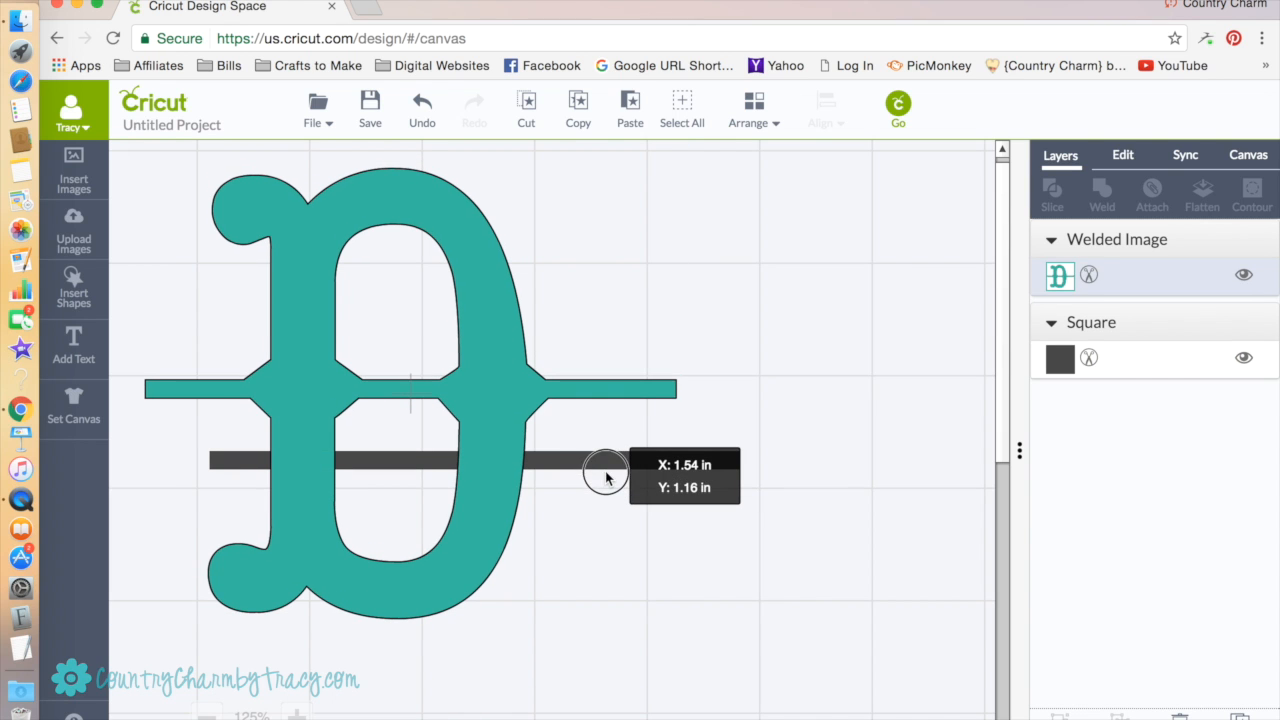
pyautogui.moveTo(735, 462); pyautogui.dragTo(685, 462)
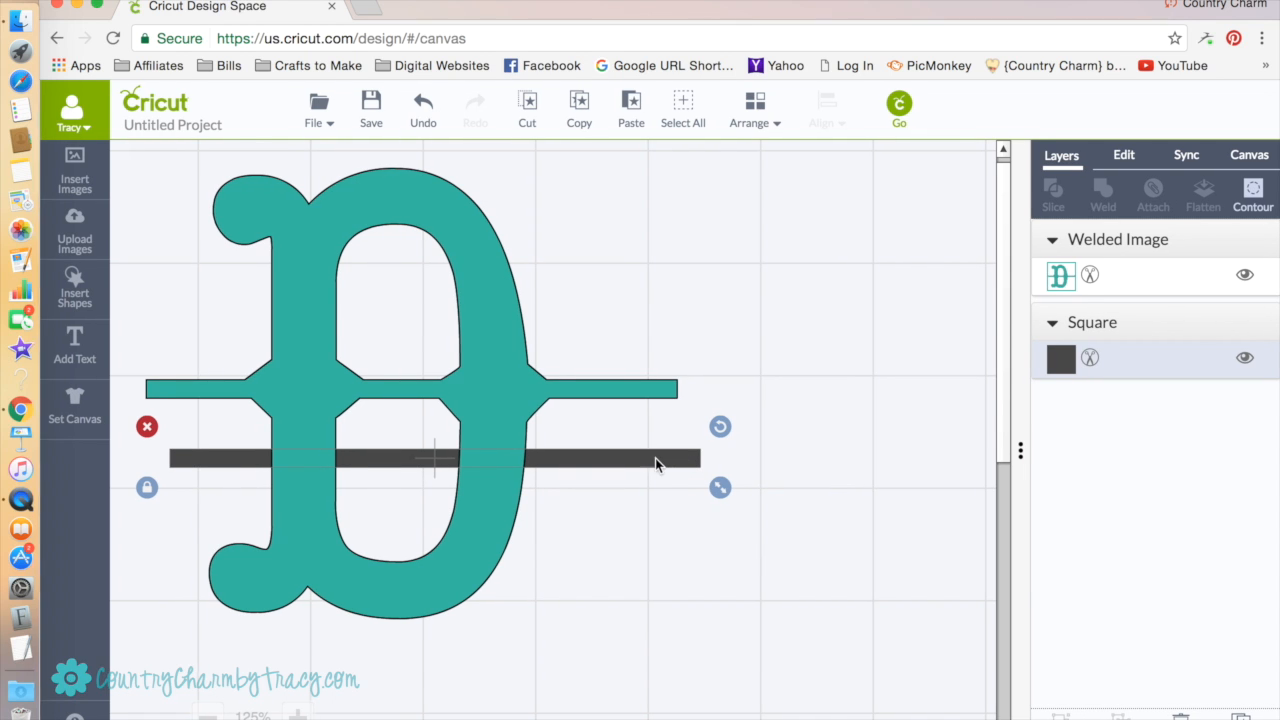
pyautogui.rightClick(595, 463)
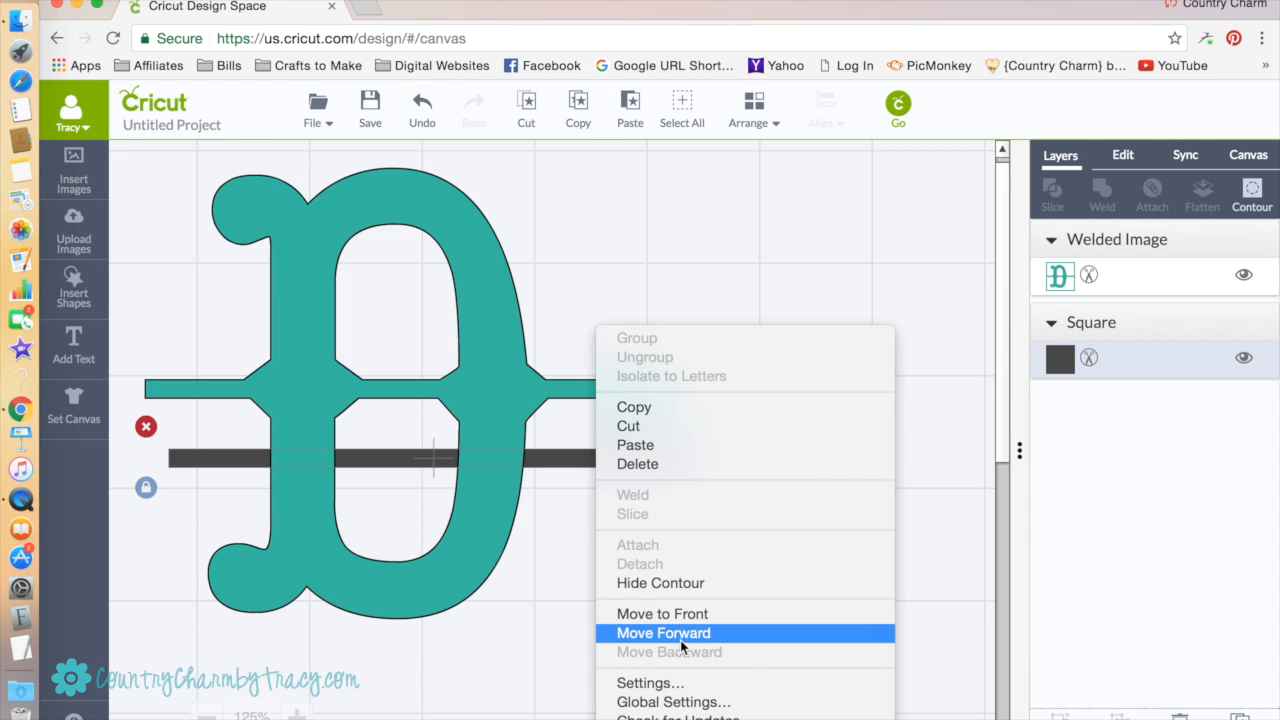
pyautogui.click(683, 613)
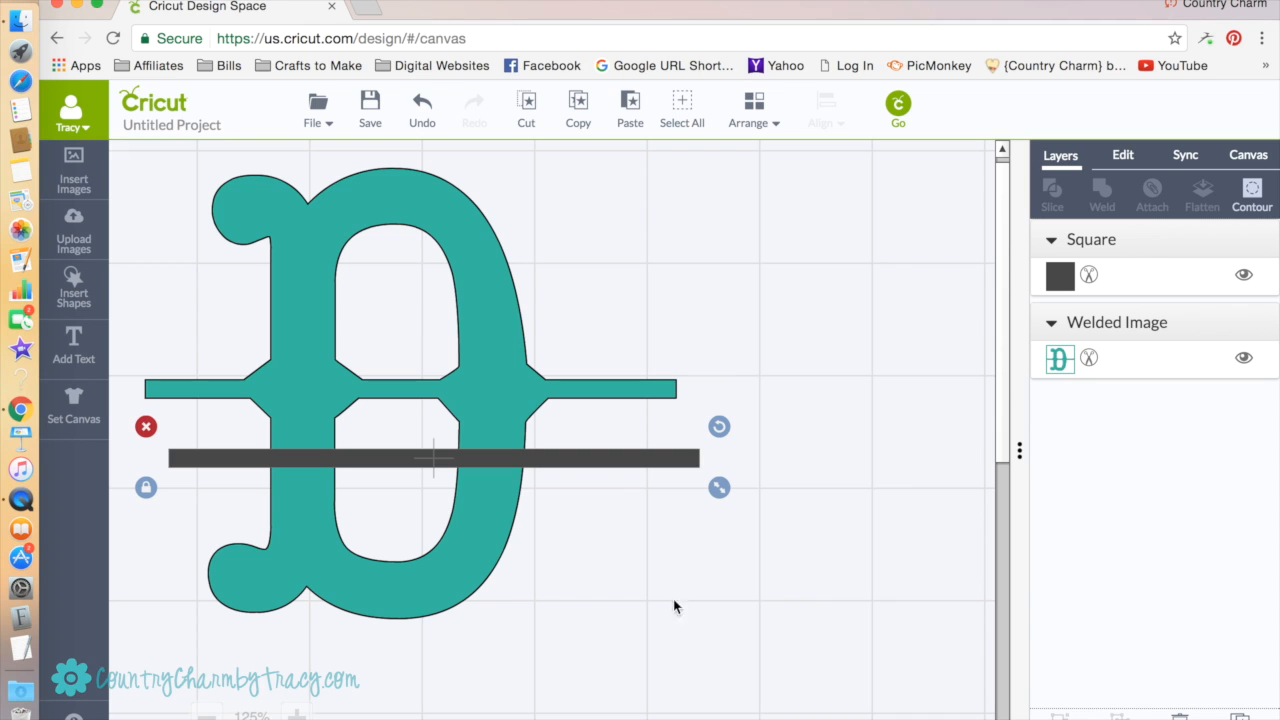
# Move the welded letter to about X 1.55, Y 1.05 in and place the dark bar just below it.
pyautogui.moveTo(543, 463); pyautogui.dragTo(591, 592)
pyautogui.click(704, 543)
pyautogui.moveTo(482, 391); pyautogui.dragTo(488, 391)
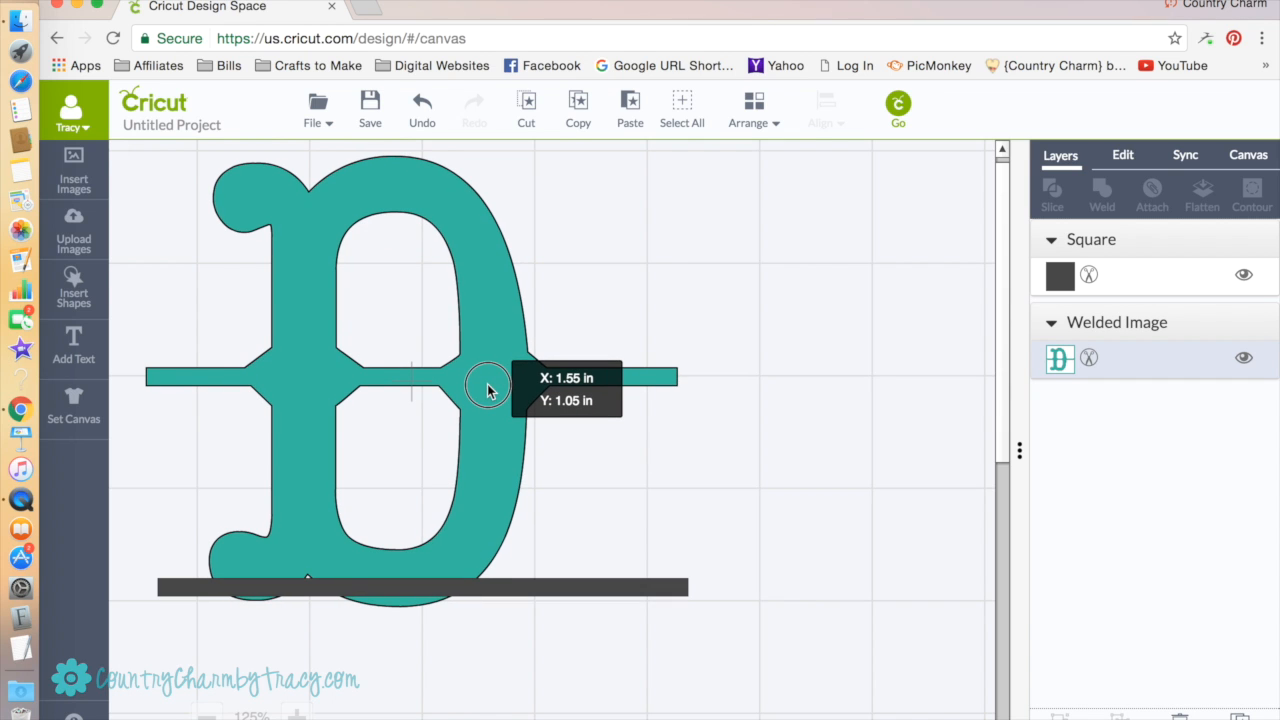
pyautogui.moveTo(488, 390); pyautogui.dragTo(488, 391)
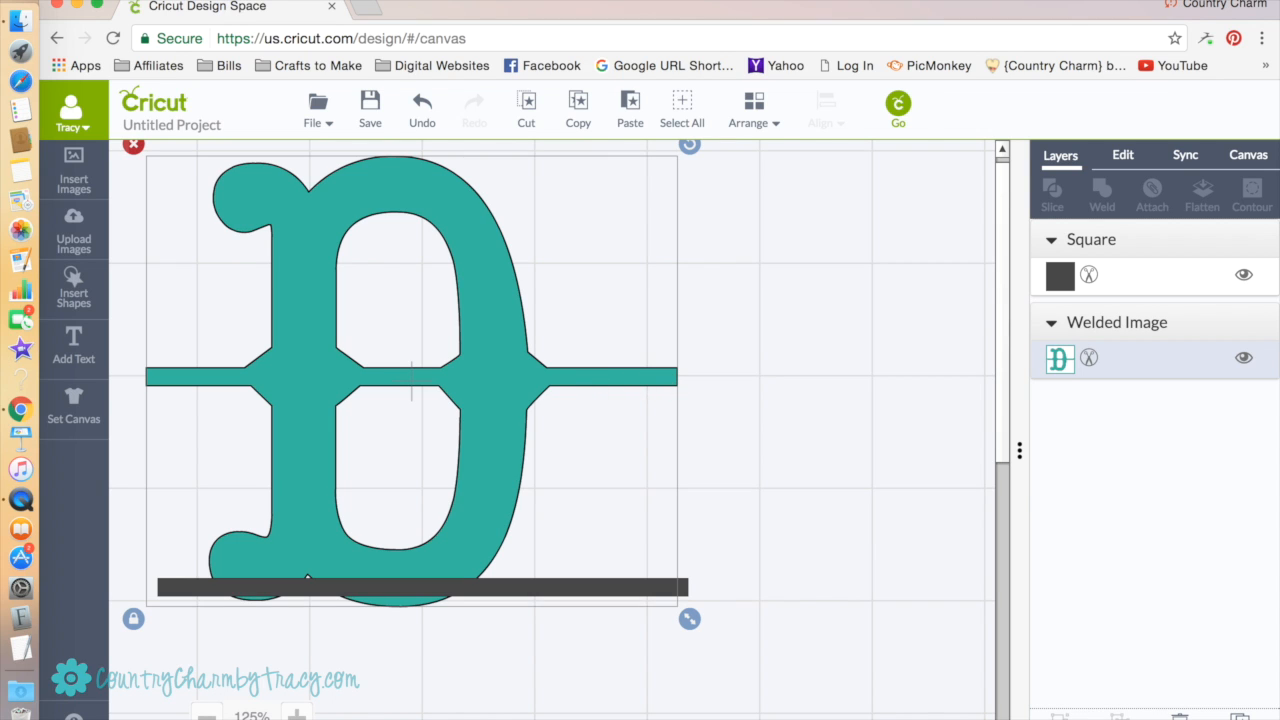
pyautogui.click(648, 585)
pyautogui.moveTo(647, 597); pyautogui.dragTo(783, 657)
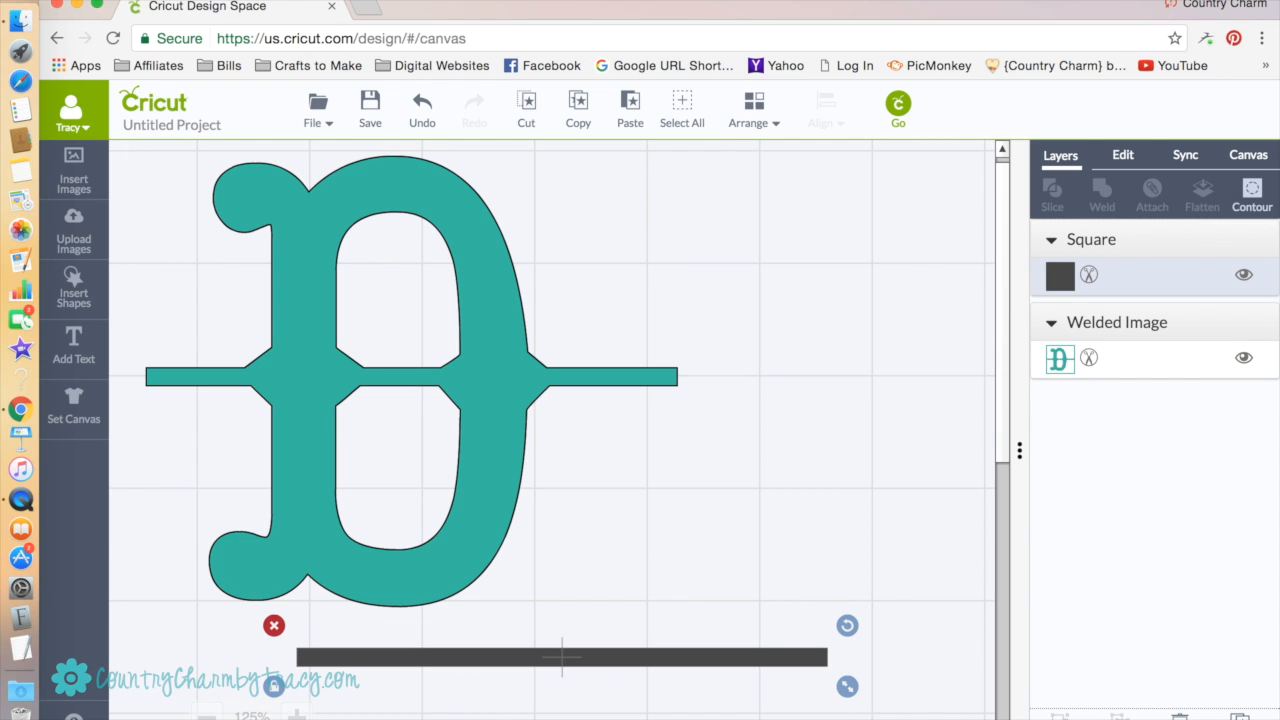
# Place the welded letter at about X 1.92, Y 1.04 in with the dark bar lying across its lower half.
pyautogui.click(296, 716)
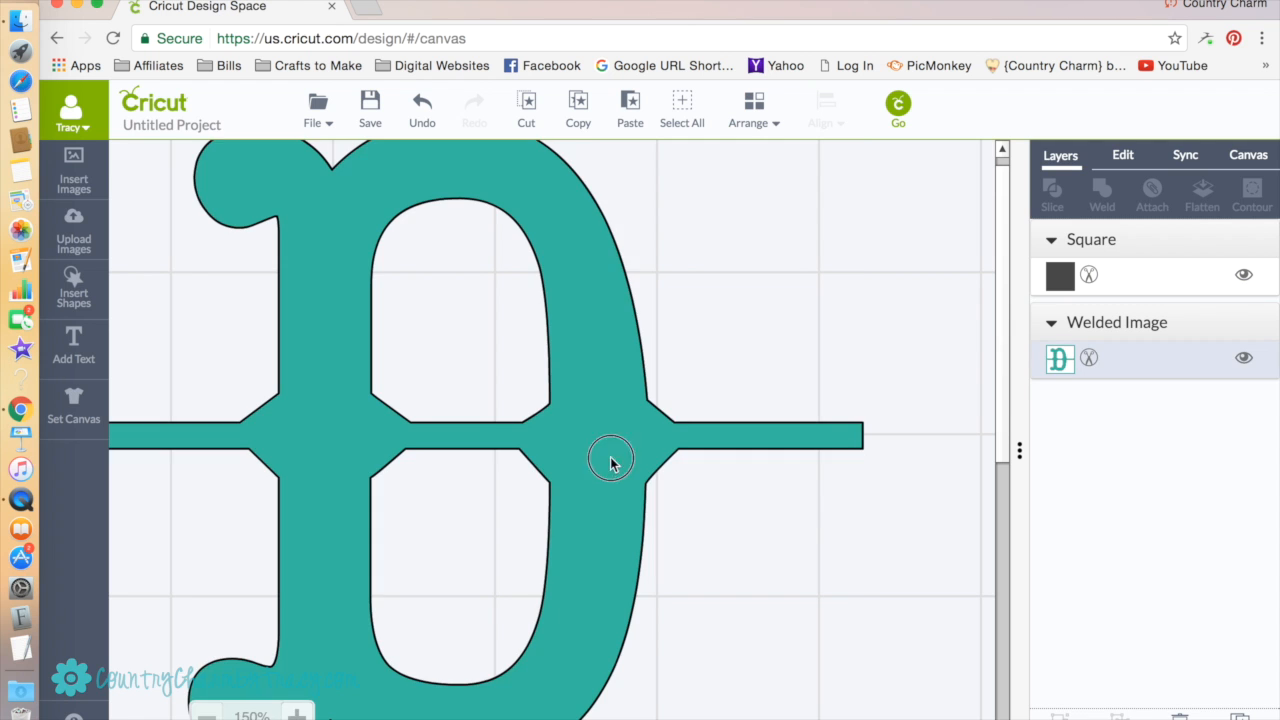
pyautogui.moveTo(548, 440); pyautogui.dragTo(637, 429)
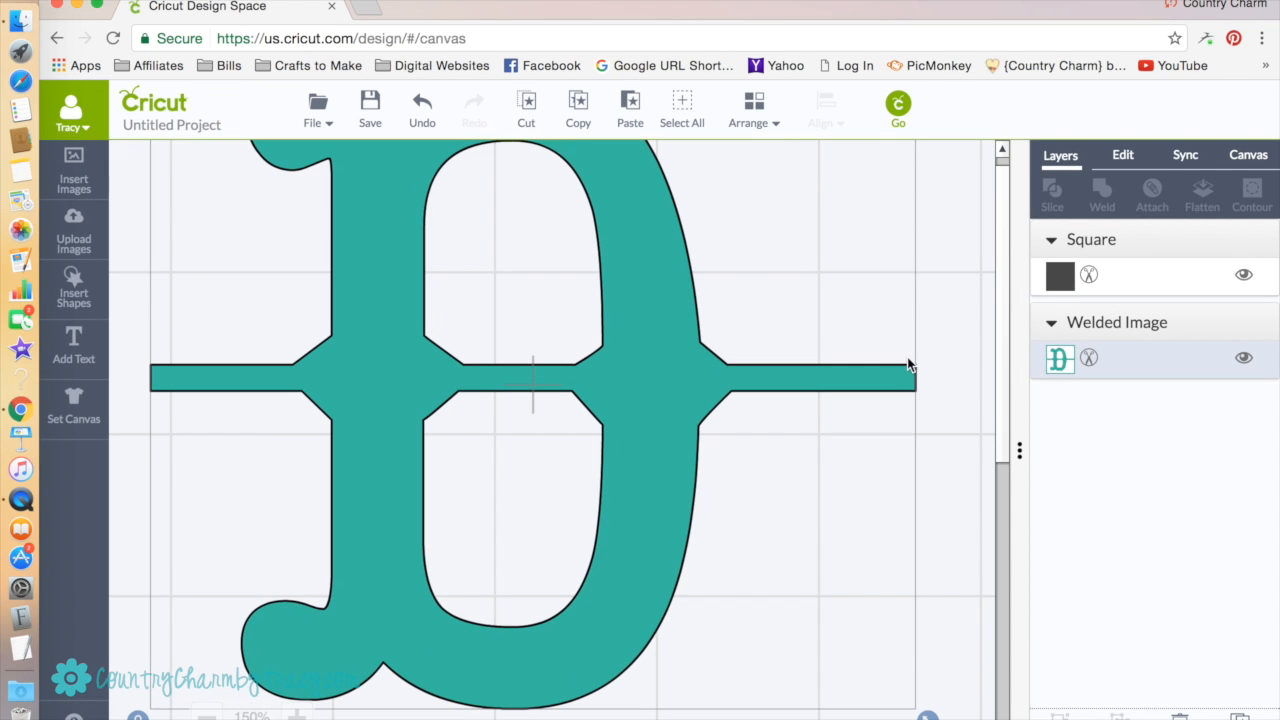
pyautogui.moveTo(1001, 332)
pyautogui.mouseDown()
pyautogui.moveTo(1000, 390)
pyautogui.moveTo(997, 337)
pyautogui.mouseUp()
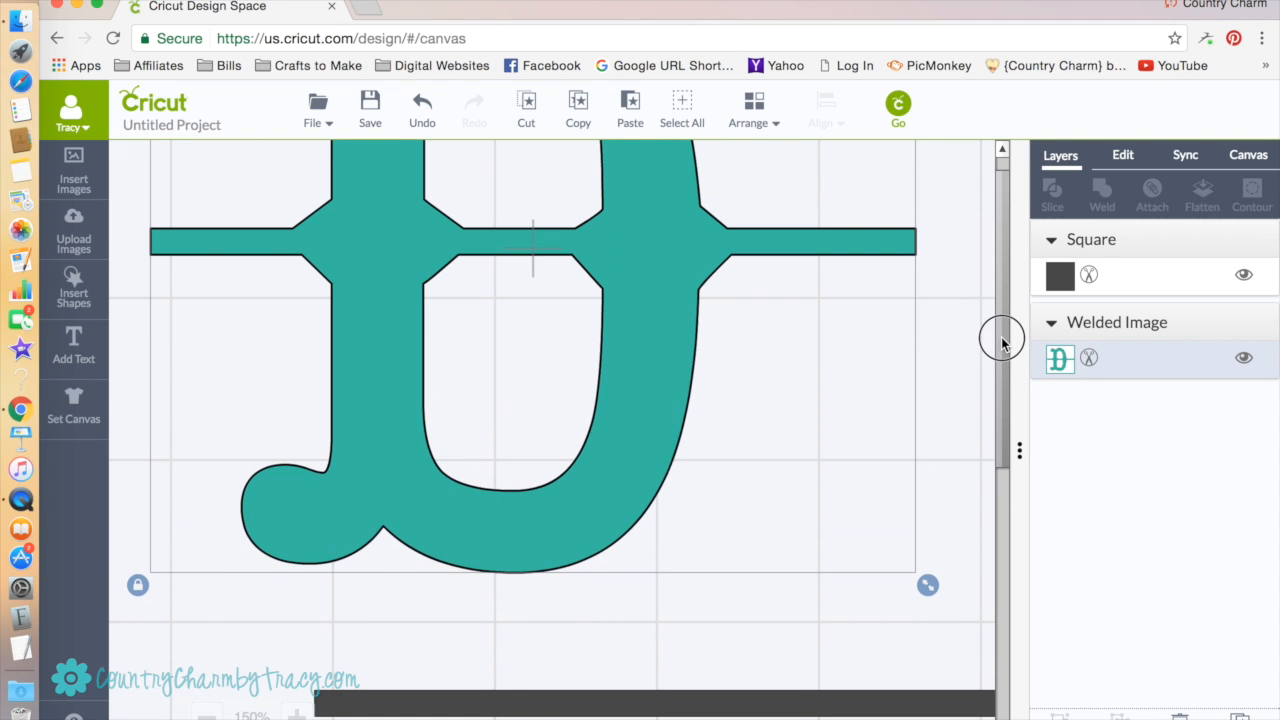
pyautogui.moveTo(791, 706); pyautogui.dragTo(694, 431)
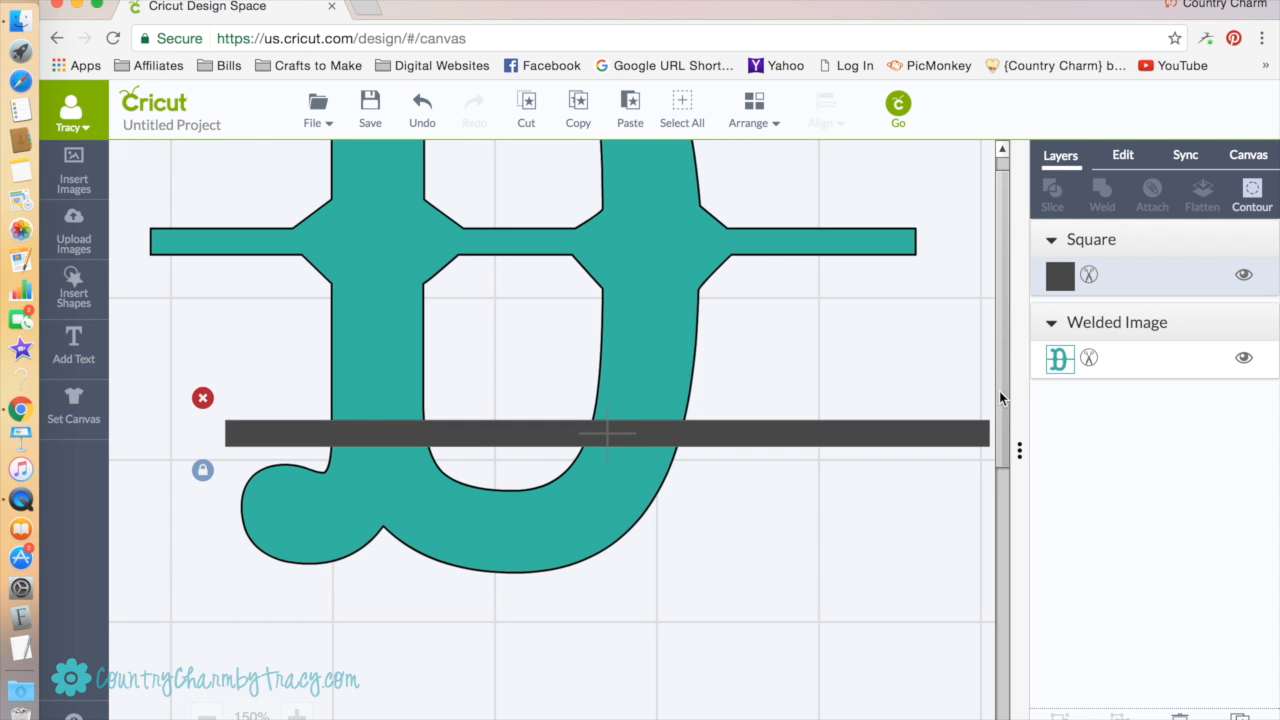
pyautogui.moveTo(1007, 374)
pyautogui.mouseDown()
pyautogui.moveTo(1008, 363)
pyautogui.moveTo(1005, 380)
pyautogui.mouseUp()
pyautogui.moveTo(748, 405); pyautogui.dragTo(757, 462)
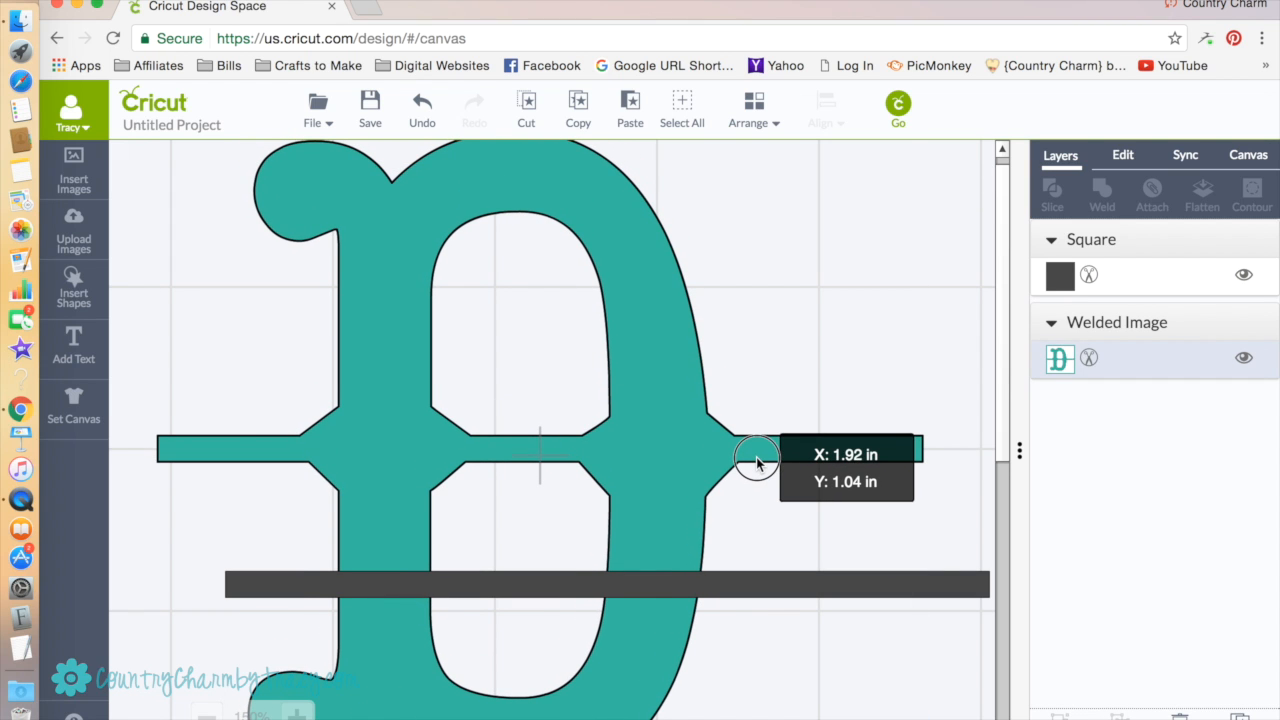
pyautogui.moveTo(757, 462); pyautogui.dragTo(757, 462)
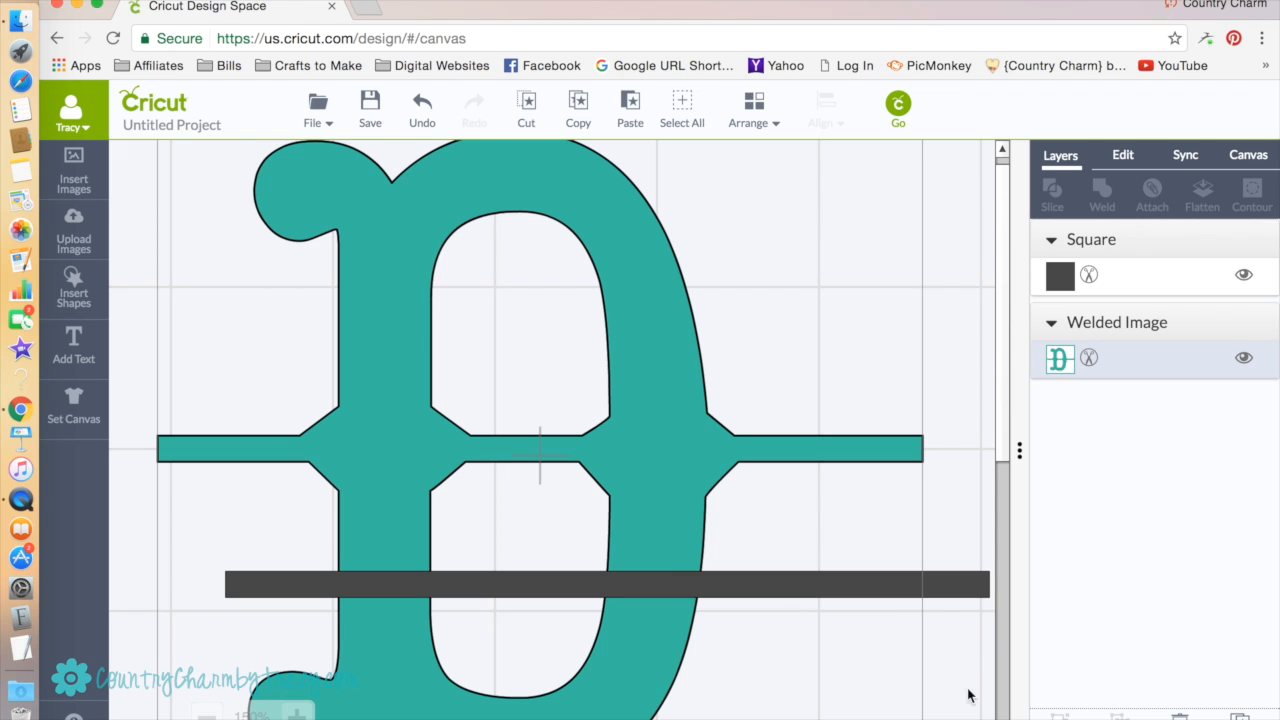
# Lay the dark bar over the lower edge of the teal crossbar, enlarge it slightly past both ends, and position it at about X 1.87, Y 3.01 in.
pyautogui.click(945, 615)
pyautogui.click(938, 588)
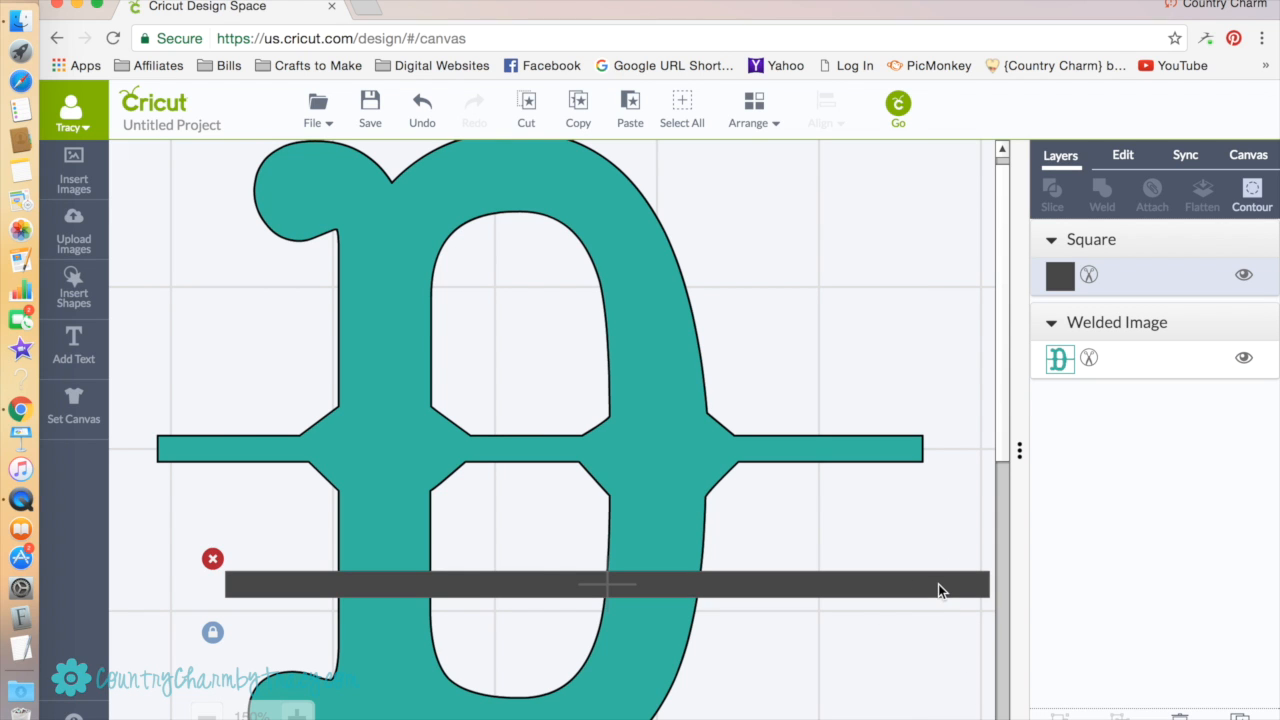
pyautogui.moveTo(579, 586); pyautogui.dragTo(510, 471)
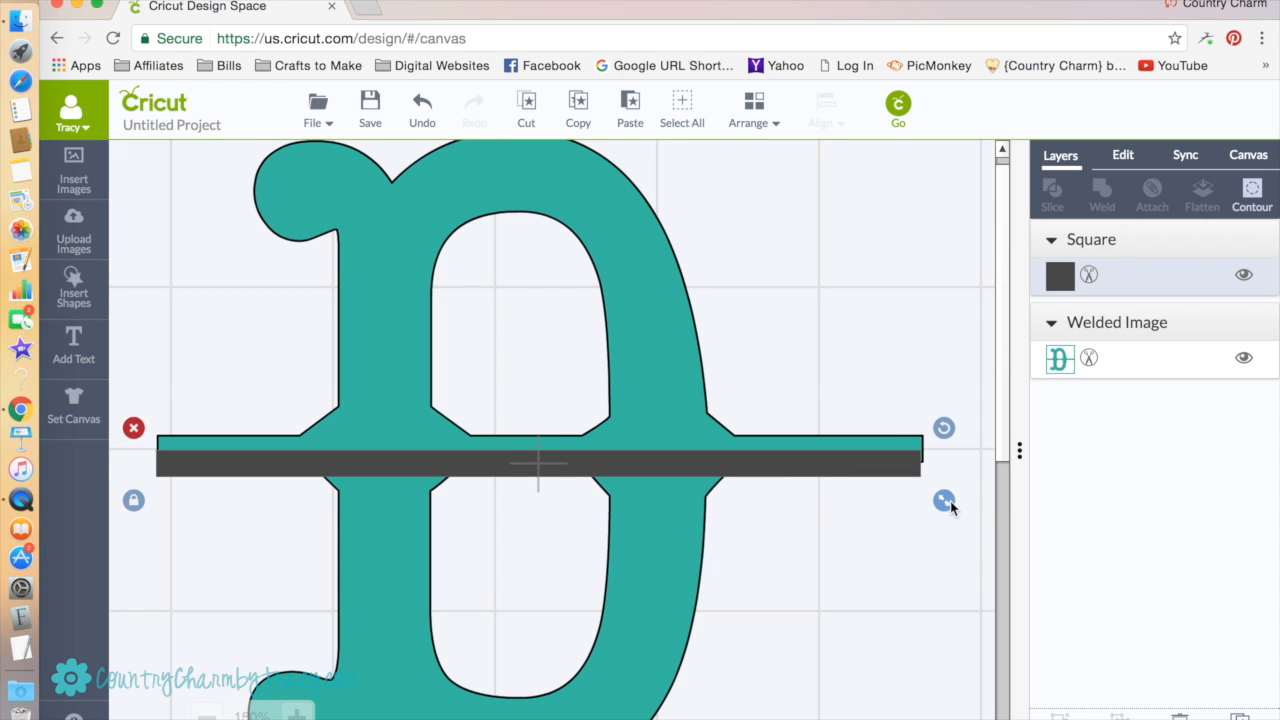
pyautogui.moveTo(945, 502); pyautogui.dragTo(964, 512)
pyautogui.moveTo(705, 470); pyautogui.dragTo(697, 473)
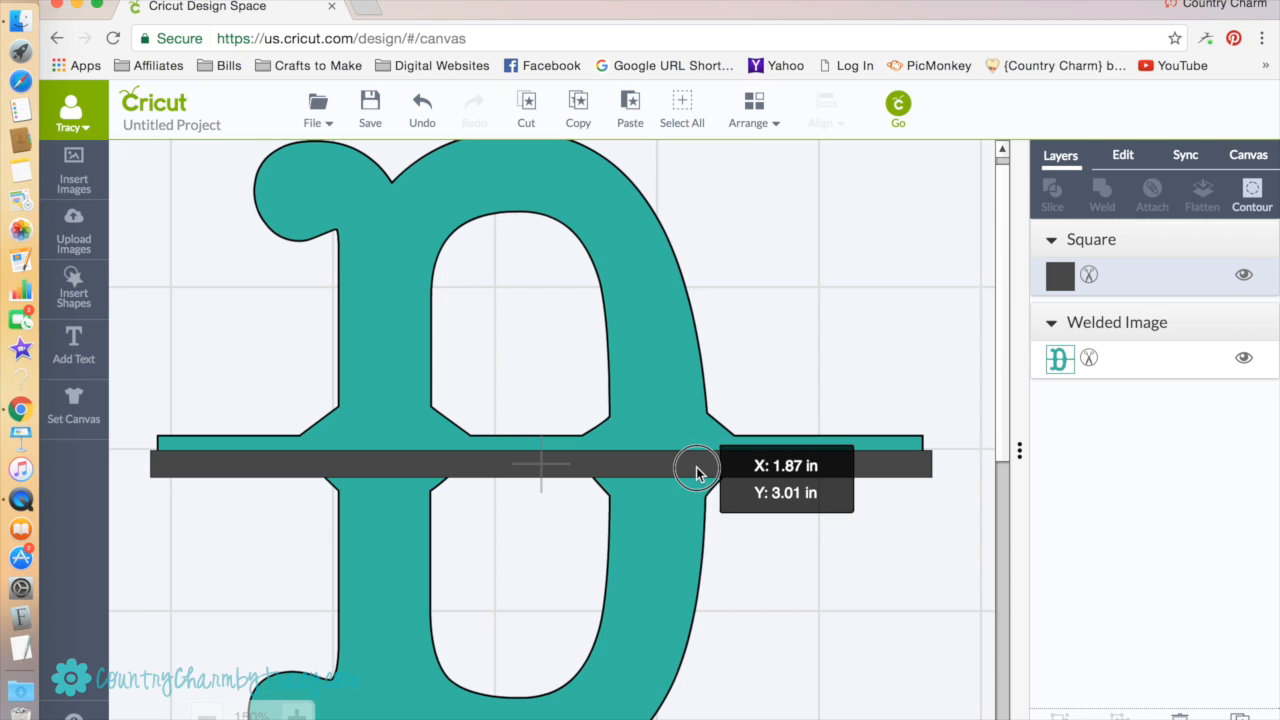
# Nudge the dark bar up to X 1.87, Y 3 in over the lower part of the teal crossbar.
pyautogui.moveTo(697, 473); pyautogui.dragTo(699, 470)
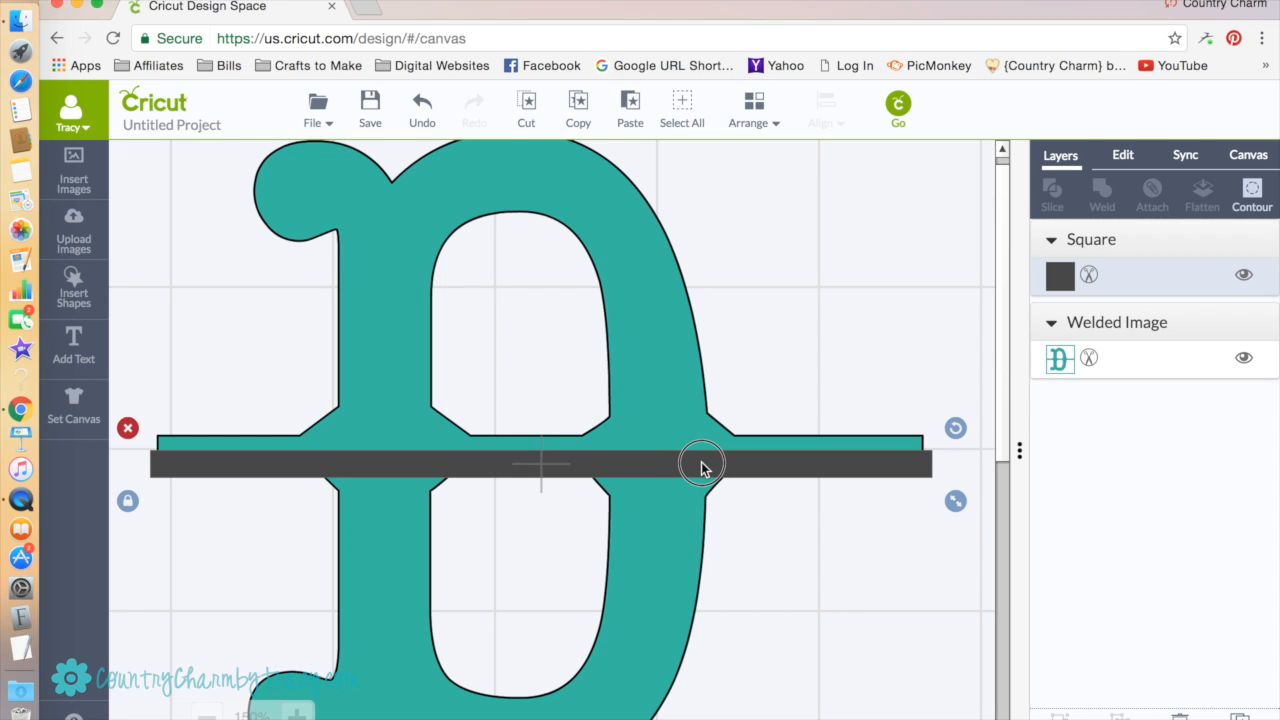
pyautogui.moveTo(701, 467); pyautogui.dragTo(701, 467)
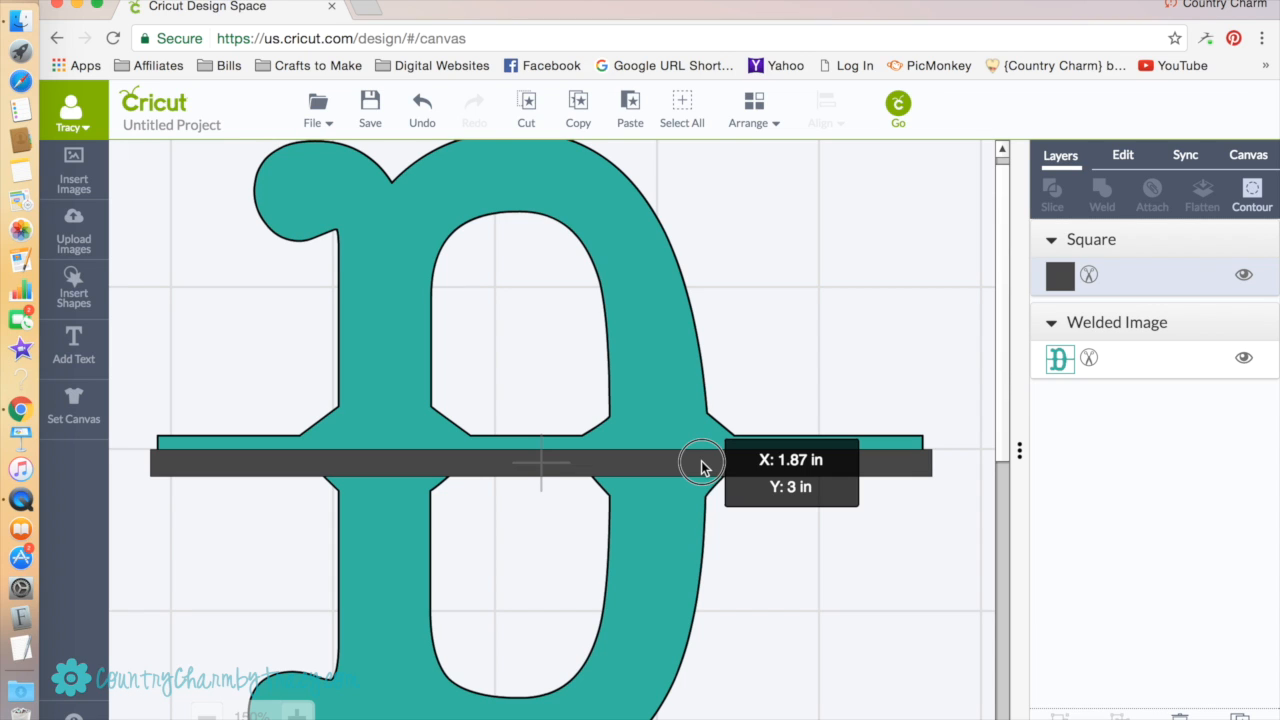
pyautogui.moveTo(701, 467); pyautogui.dragTo(701, 467)
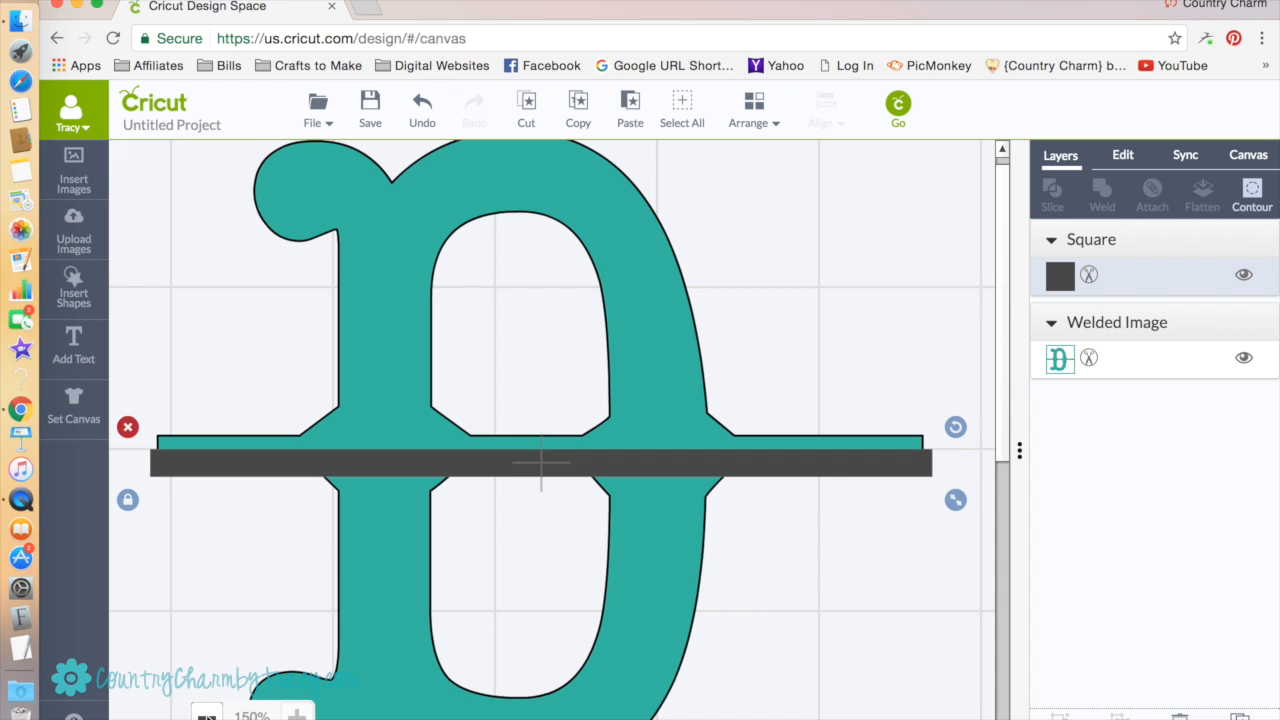
# Unlock the dark bar's proportions and stretch it downward until it covers the entire lower half of the letter.
pyautogui.click(206, 716)
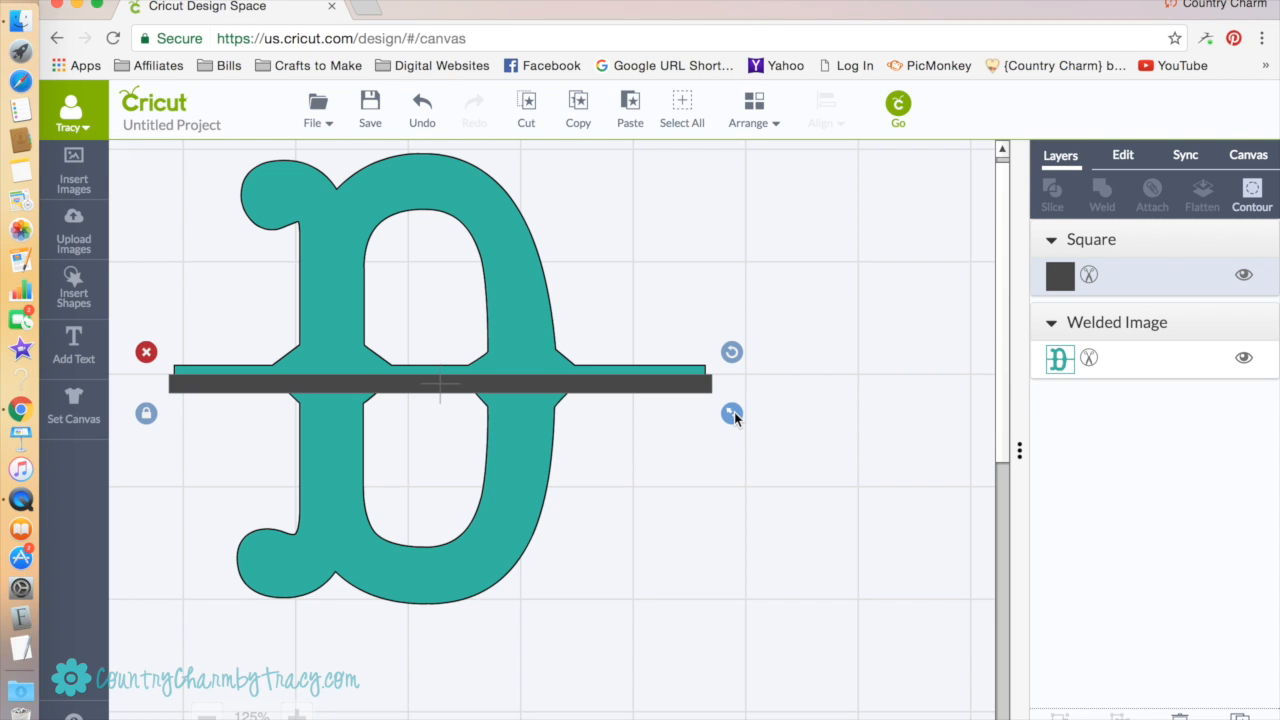
pyautogui.moveTo(734, 412); pyautogui.dragTo(734, 465)
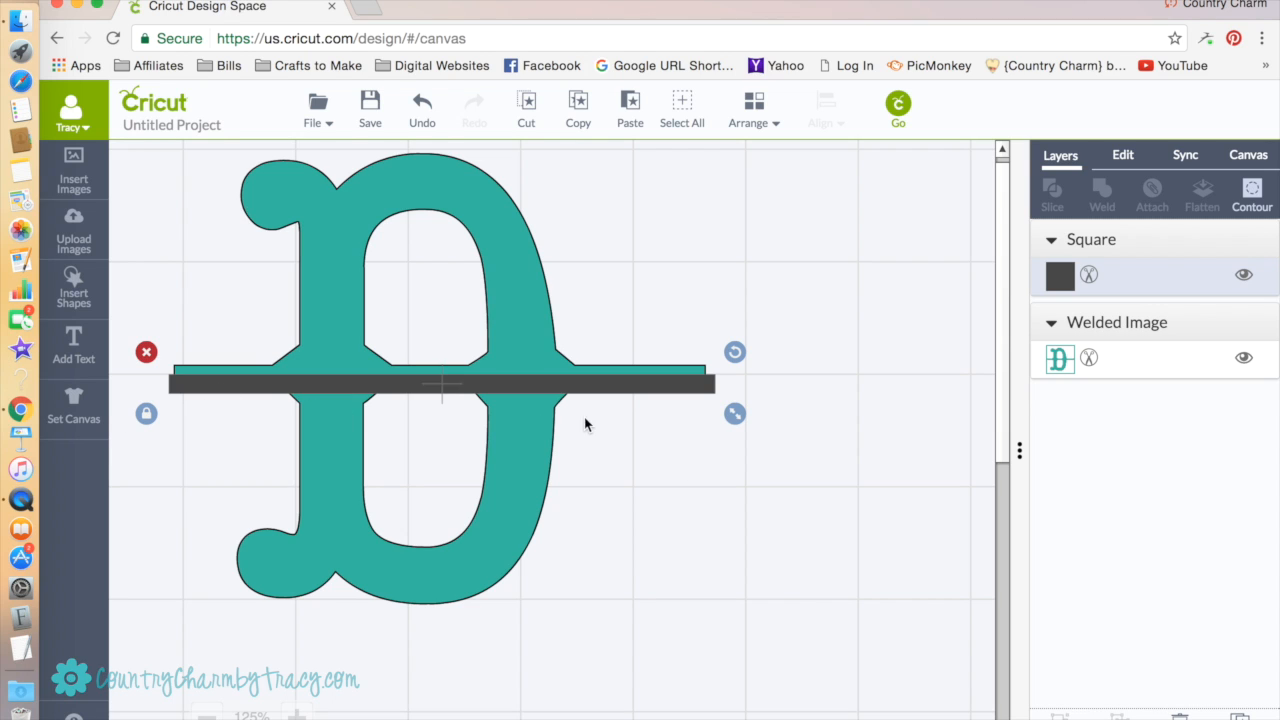
pyautogui.click(147, 414)
pyautogui.moveTo(739, 414); pyautogui.dragTo(748, 718)
pyautogui.moveTo(740, 566); pyautogui.dragTo(728, 641)
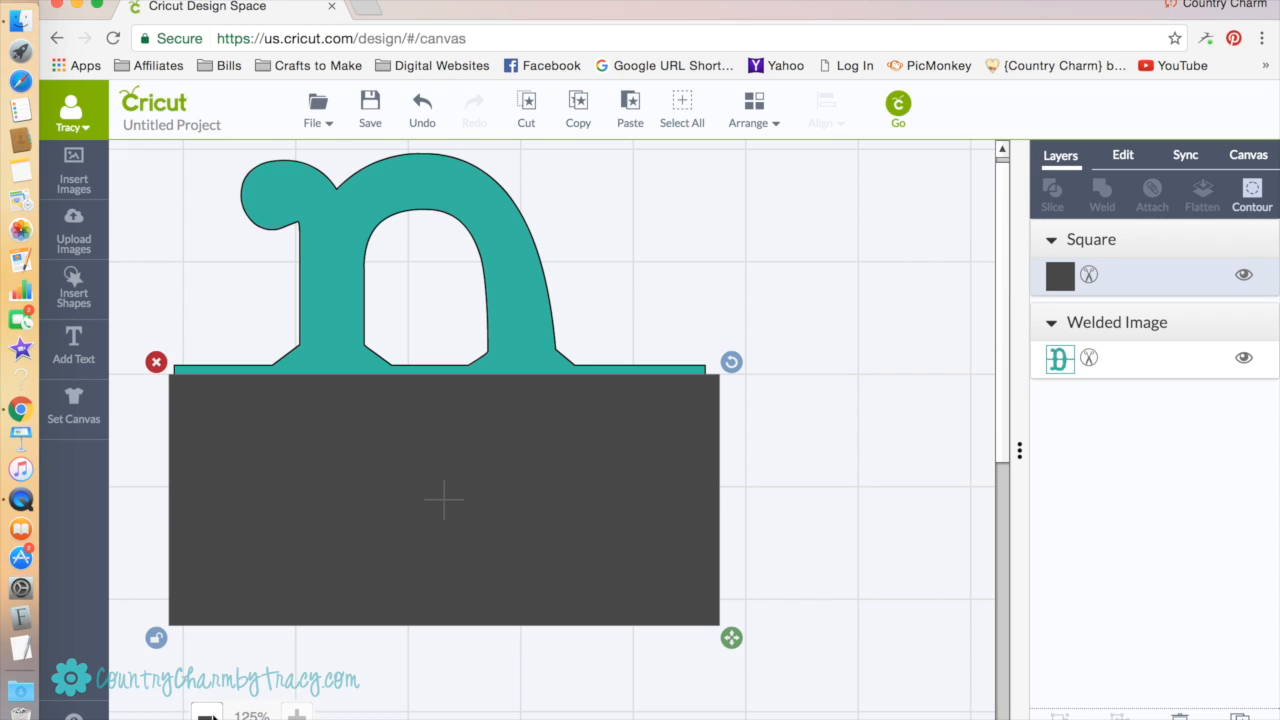
# Select the dark rectangle together with the welded letter and slice them.
pyautogui.click(206, 716)
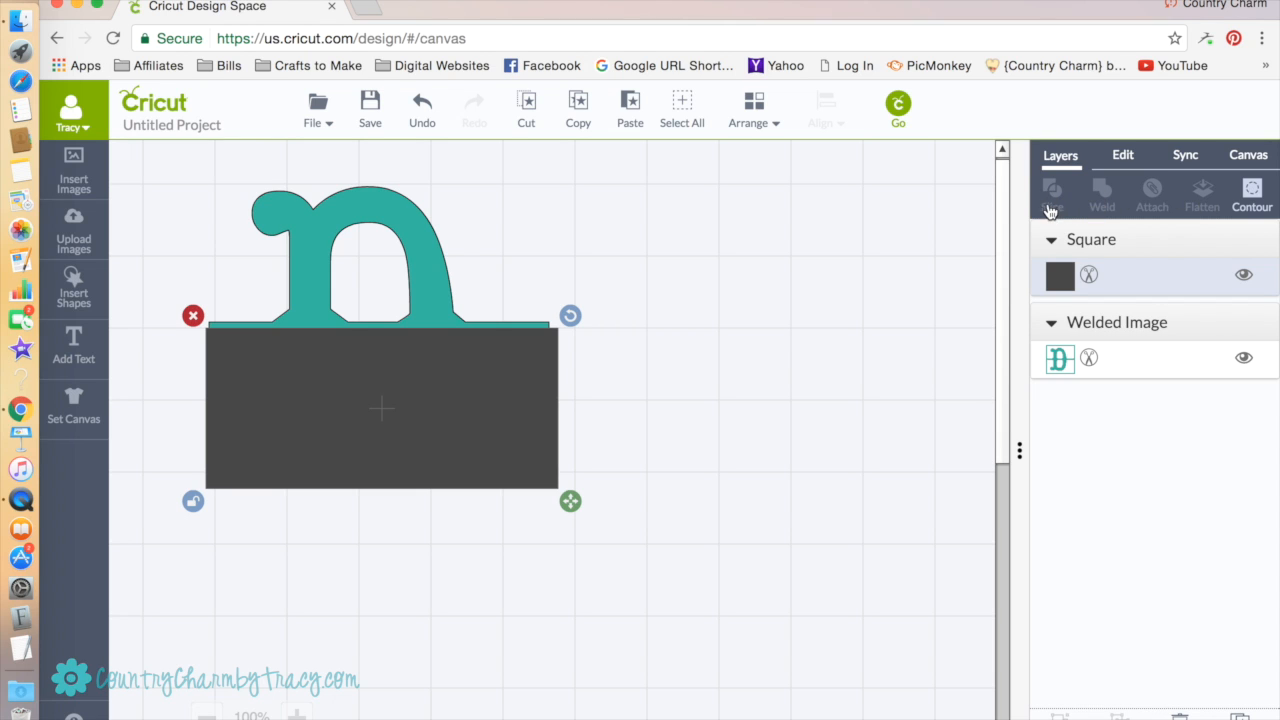
pyautogui.click(1056, 200)
pyautogui.click(1057, 203)
pyautogui.moveTo(164, 162); pyautogui.dragTo(586, 524)
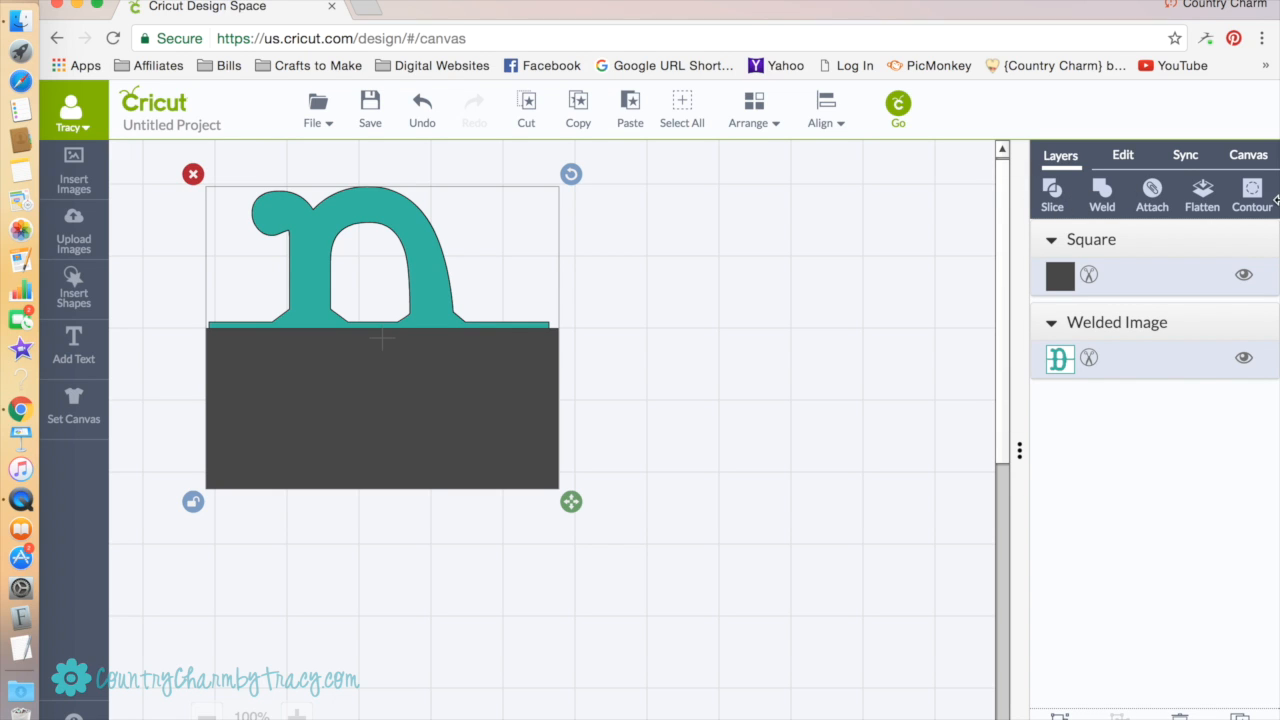
pyautogui.click(1052, 195)
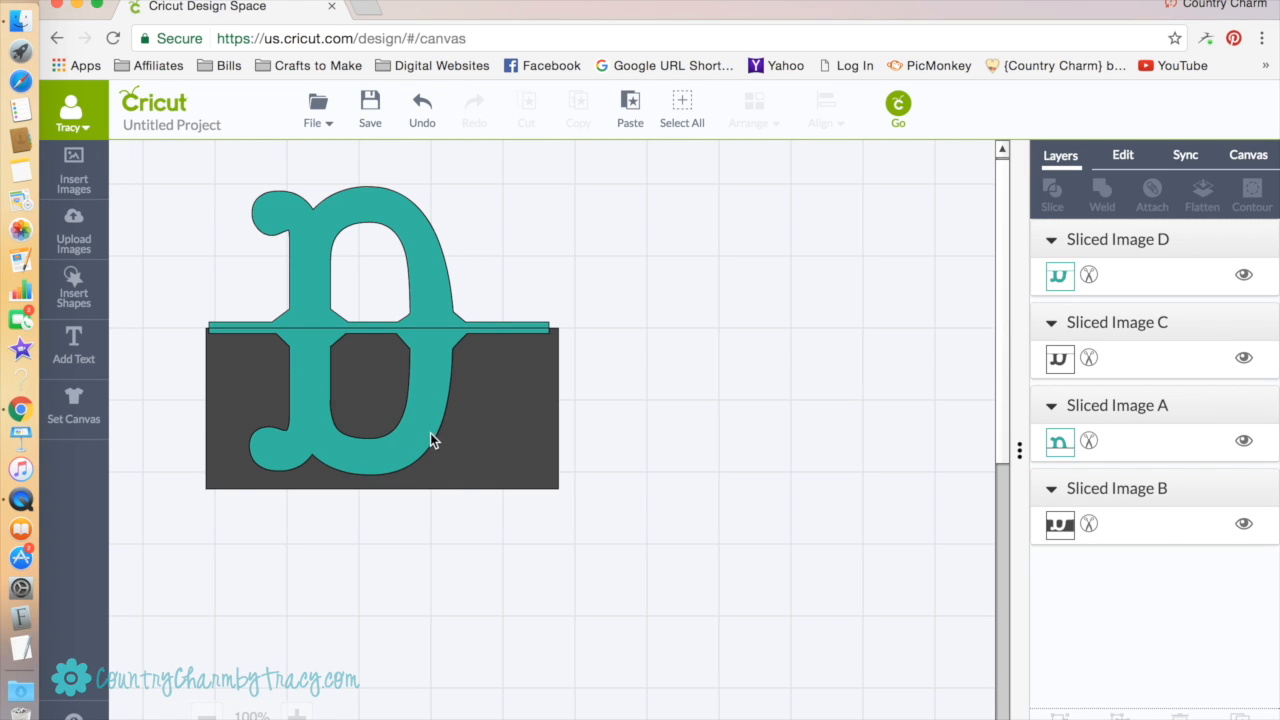
# Separate the sliced pieces by moving the teal lower half, the dark lower half and the dark cutout apart.
pyautogui.moveTo(471, 434); pyautogui.dragTo(473, 654)
pyautogui.moveTo(480, 440); pyautogui.dragTo(830, 405)
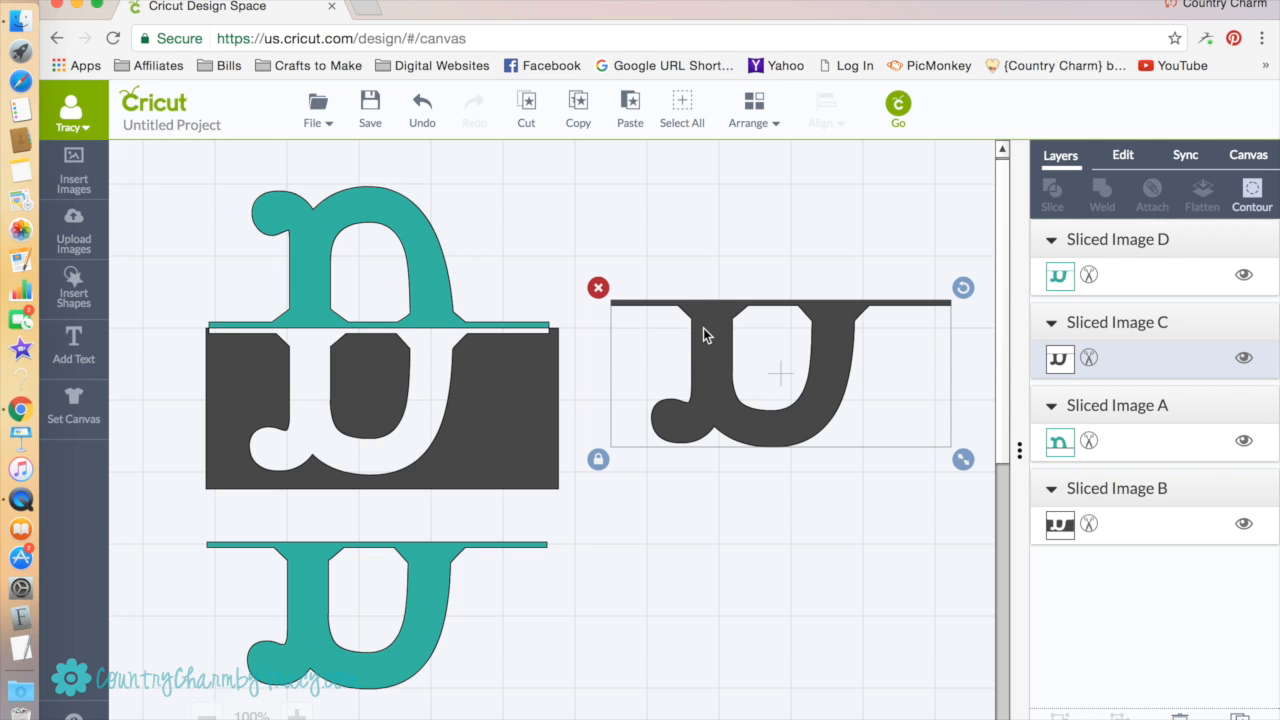
pyautogui.moveTo(468, 430); pyautogui.dragTo(831, 623)
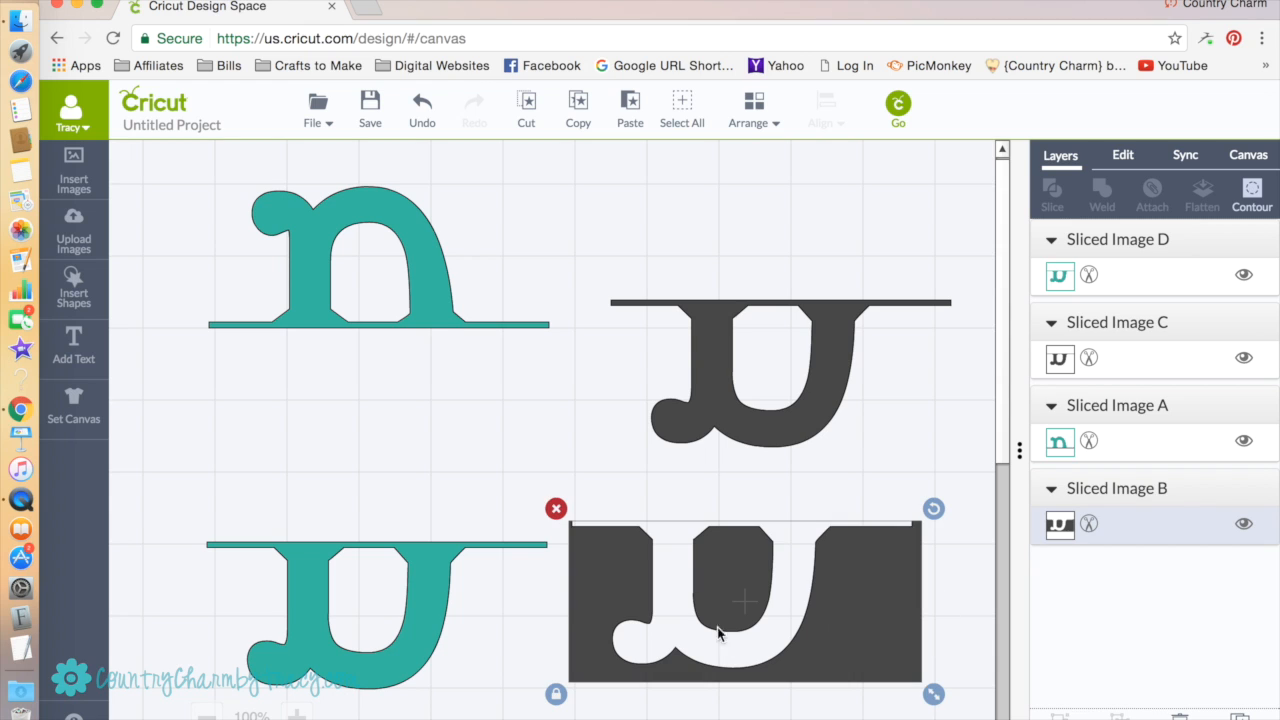
# Delete the dark cutout rectangle and the dark copy of the letter's lower half.
pyautogui.click(801, 403)
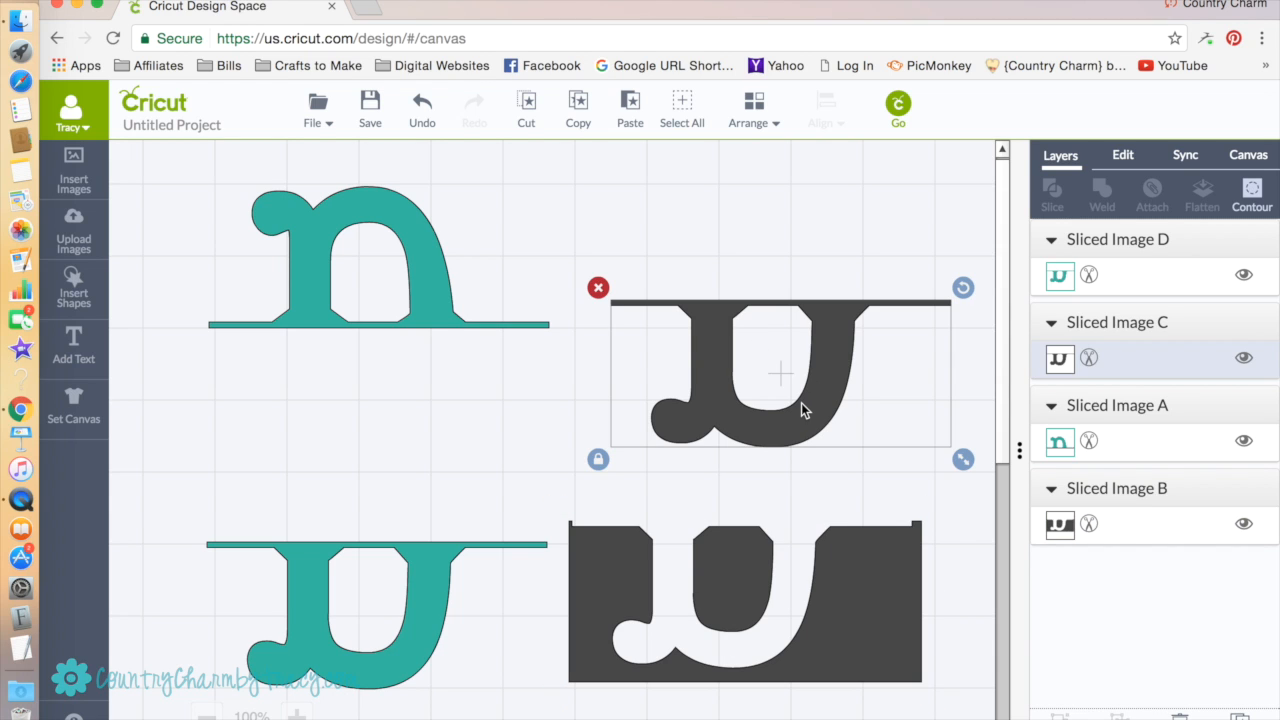
pyautogui.click(855, 607)
pyautogui.press('Delete')
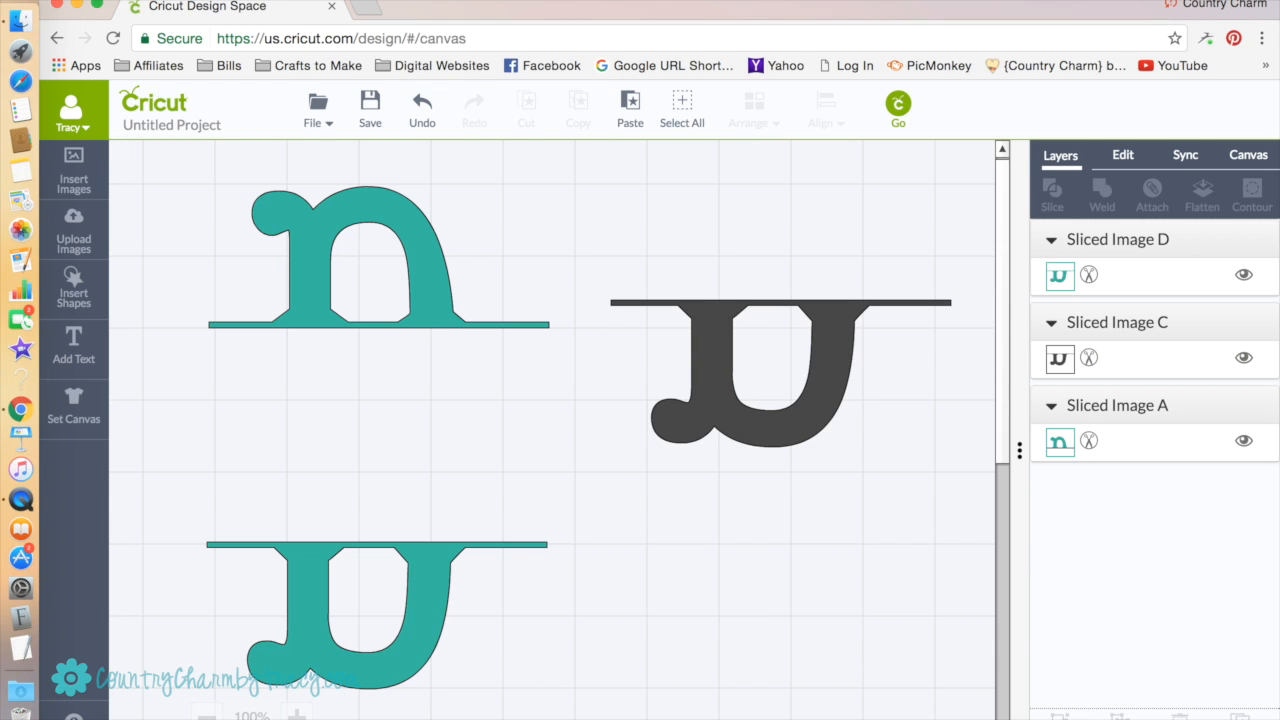
pyautogui.click(820, 368)
pyautogui.press('Delete')
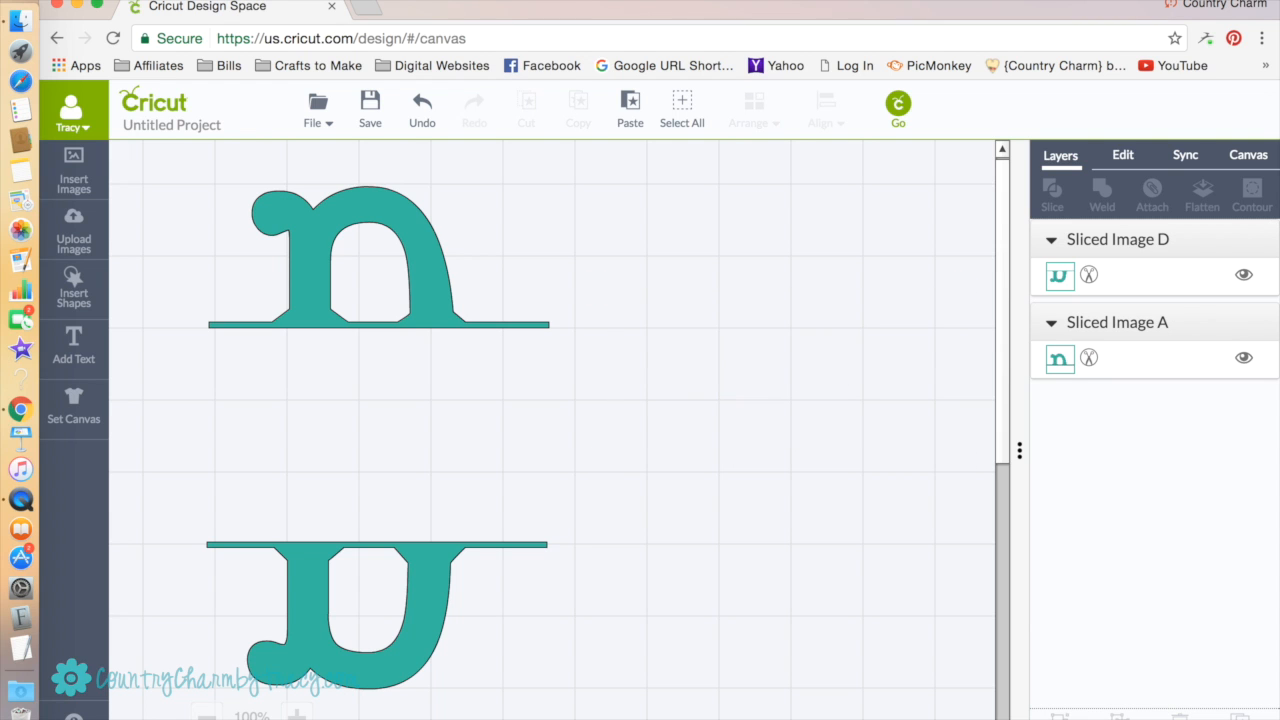
# Move the teal lower half up beneath the upper half, lining up the ends of their bars with a gap between.
pyautogui.moveTo(427, 597); pyautogui.dragTo(426, 434)
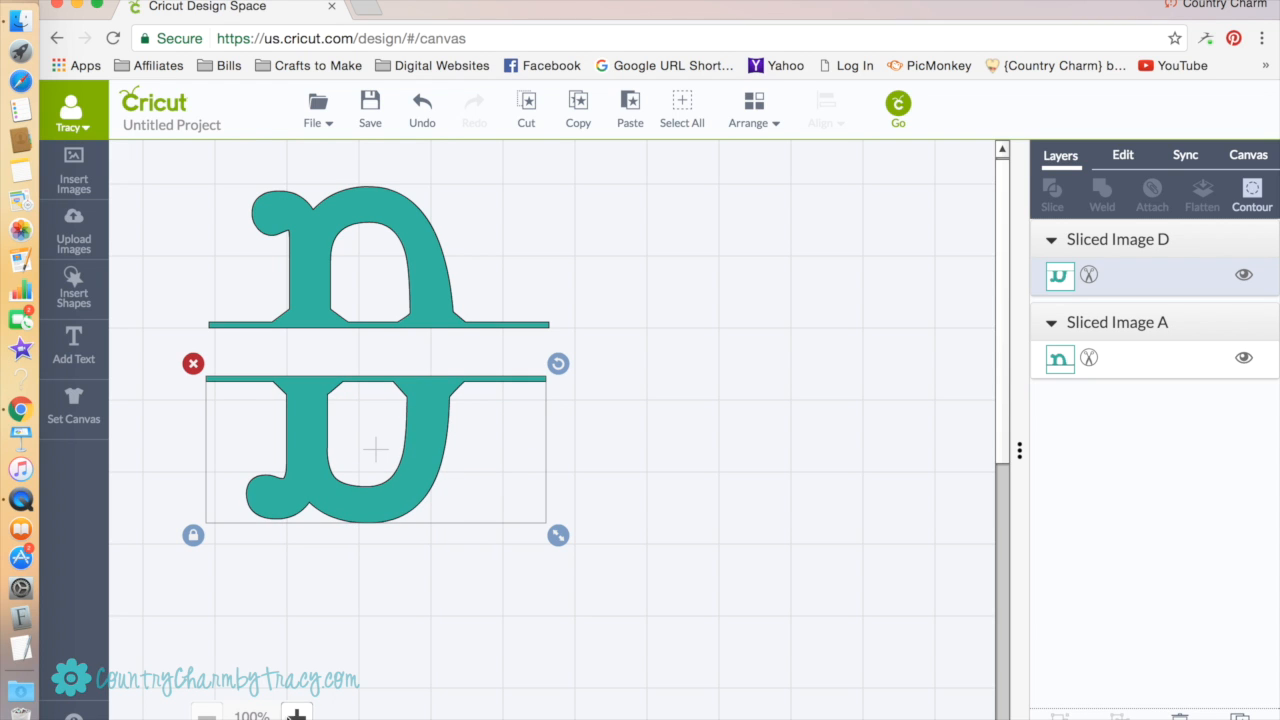
pyautogui.click(296, 716)
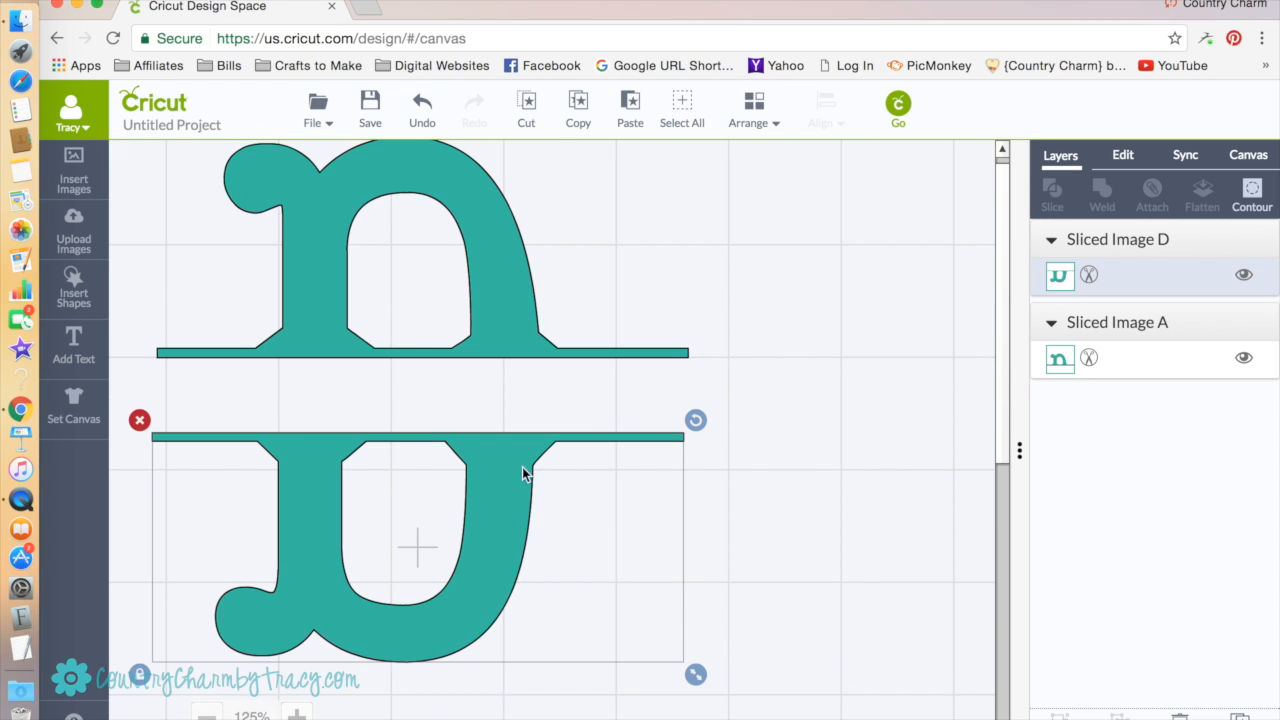
pyautogui.moveTo(489, 486); pyautogui.dragTo(494, 481)
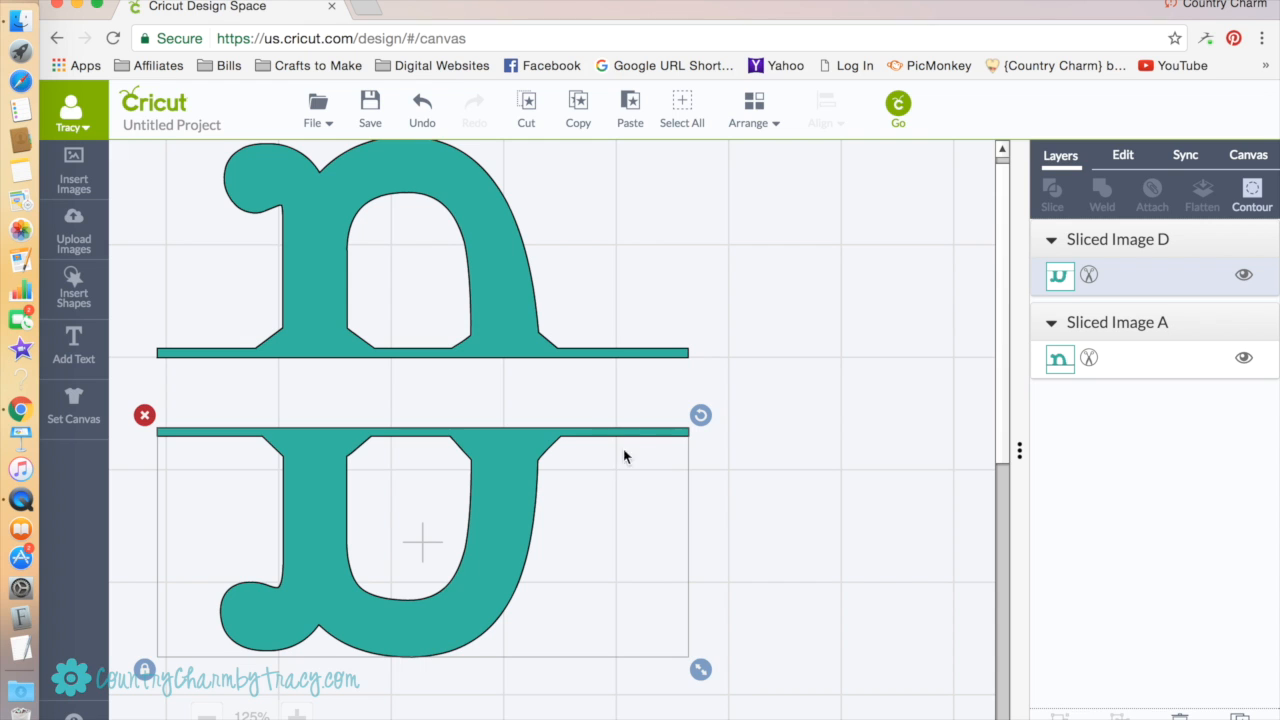
# Try wider and narrower gaps between the two letter halves by shifting the lower half vertically.
pyautogui.click(625, 352)
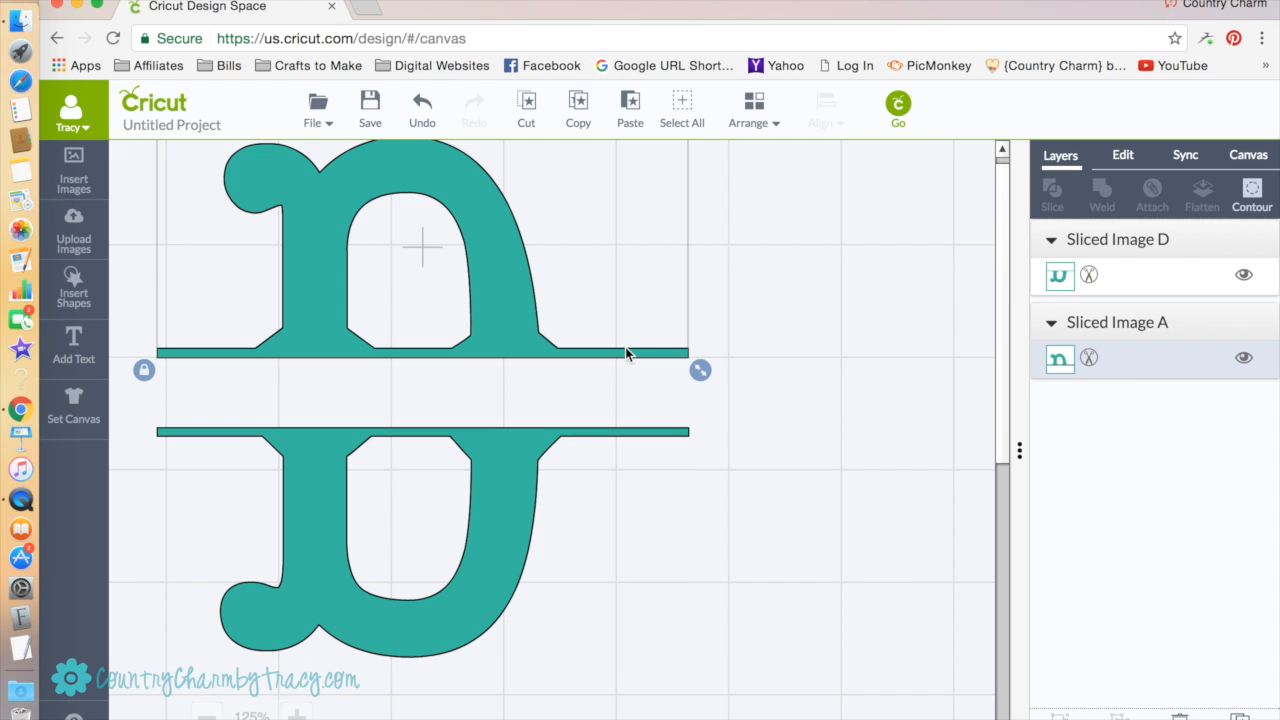
pyautogui.click(620, 428)
pyautogui.moveTo(616, 428); pyautogui.dragTo(606, 466)
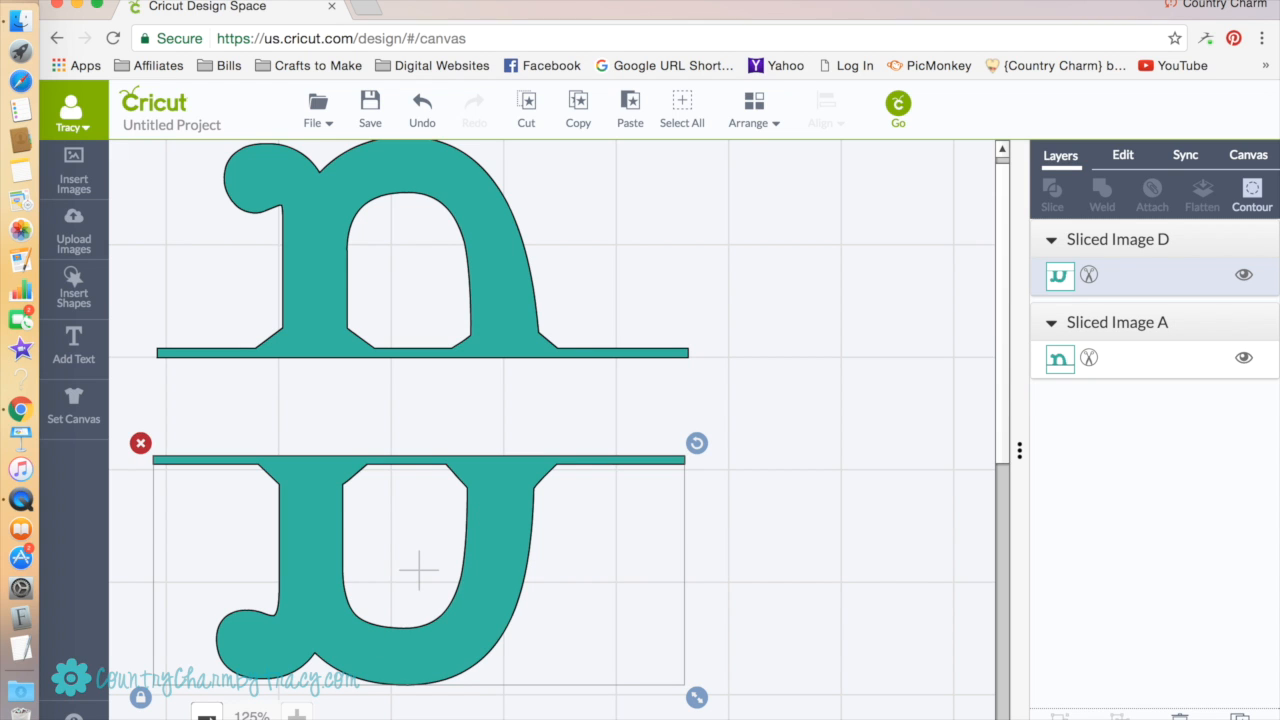
pyautogui.click(206, 716)
pyautogui.click(600, 578)
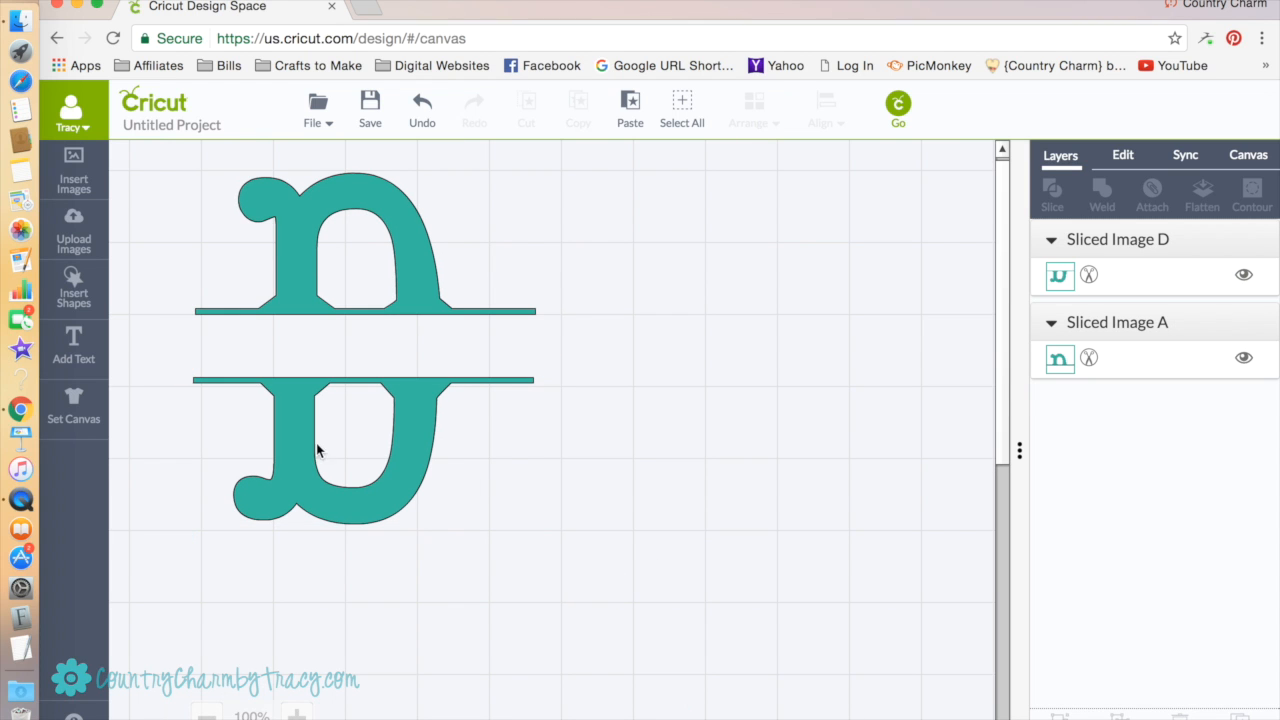
pyautogui.moveTo(397, 434); pyautogui.dragTo(397, 438)
pyautogui.click(388, 224)
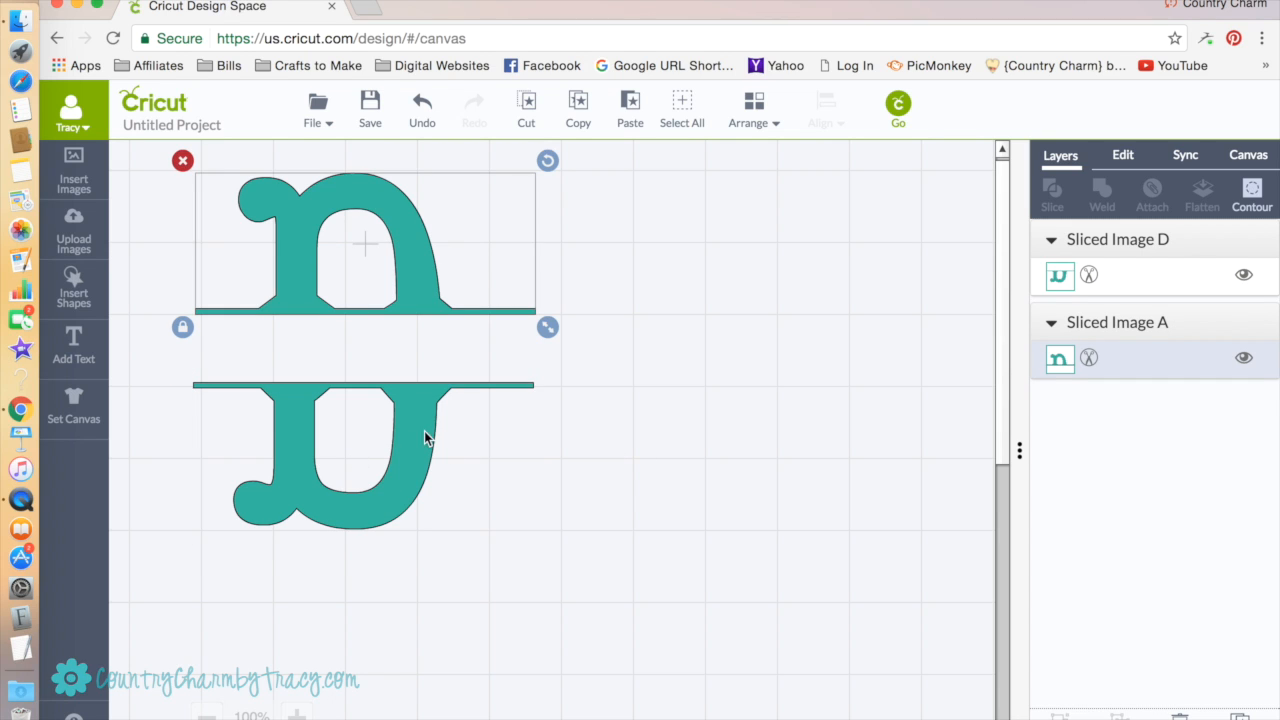
pyautogui.moveTo(409, 437); pyautogui.dragTo(411, 405)
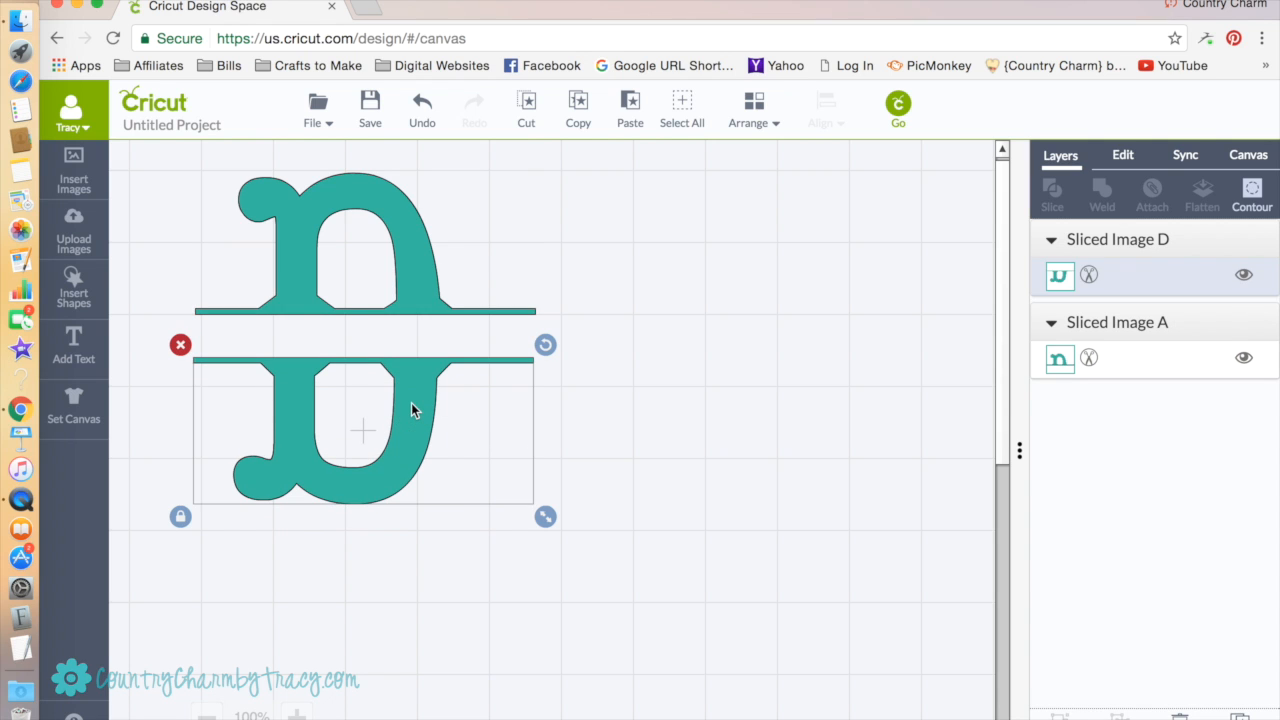
# Place the lower half at about X 1.91, Y 3.93 in, with its bar ends aligned to the upper half.
pyautogui.click(571, 398)
pyautogui.click(413, 255)
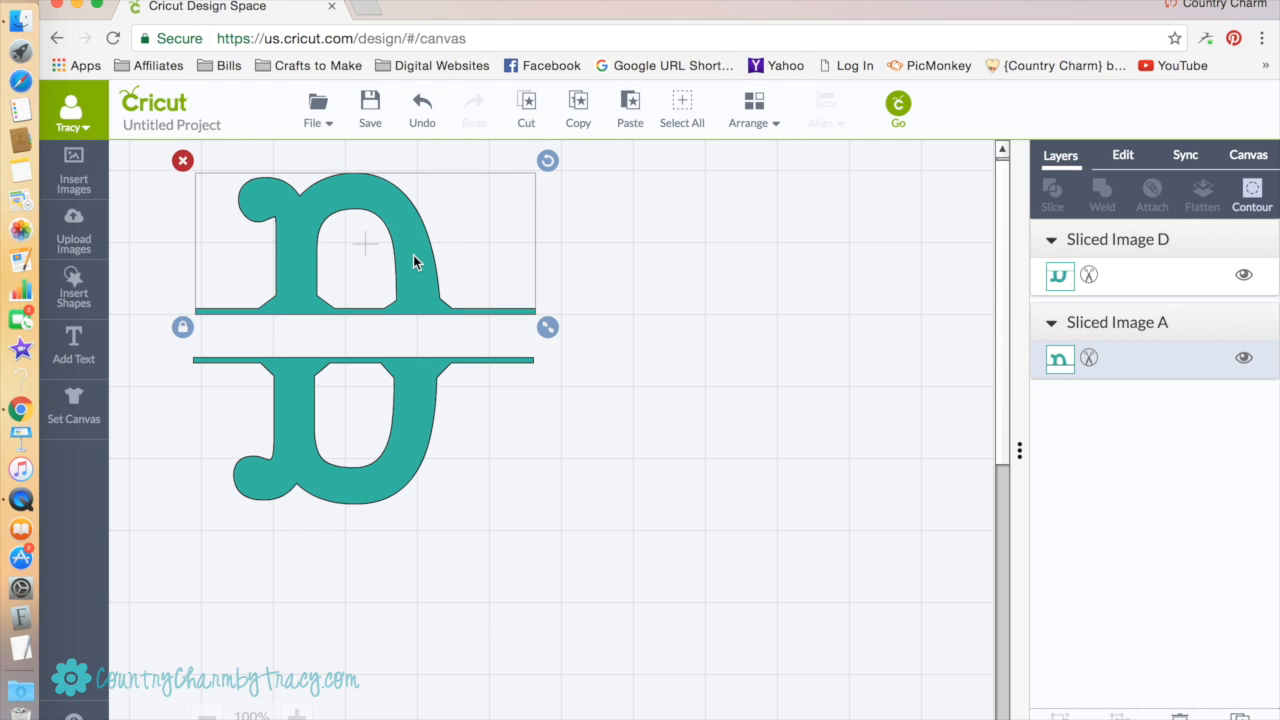
pyautogui.click(418, 430)
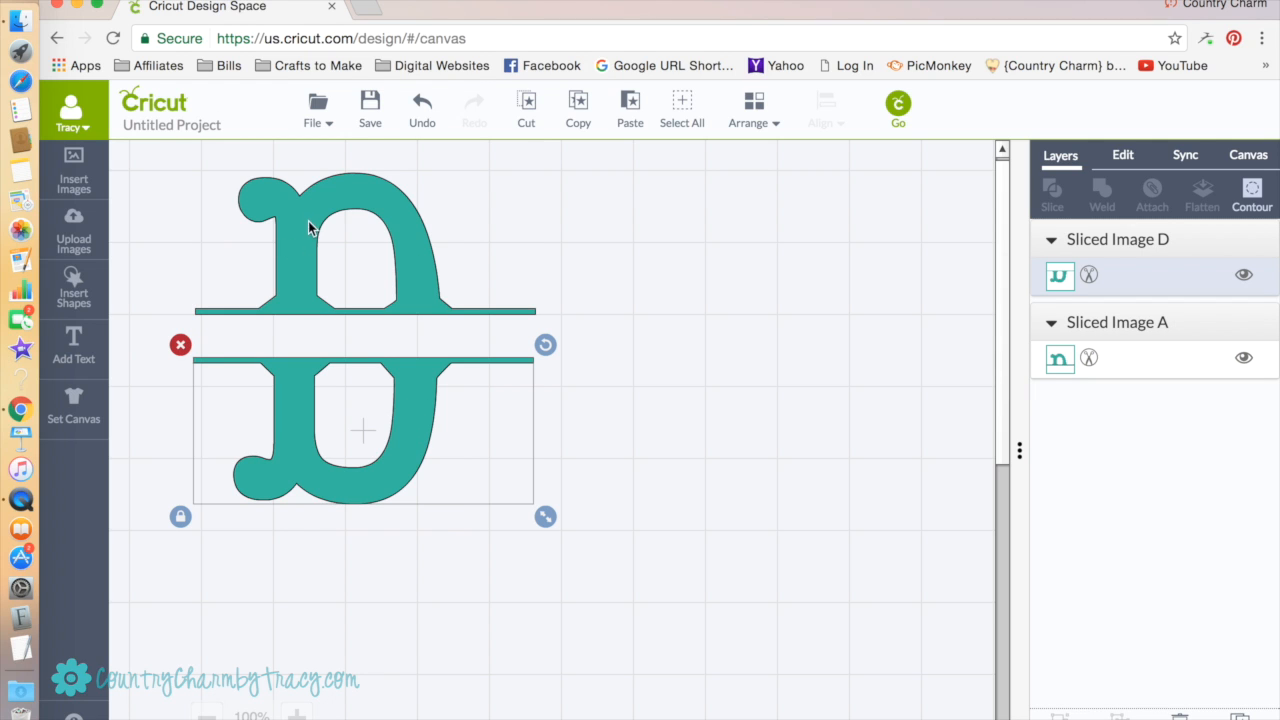
pyautogui.click(751, 394)
pyautogui.click(393, 484)
pyautogui.moveTo(377, 490); pyautogui.dragTo(385, 517)
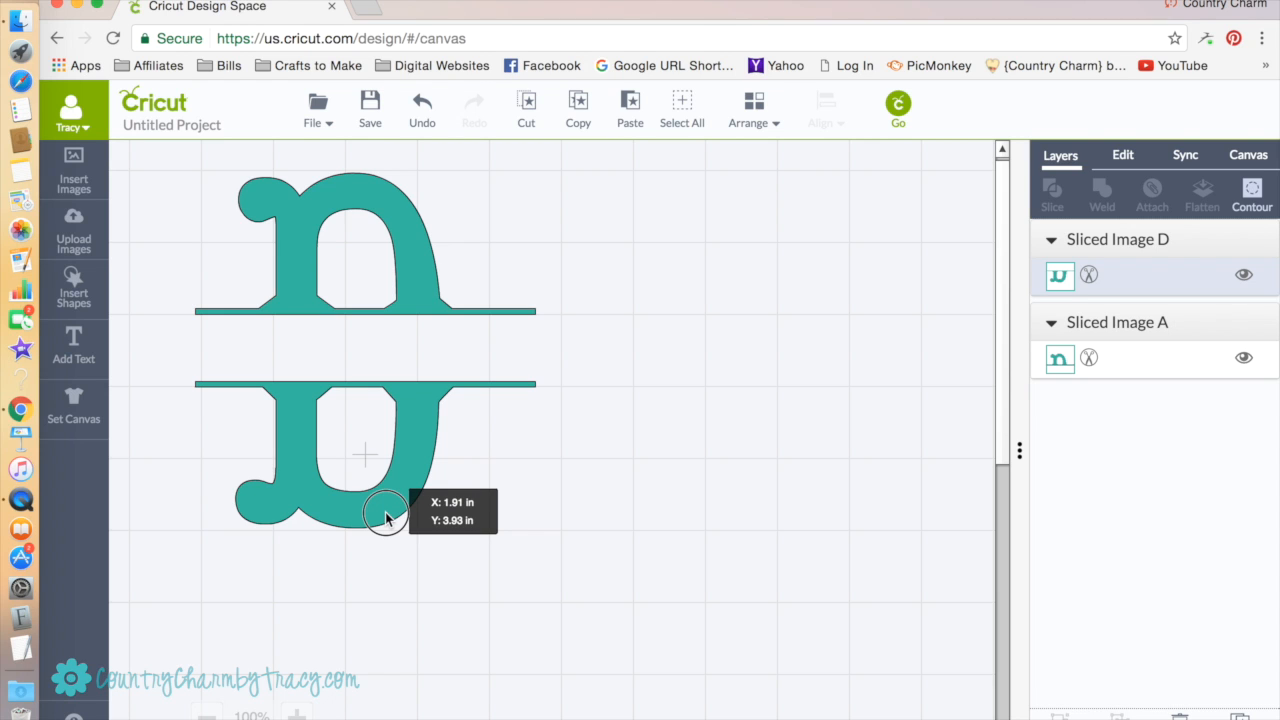
pyautogui.moveTo(385, 517); pyautogui.dragTo(385, 518)
pyautogui.click(694, 508)
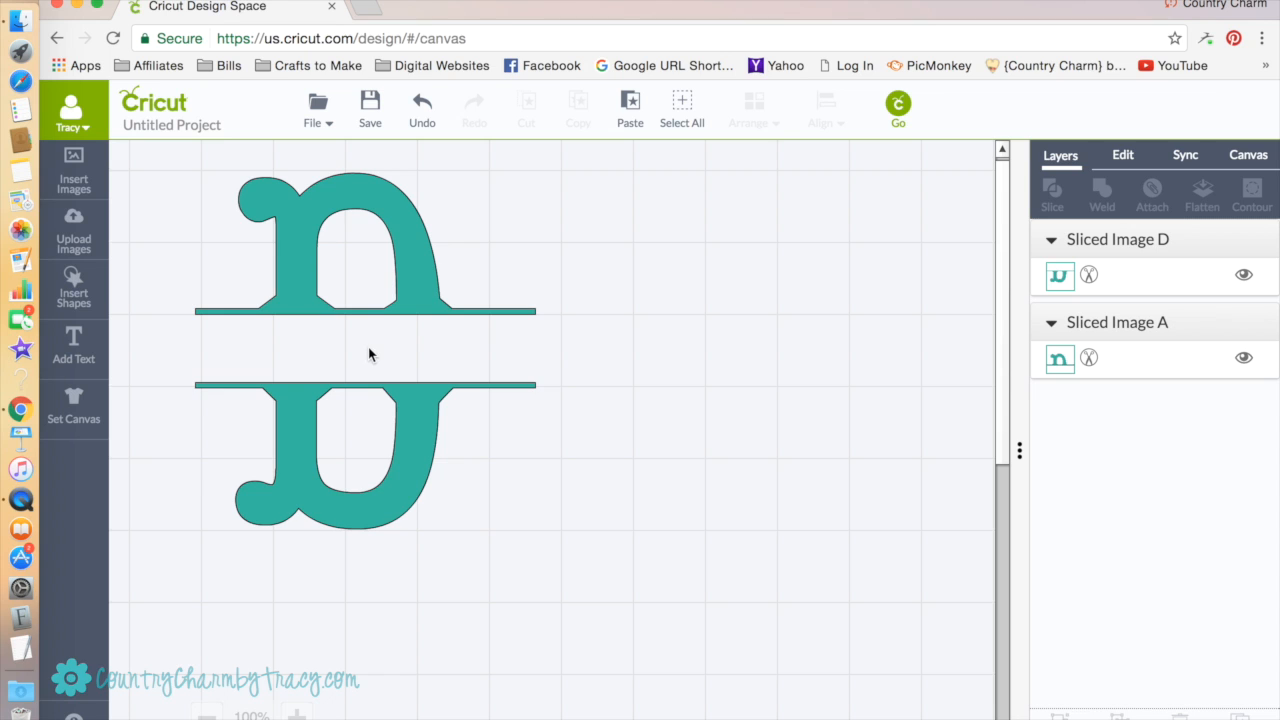
# Add the name as text and place it in the gap between the two letter halves.
pyautogui.click(77, 350)
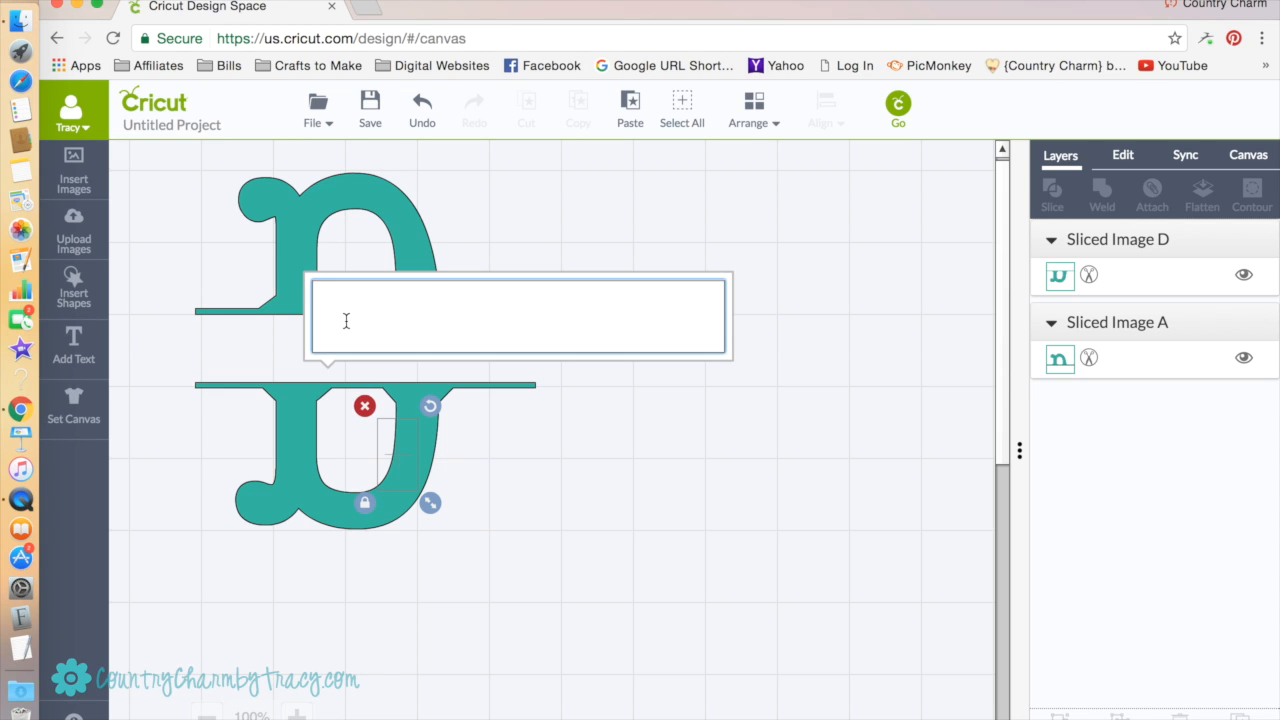
pyautogui.write('Daniel')
pyautogui.click(600, 551)
pyautogui.moveTo(551, 470); pyautogui.dragTo(422, 368)
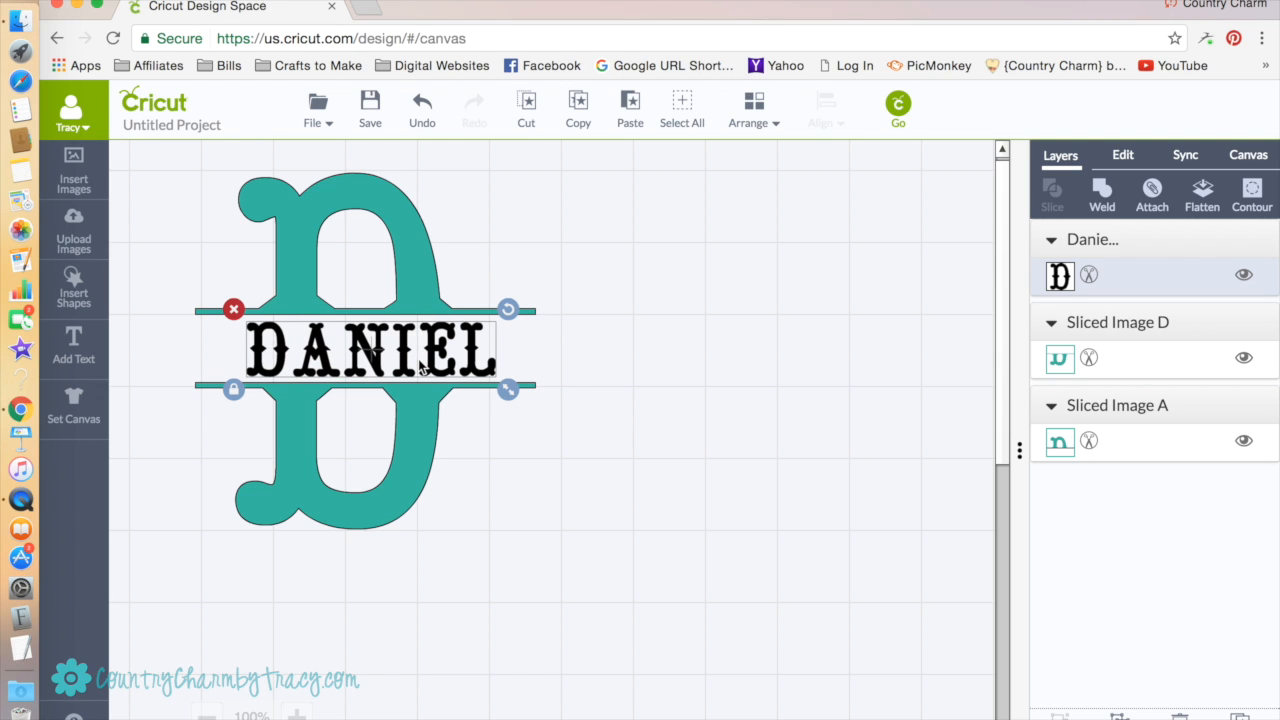
pyautogui.moveTo(420, 351); pyautogui.dragTo(405, 355)
pyautogui.click(704, 591)
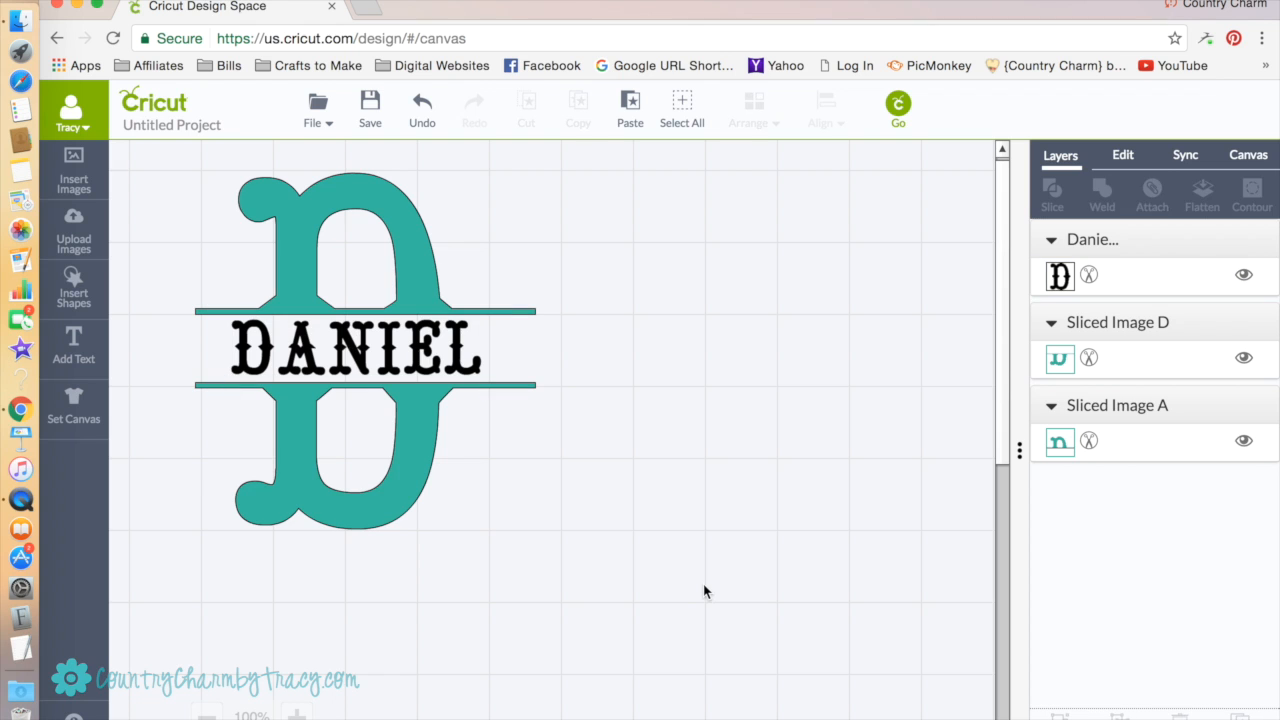
# Change the name's font to Easton and enlarge the text to about 2.57 in wide and 1.21 in high.
pyautogui.click(427, 363)
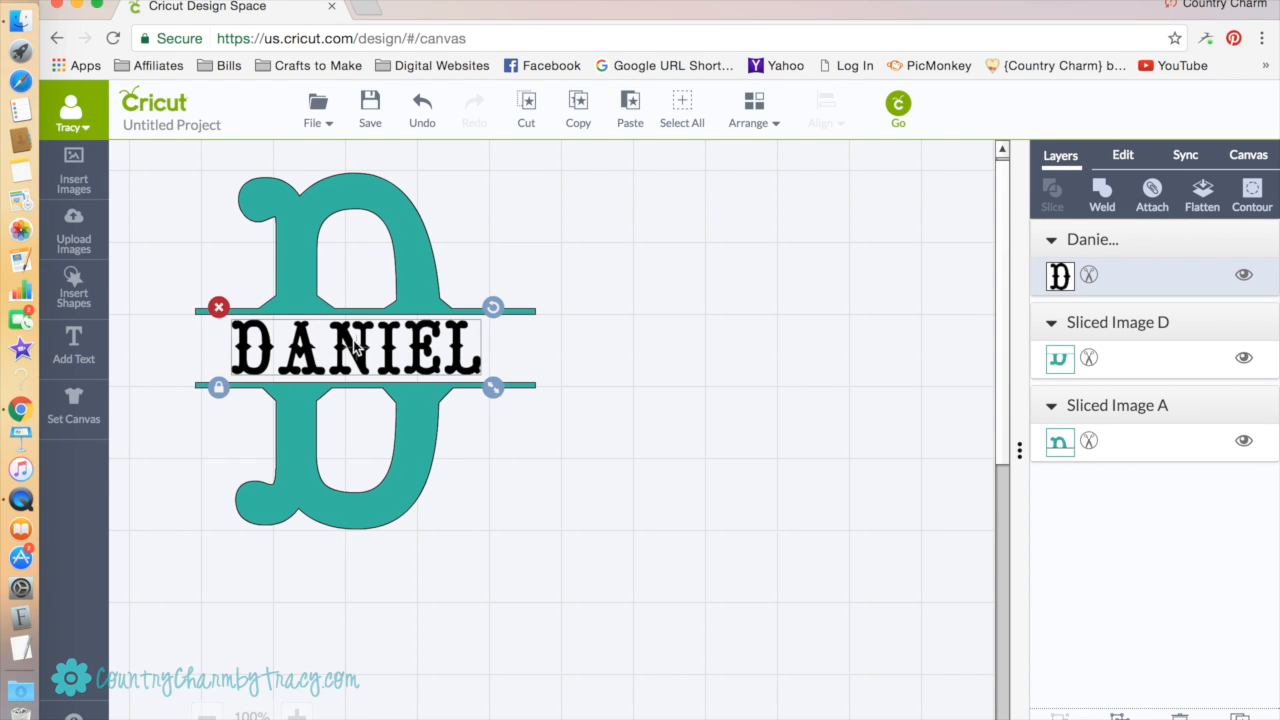
pyautogui.click(1123, 157)
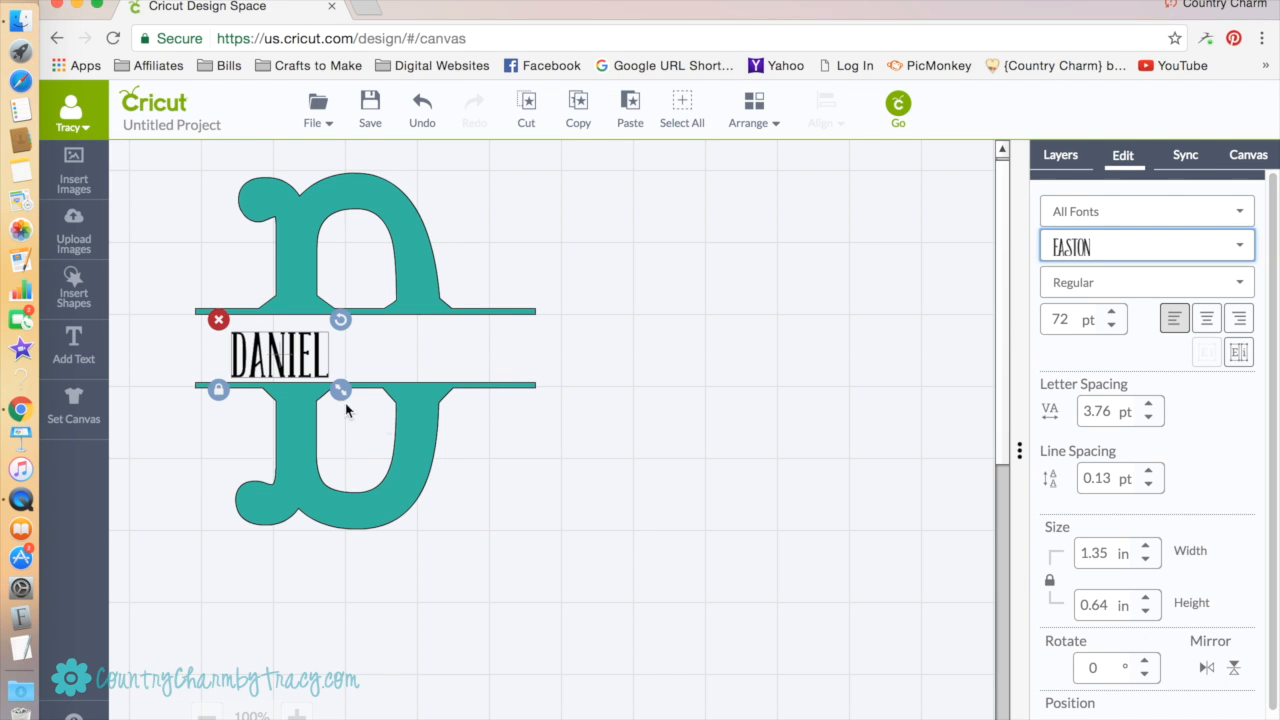
pyautogui.moveTo(293, 365); pyautogui.dragTo(479, 447)
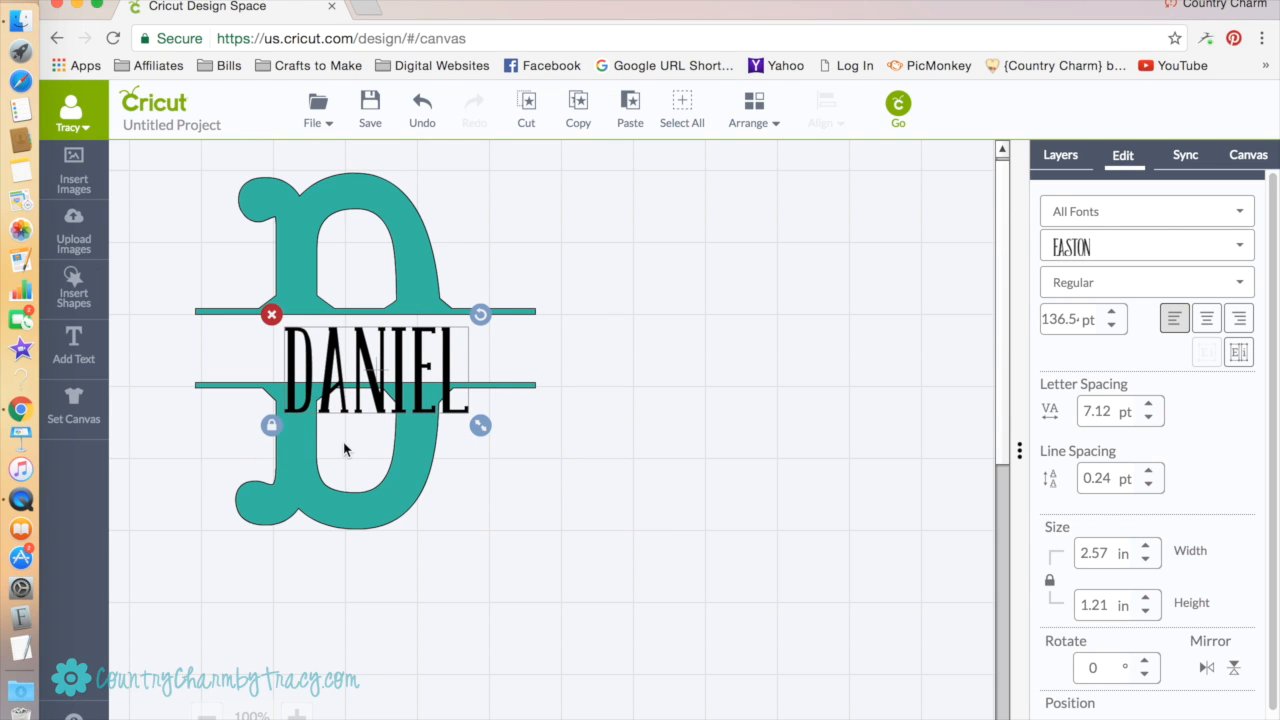
# Unlock the name's proportions, resize it to about 3.71 × 0.8 in, and place it between the bars at X 2.42, Y 3.06 in.
pyautogui.click(273, 424)
pyautogui.moveTo(480, 425); pyautogui.dragTo(628, 410)
pyautogui.moveTo(478, 366); pyautogui.dragTo(403, 352)
pyautogui.moveTo(562, 393); pyautogui.dragTo(522, 388)
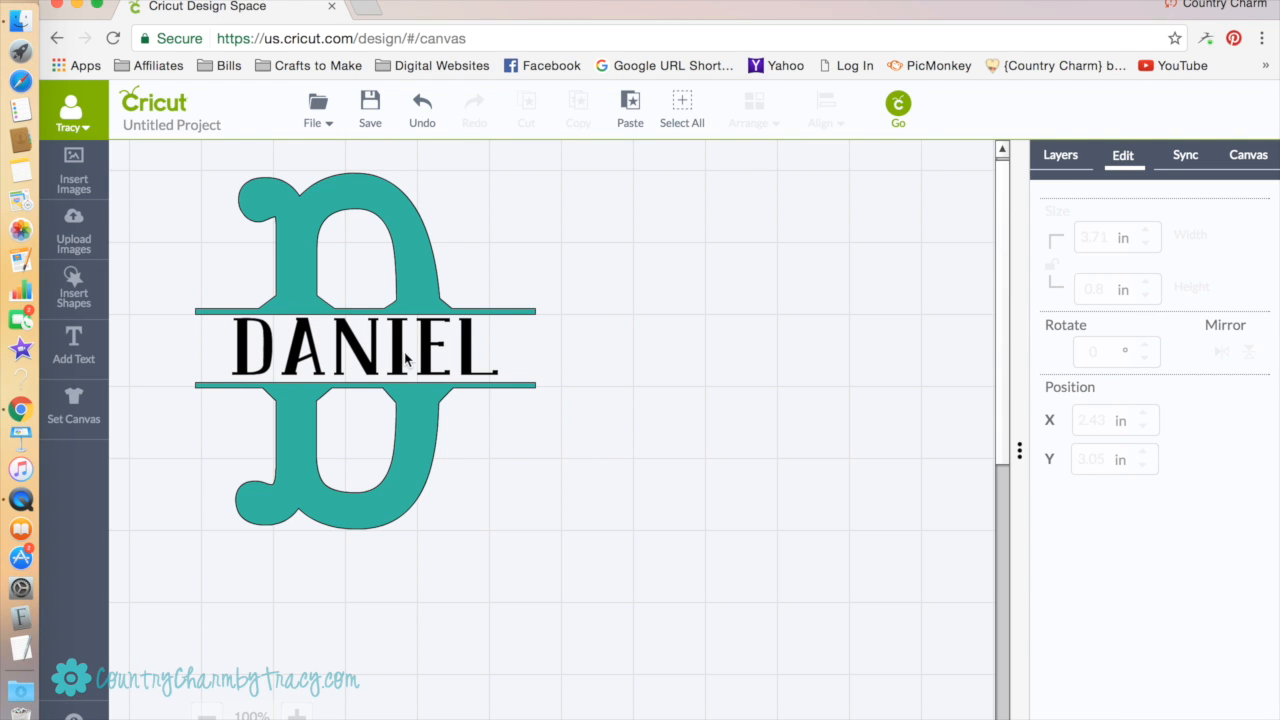
pyautogui.moveTo(404, 358); pyautogui.dragTo(403, 360)
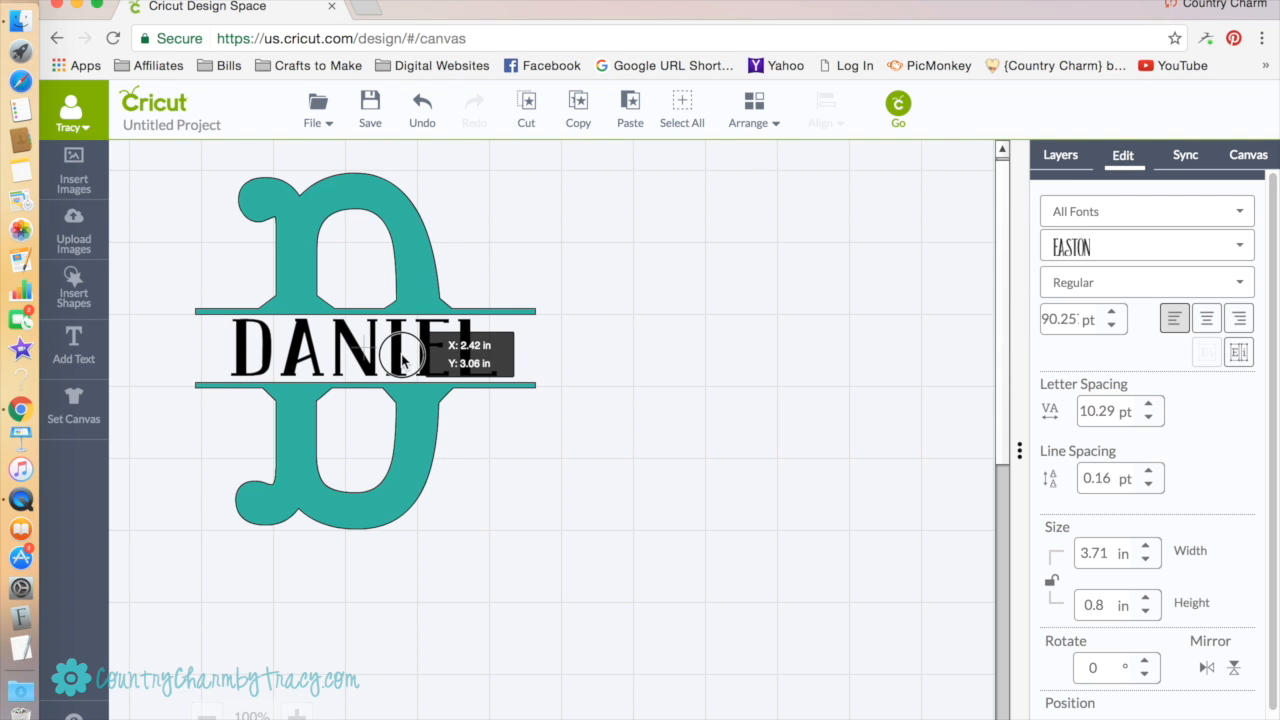
pyautogui.moveTo(403, 360); pyautogui.dragTo(403, 360)
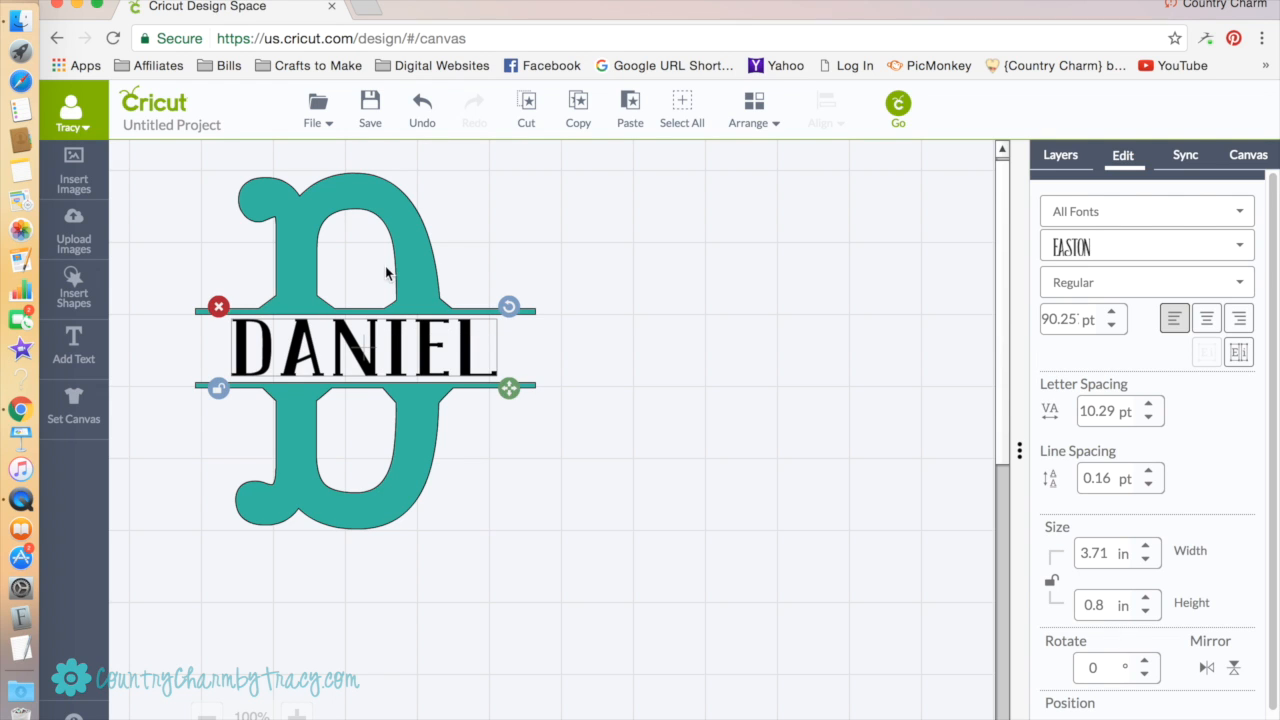
# Nudge the name vertically between the two bars to about X 2.42, Y 3.08 in.
pyautogui.click(641, 425)
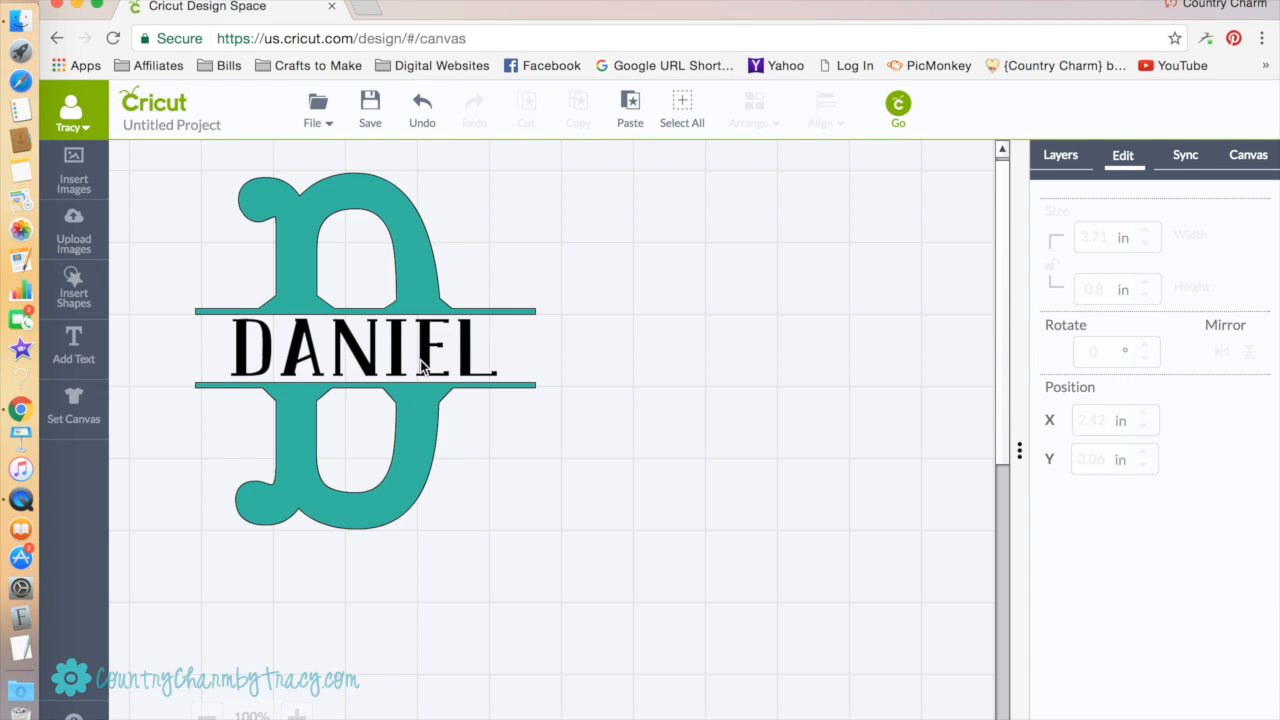
pyautogui.click(420, 352)
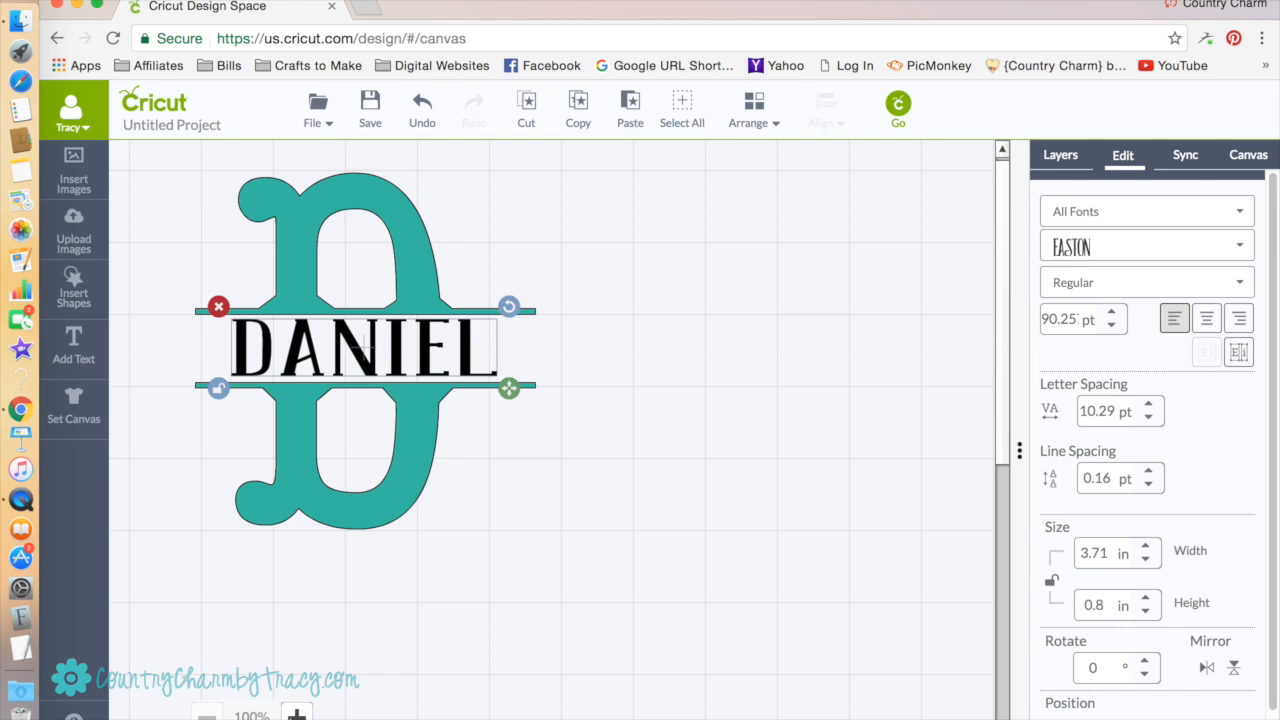
pyautogui.click(297, 716)
pyautogui.moveTo(457, 404); pyautogui.dragTo(458, 404)
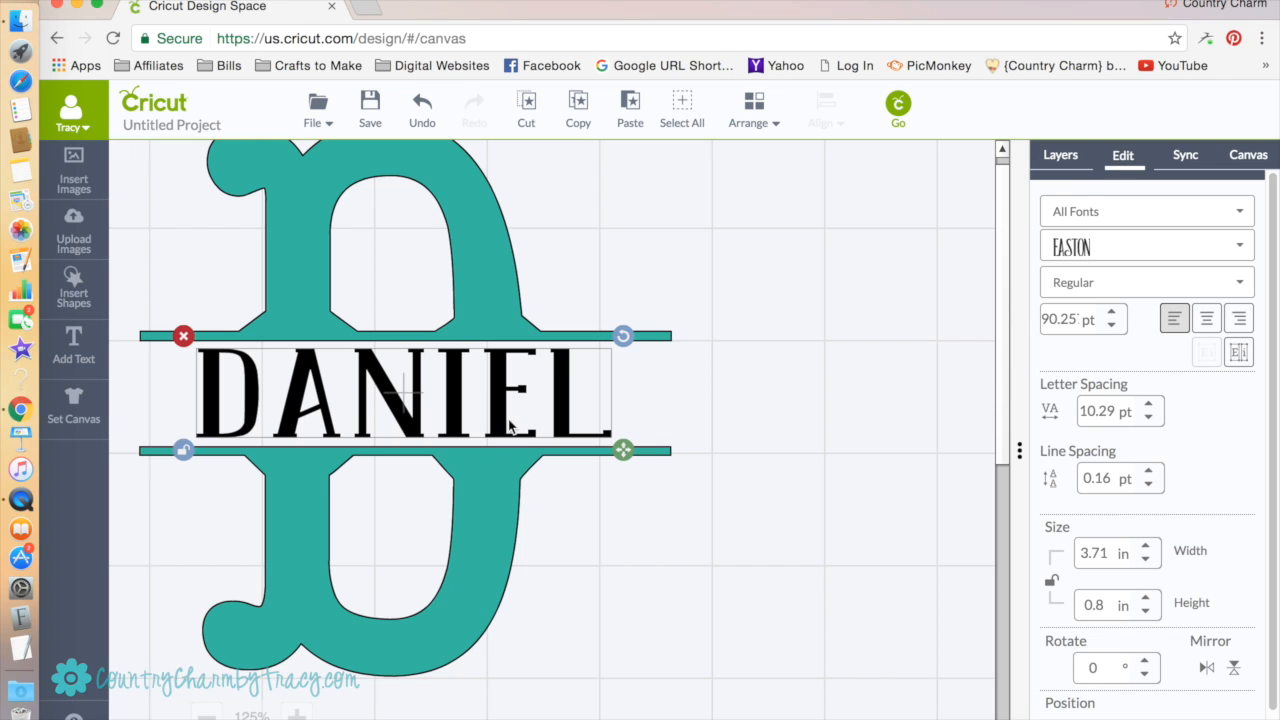
pyautogui.moveTo(569, 413); pyautogui.dragTo(565, 408)
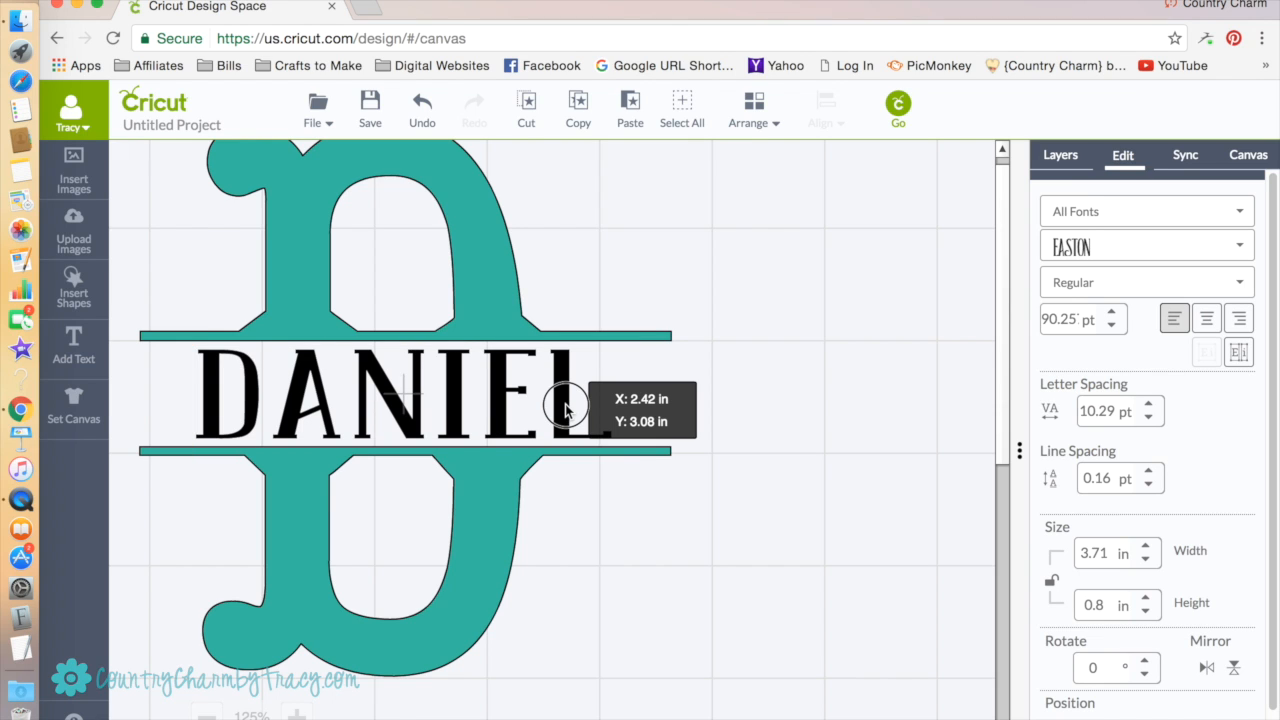
pyautogui.moveTo(565, 408); pyautogui.dragTo(566, 409)
pyautogui.click(694, 526)
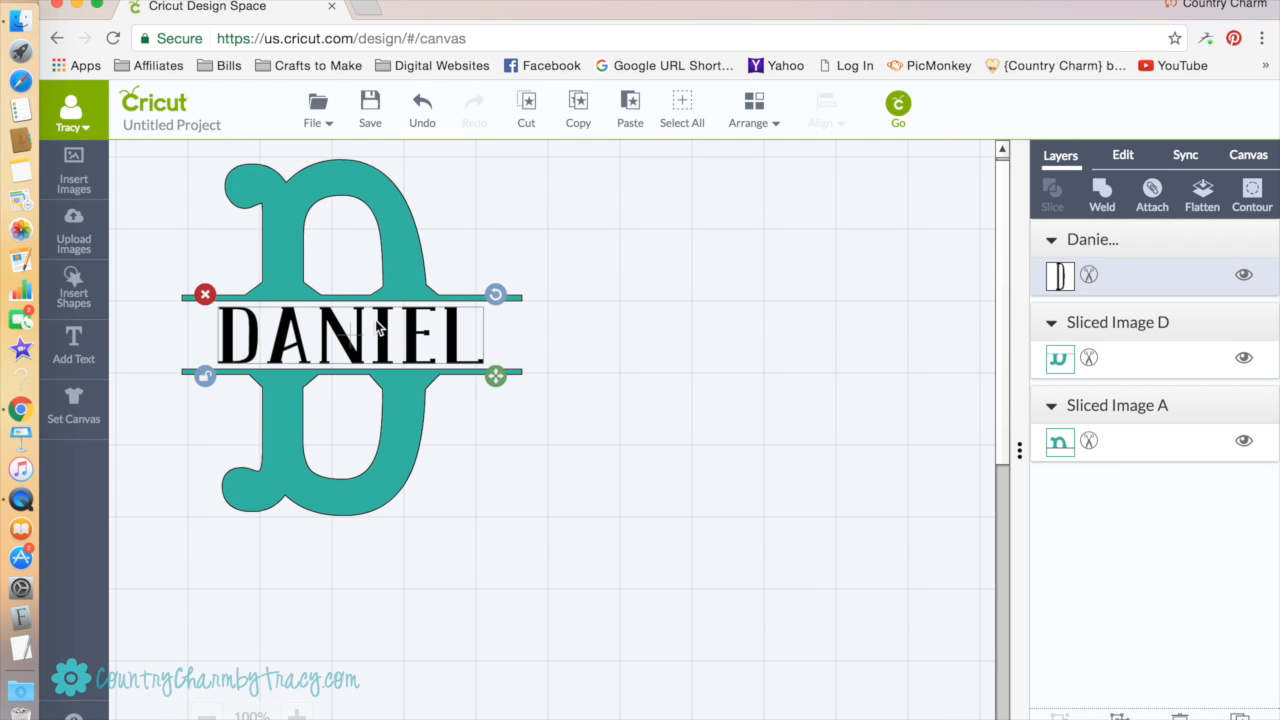
# Recolor the name's layer to teal #35b99f to match the letter halves.
pyautogui.click(1059, 277)
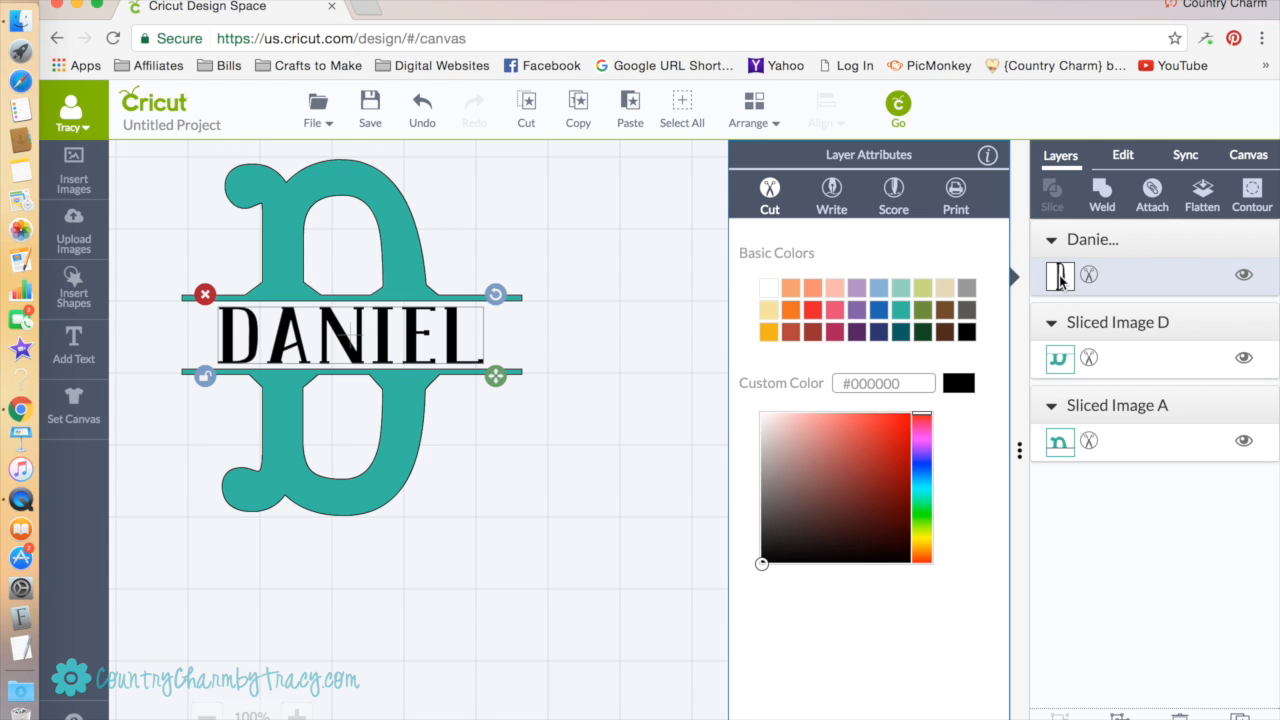
pyautogui.click(901, 315)
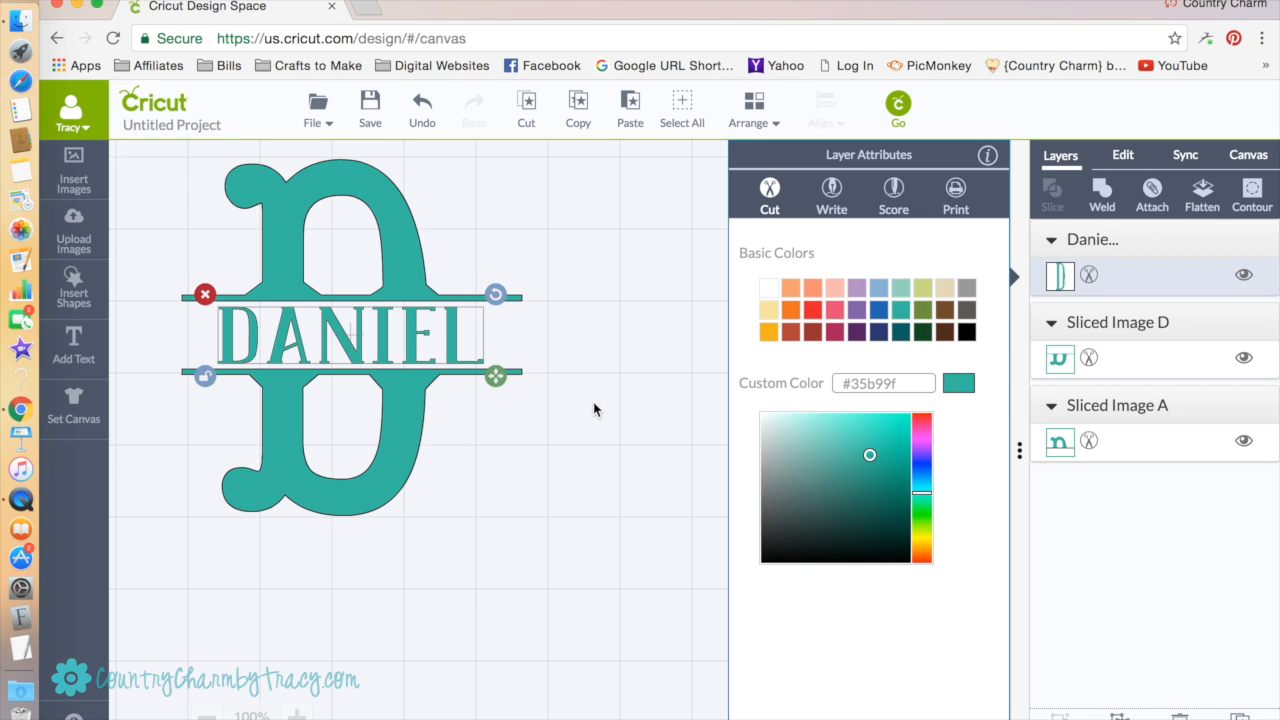
pyautogui.click(593, 405)
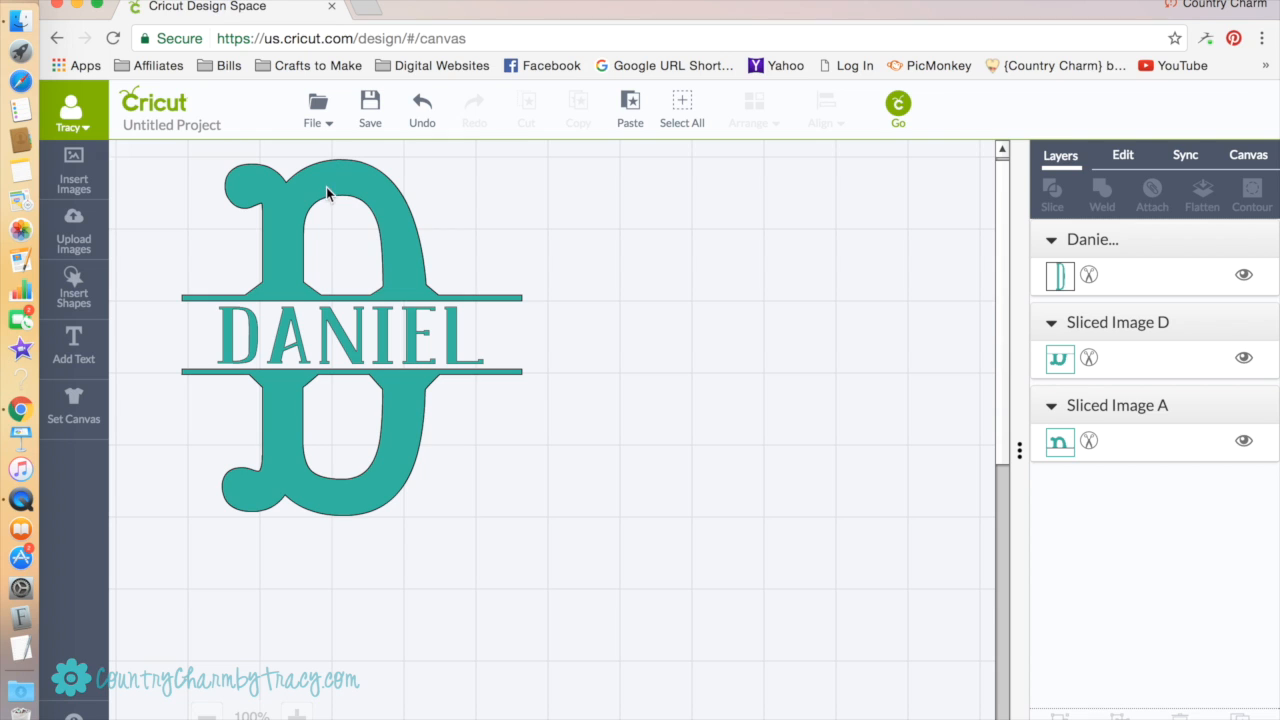
# Attach the name and both letter halves into one set.
pyautogui.click(294, 201)
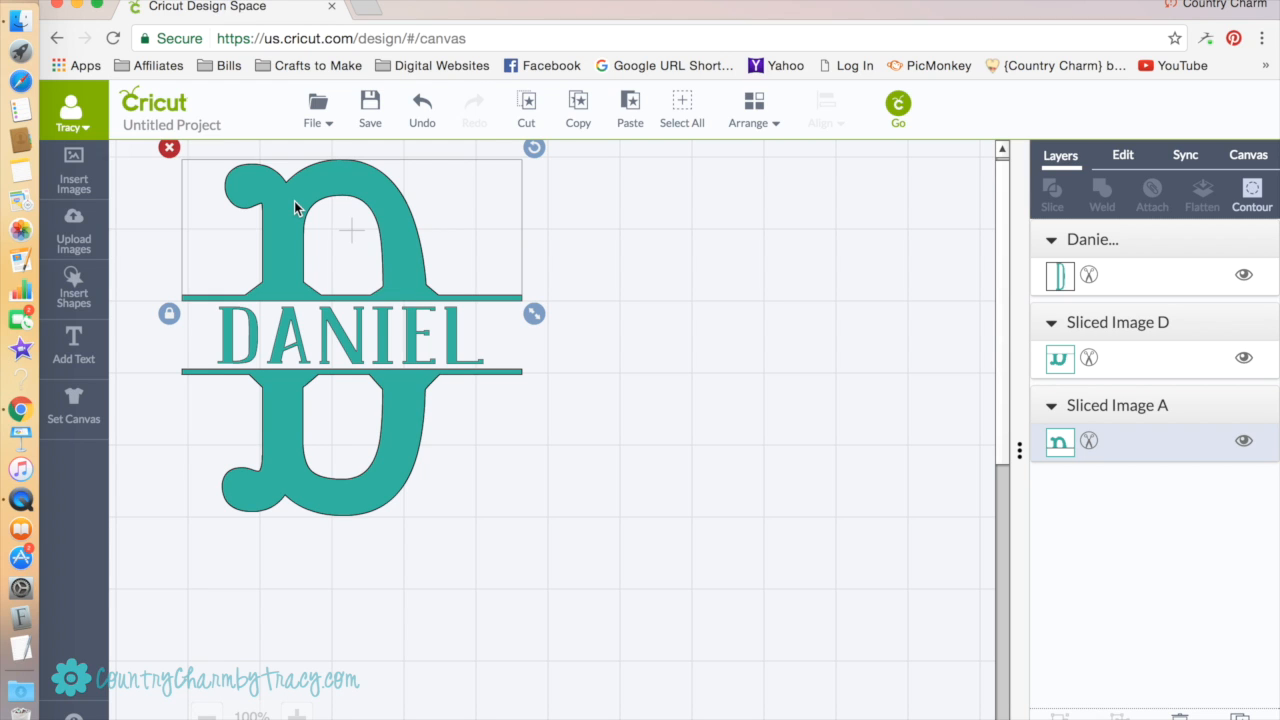
pyautogui.click(683, 110)
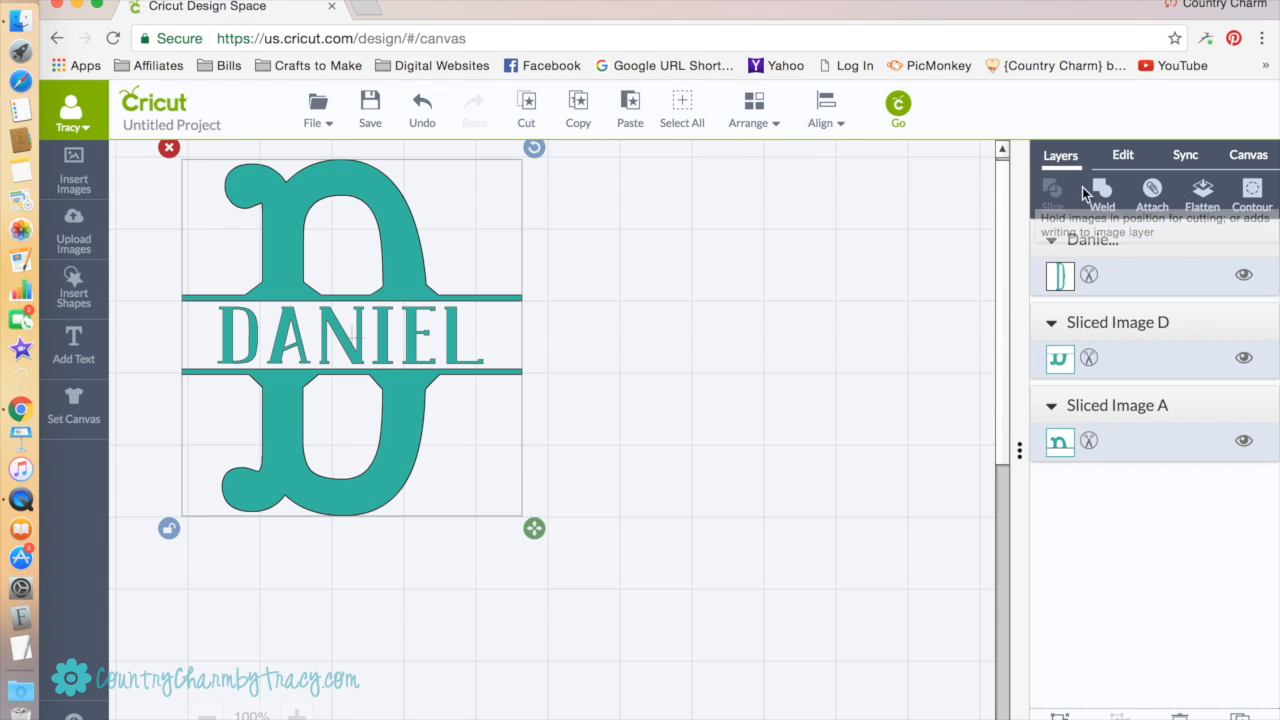
pyautogui.click(1152, 192)
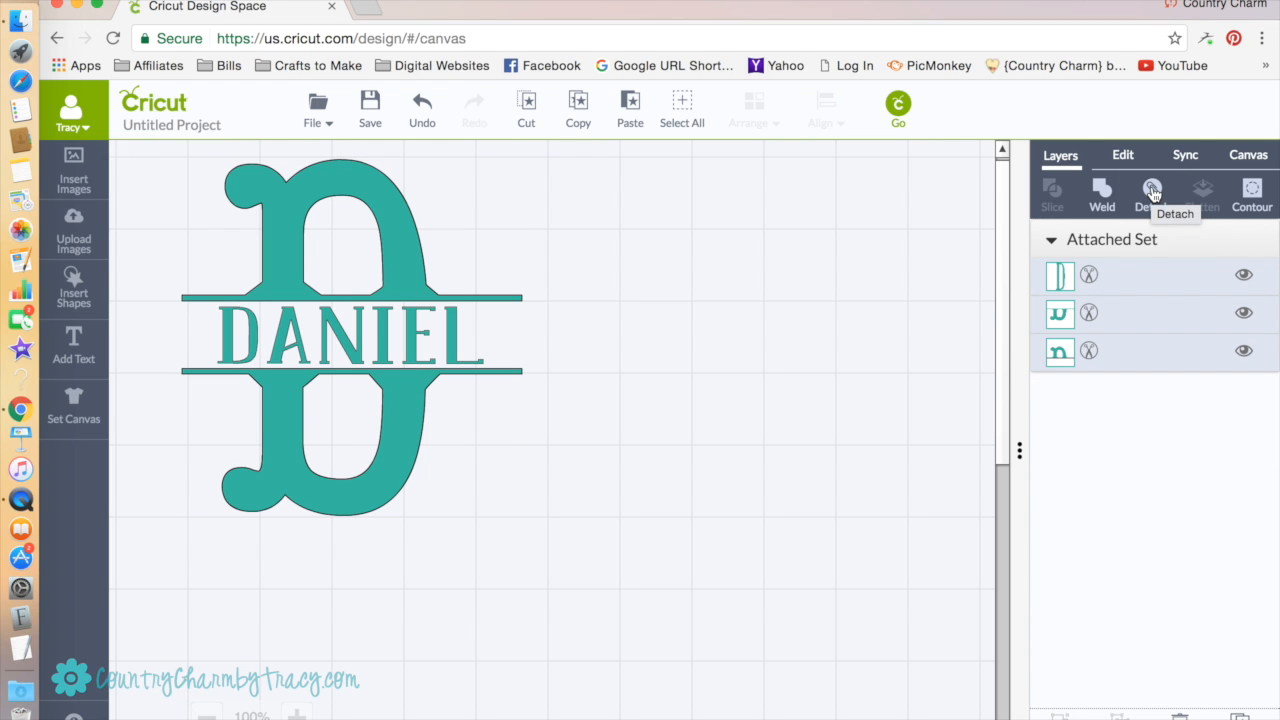
# Preview the attached monogram on the 12X12 cutting mat, shift it as one piece, and return to the canvas.
pyautogui.click(898, 106)
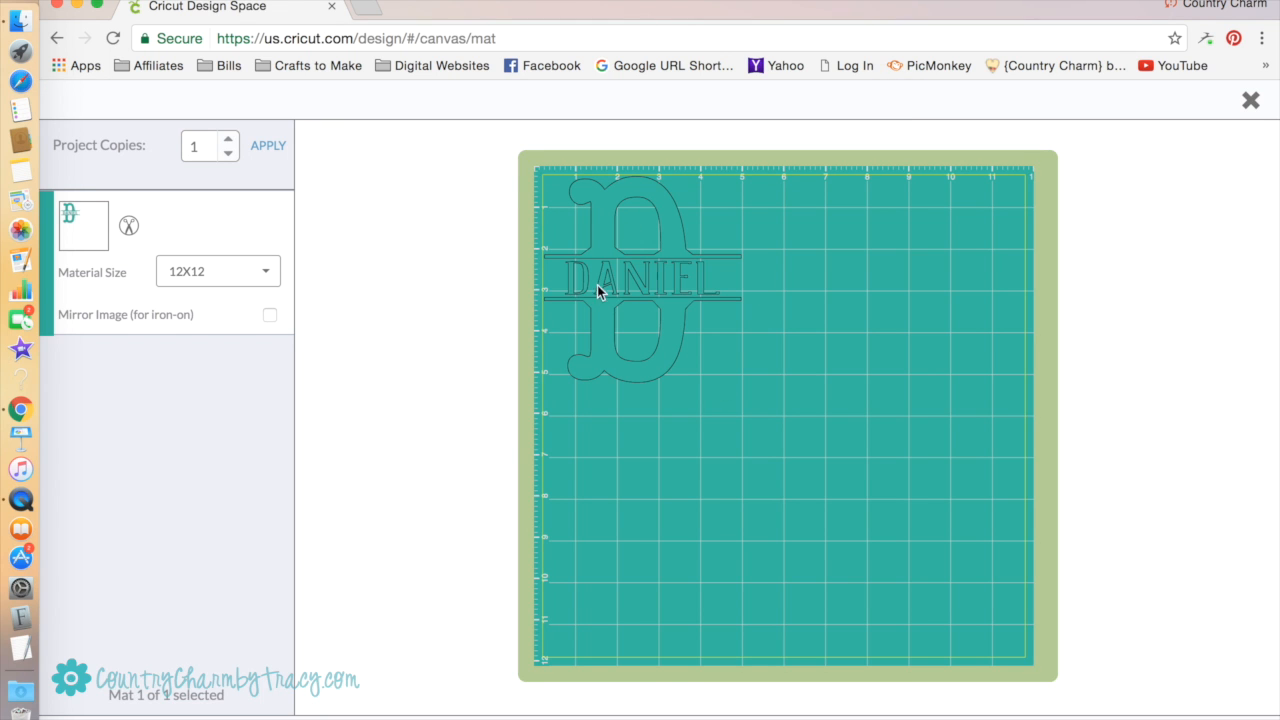
pyautogui.moveTo(662, 216)
pyautogui.mouseDown()
pyautogui.moveTo(711, 246)
pyautogui.moveTo(831, 262)
pyautogui.moveTo(646, 231)
pyautogui.moveTo(671, 238)
pyautogui.mouseUp()
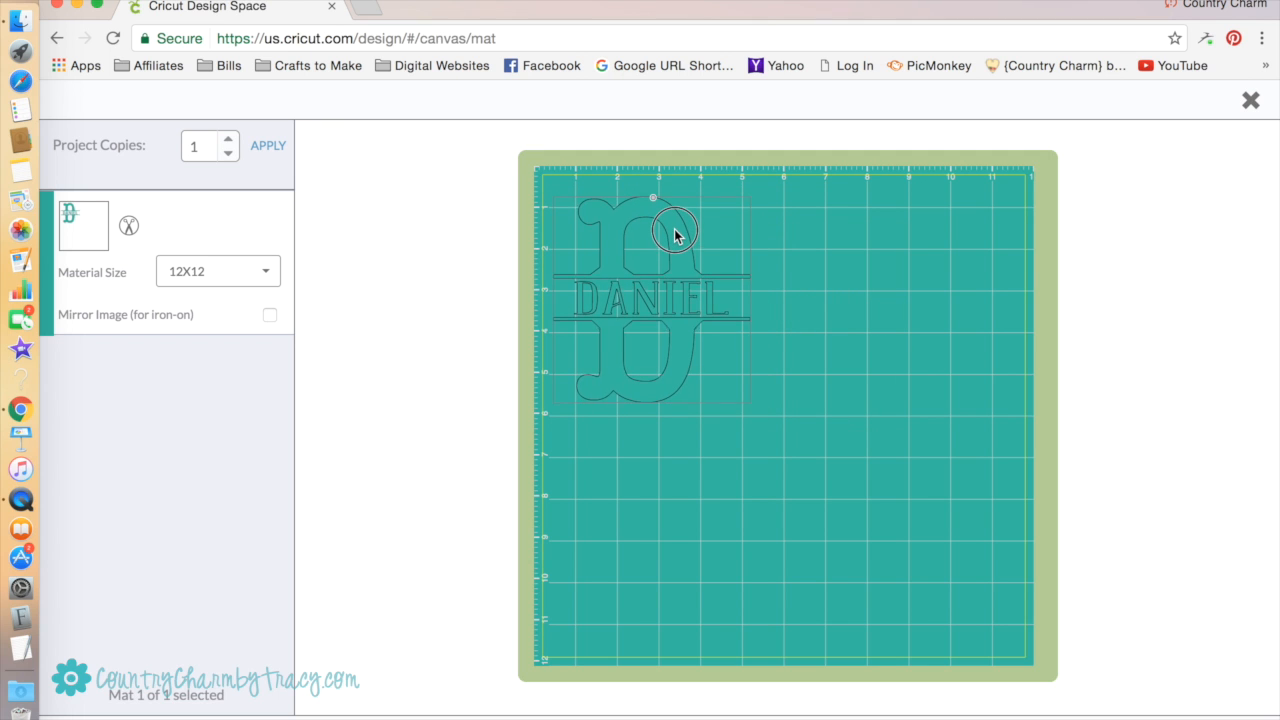
pyautogui.click(1250, 104)
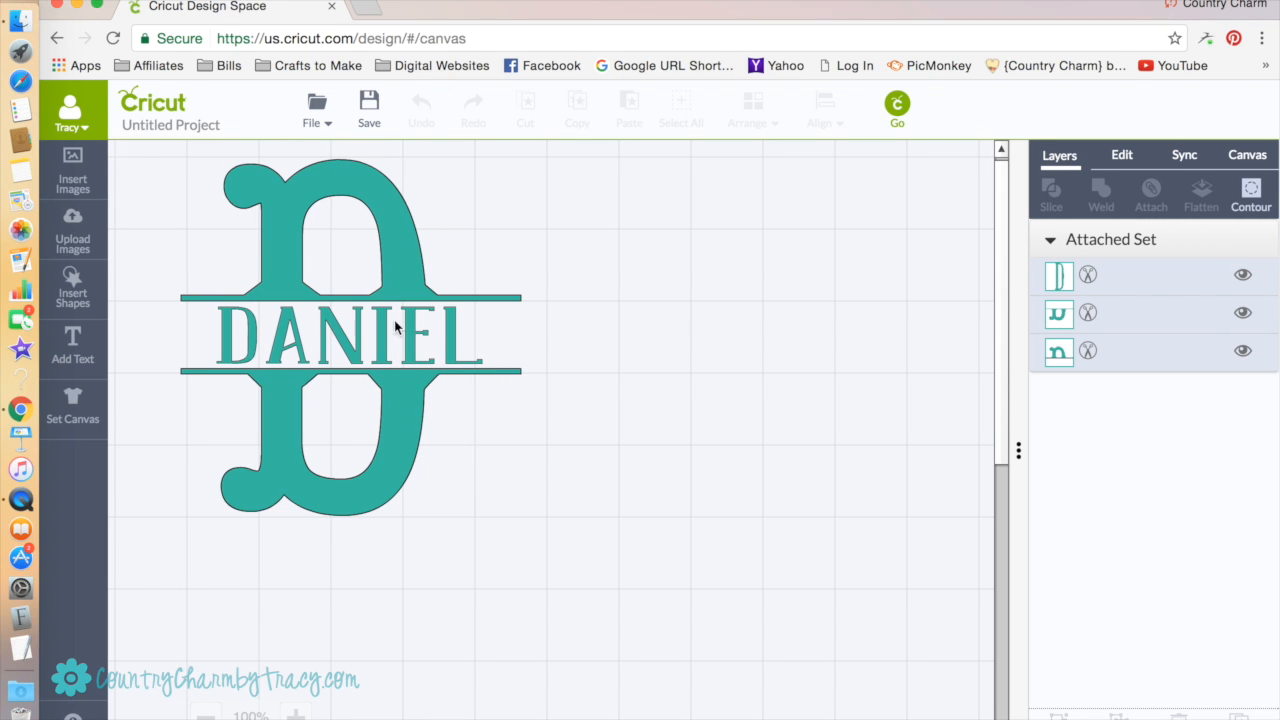
# Detach the monogram set into its separate name and letter-half layers.
pyautogui.click(395, 230)
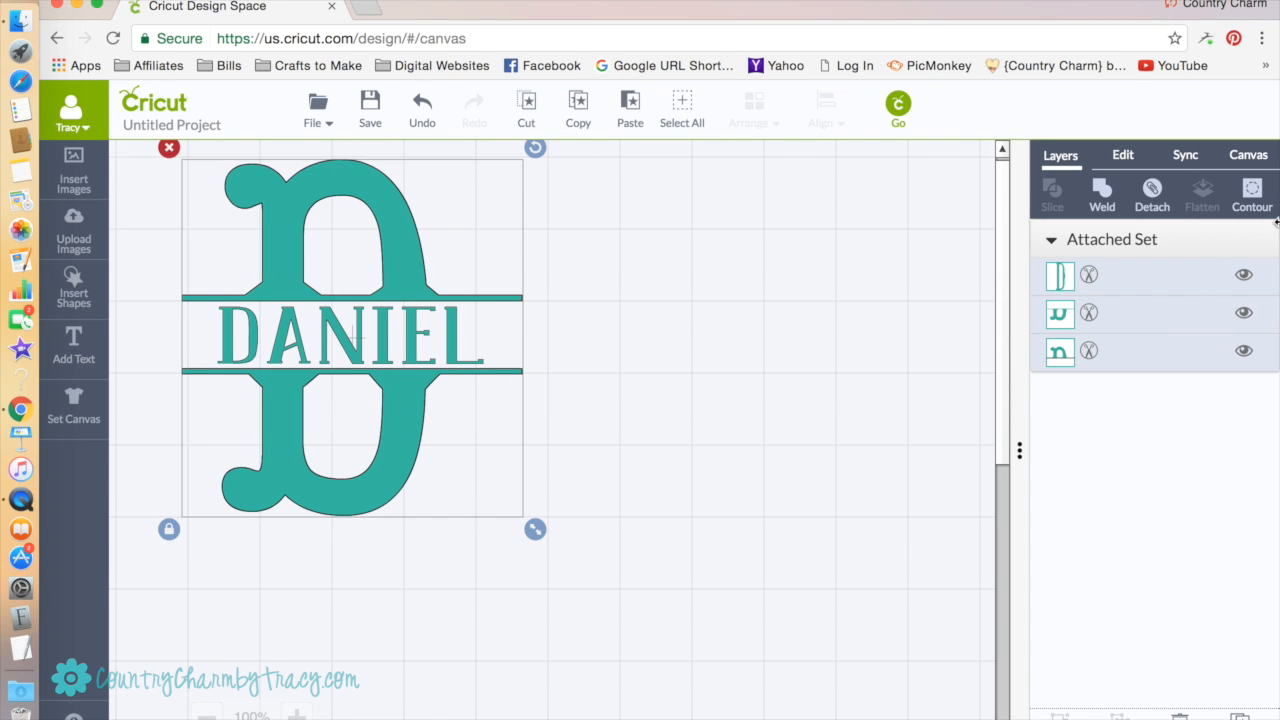
pyautogui.click(1152, 192)
pyautogui.click(552, 318)
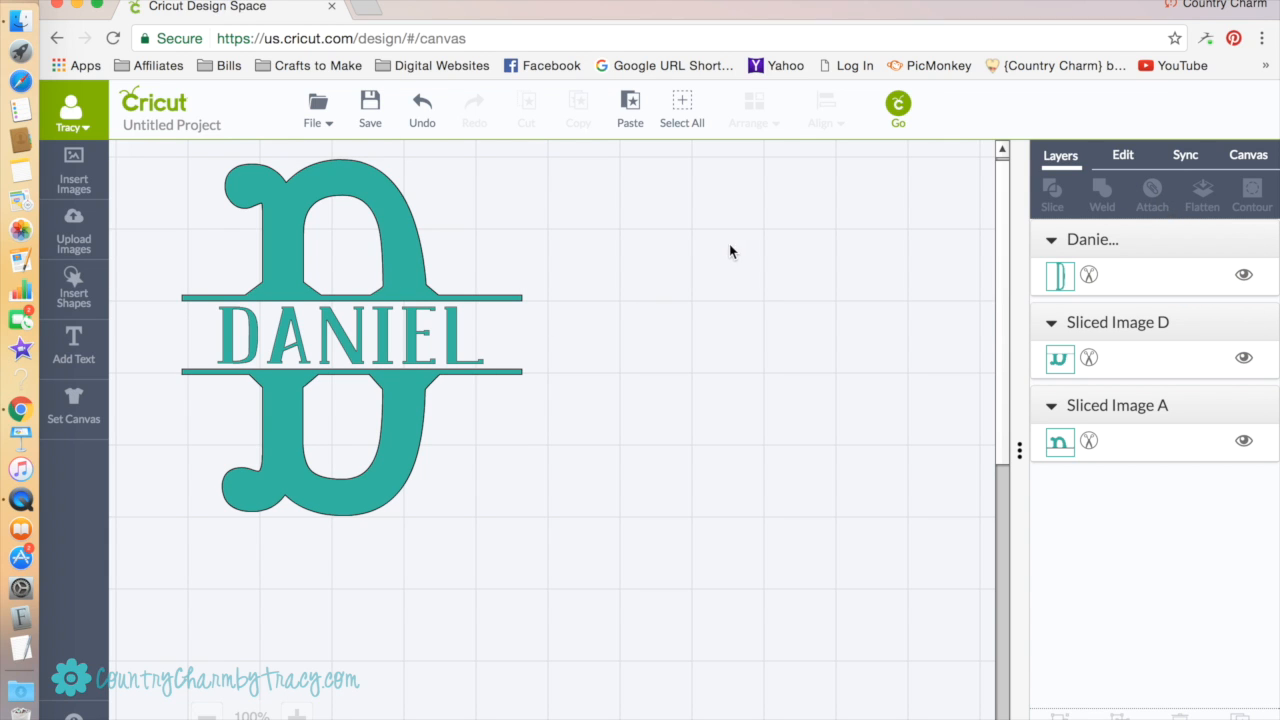
# Preview the unattached name and letter halves on the cutting mat to check their placement, and return to the canvas.
pyautogui.click(345, 183)
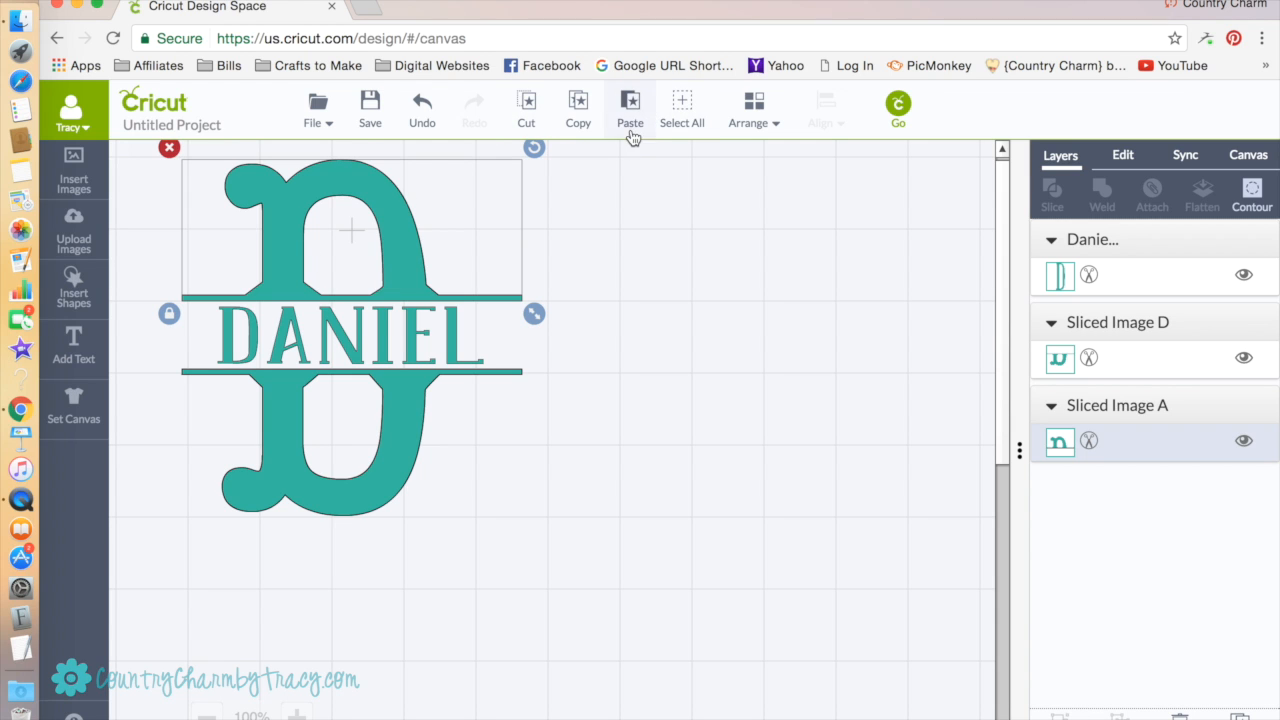
pyautogui.click(684, 113)
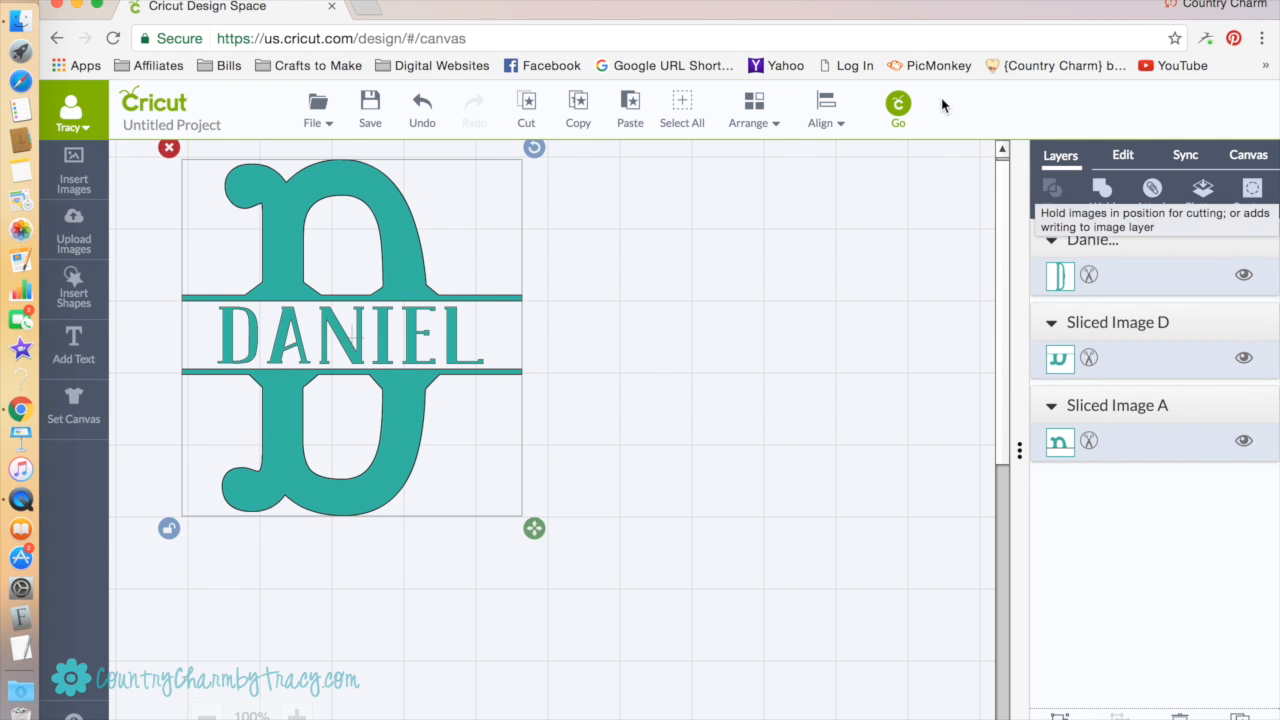
pyautogui.click(898, 106)
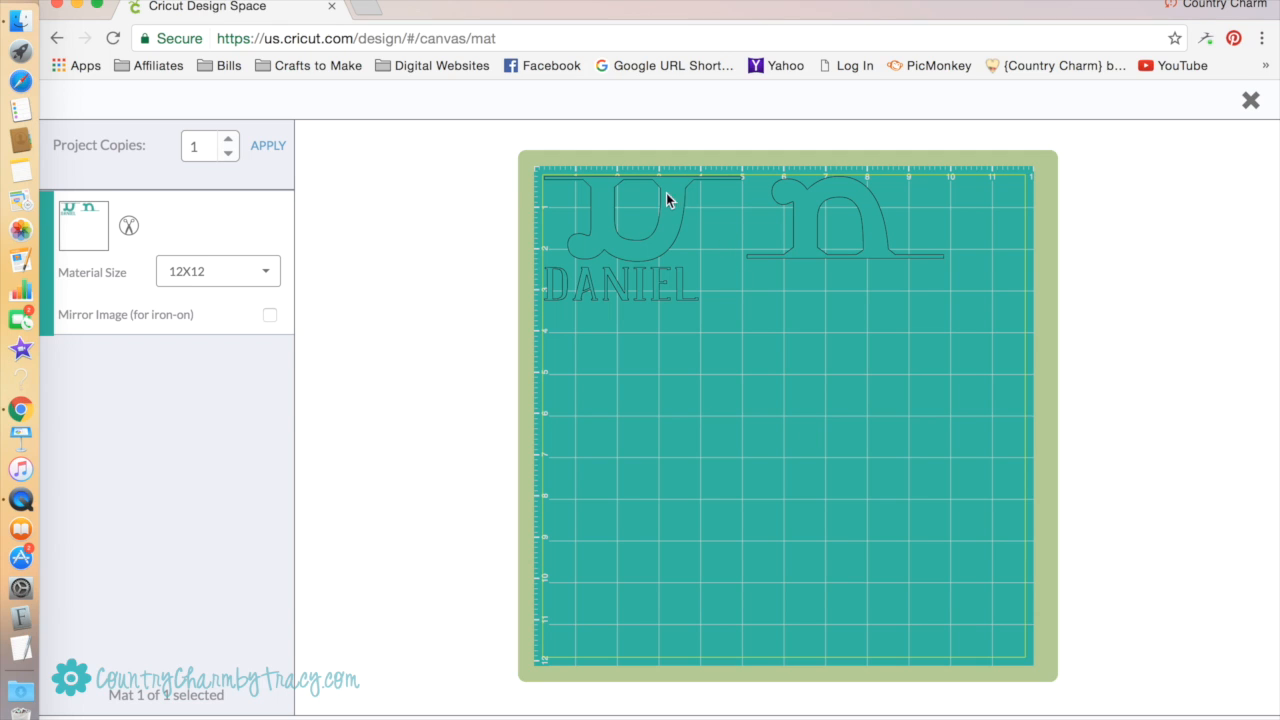
pyautogui.click(1250, 104)
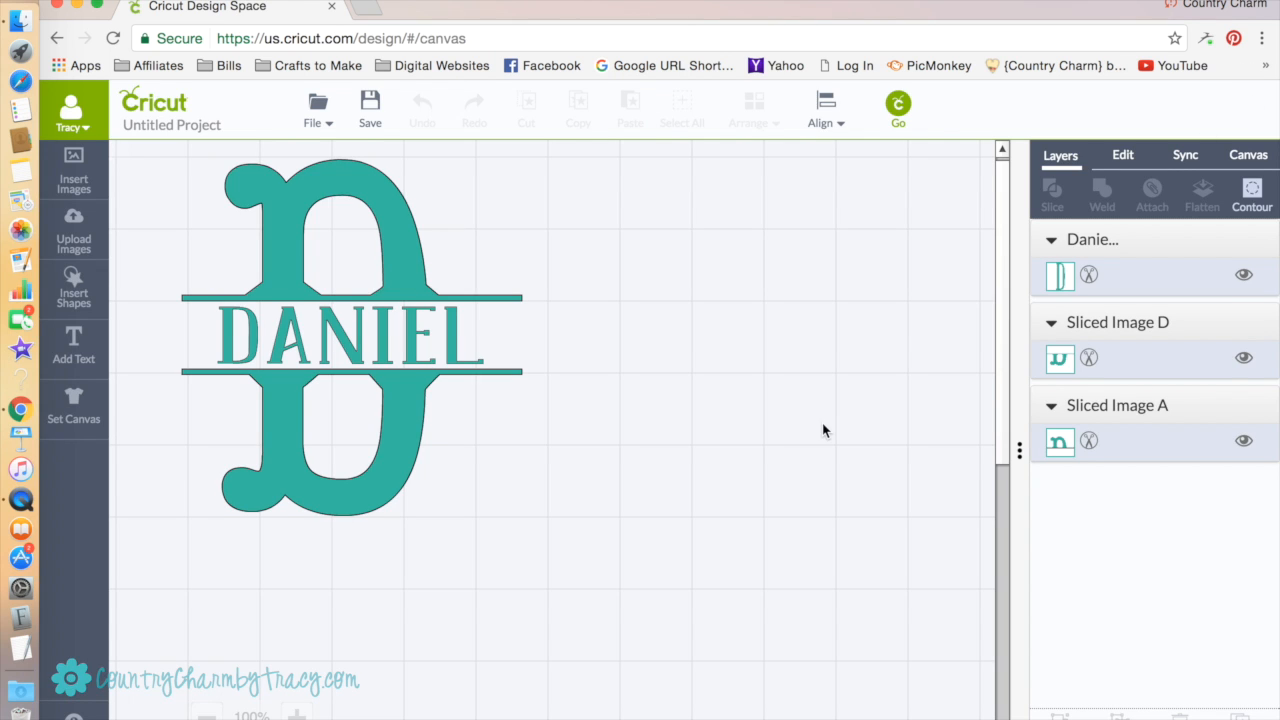
# Select the name and both letter halves and attach them so they hold their positions for cutting.
pyautogui.click(298, 175)
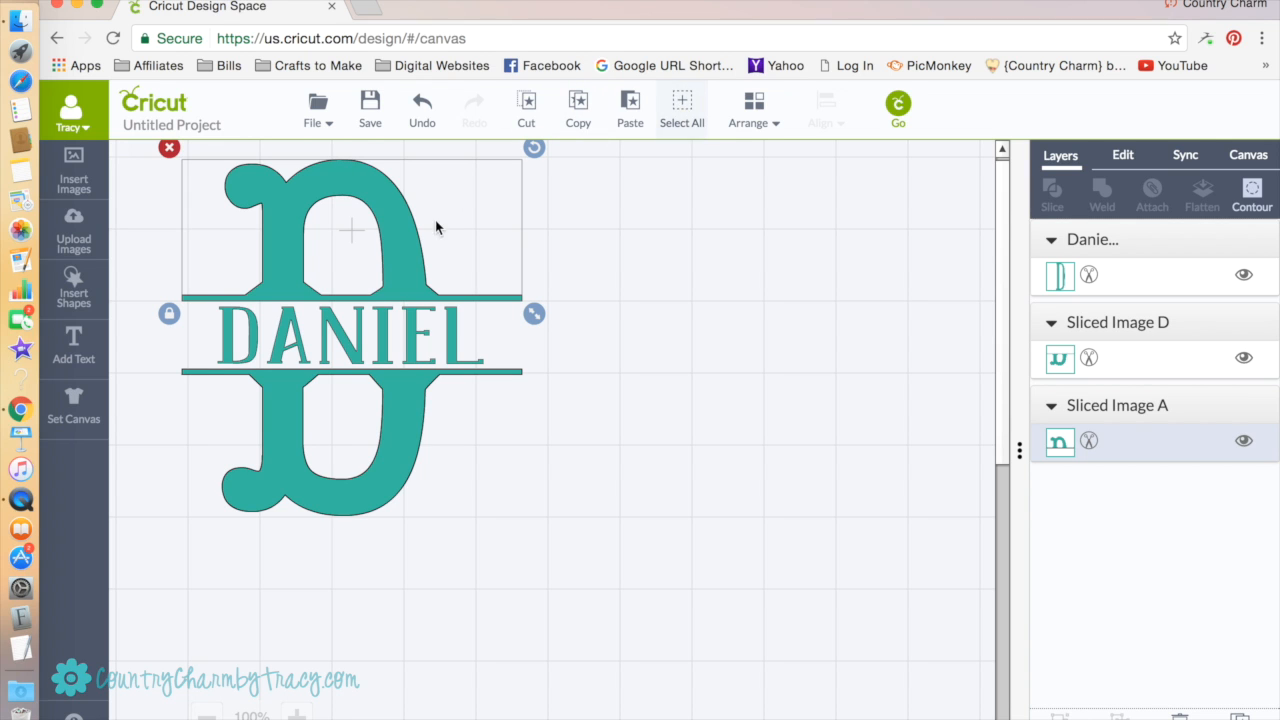
pyautogui.click(682, 110)
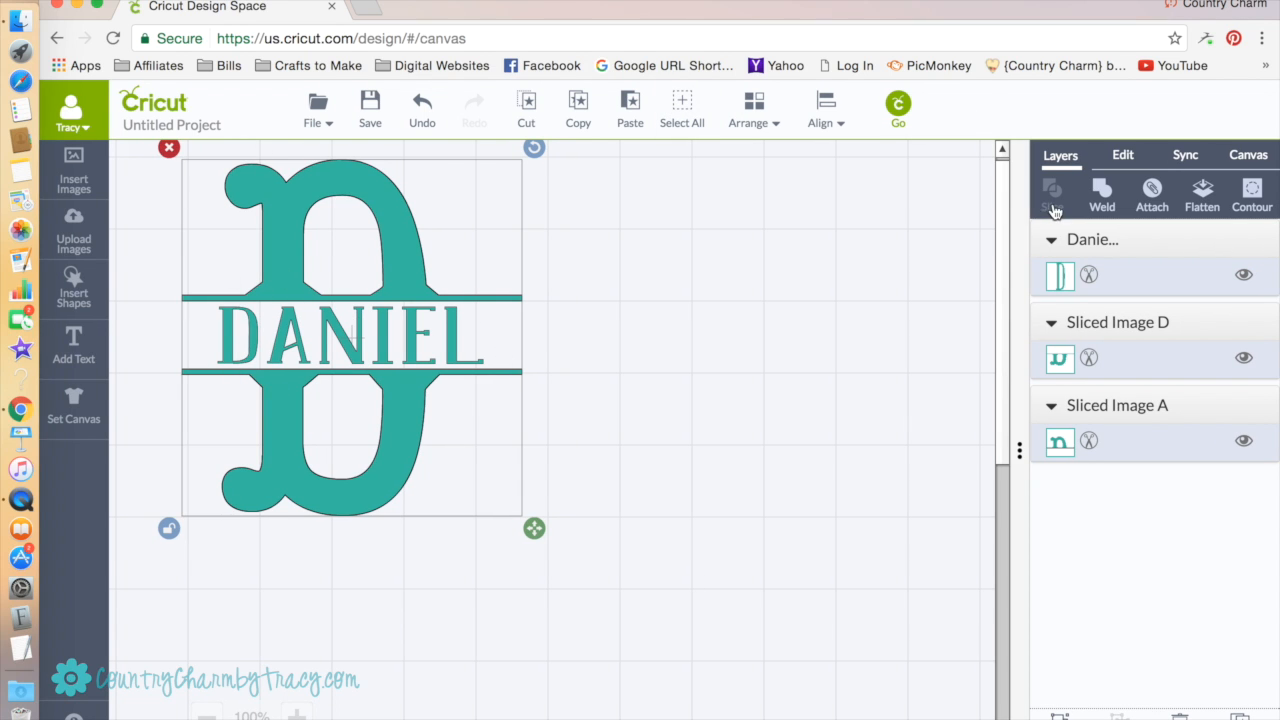
pyautogui.click(1153, 193)
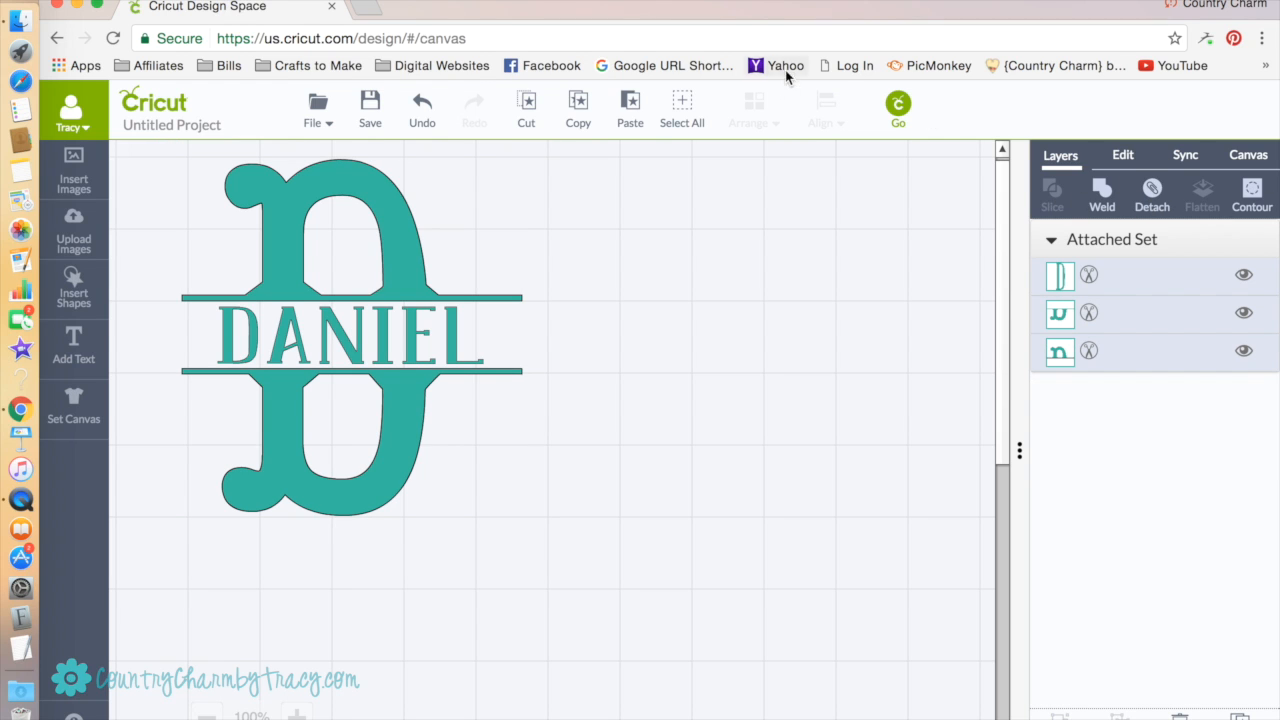
# Check the attached monogram's layout on the cutting mat, try repositioning it there, and return to the canvas.
pyautogui.click(898, 106)
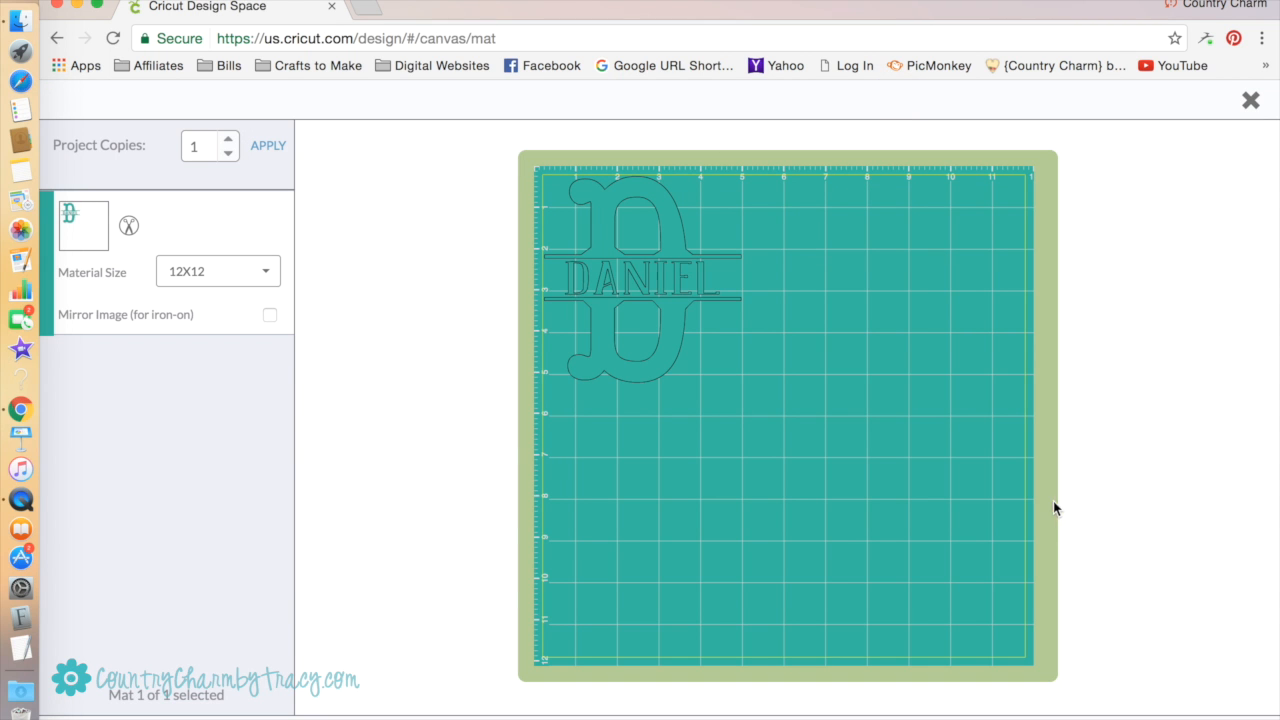
pyautogui.moveTo(673, 296); pyautogui.dragTo(717, 320)
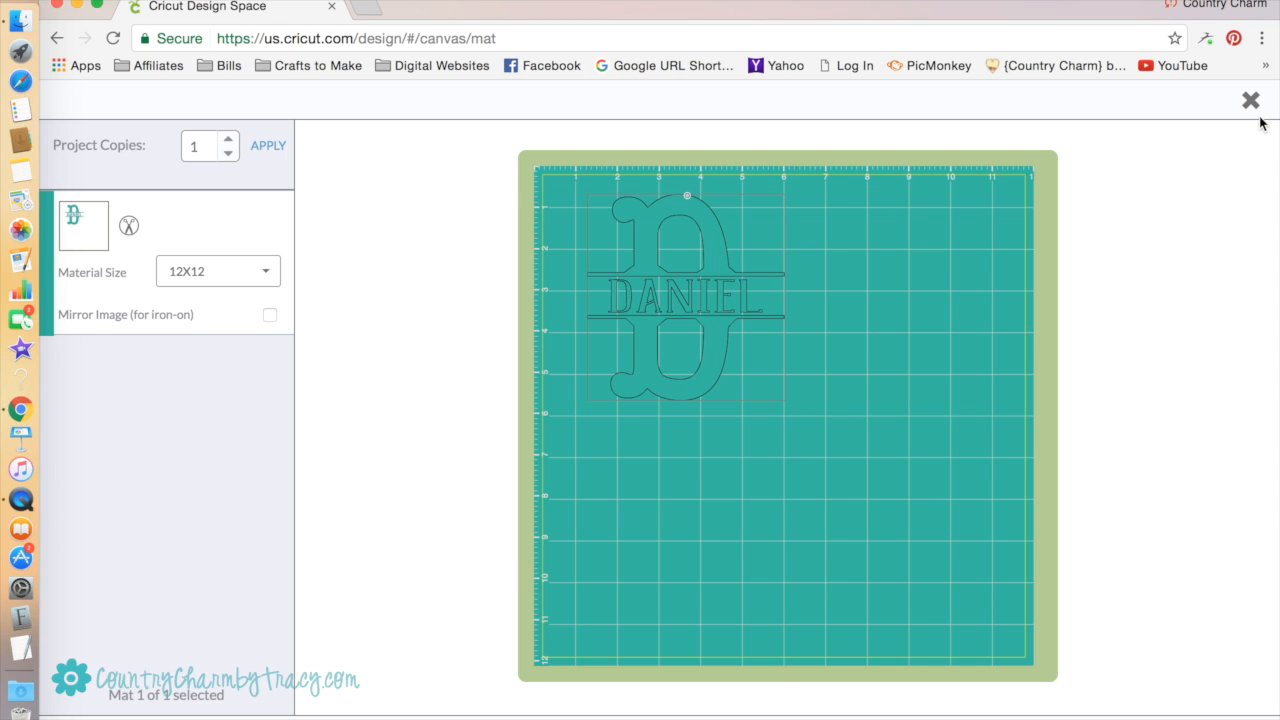
pyautogui.moveTo(714, 276); pyautogui.dragTo(680, 274)
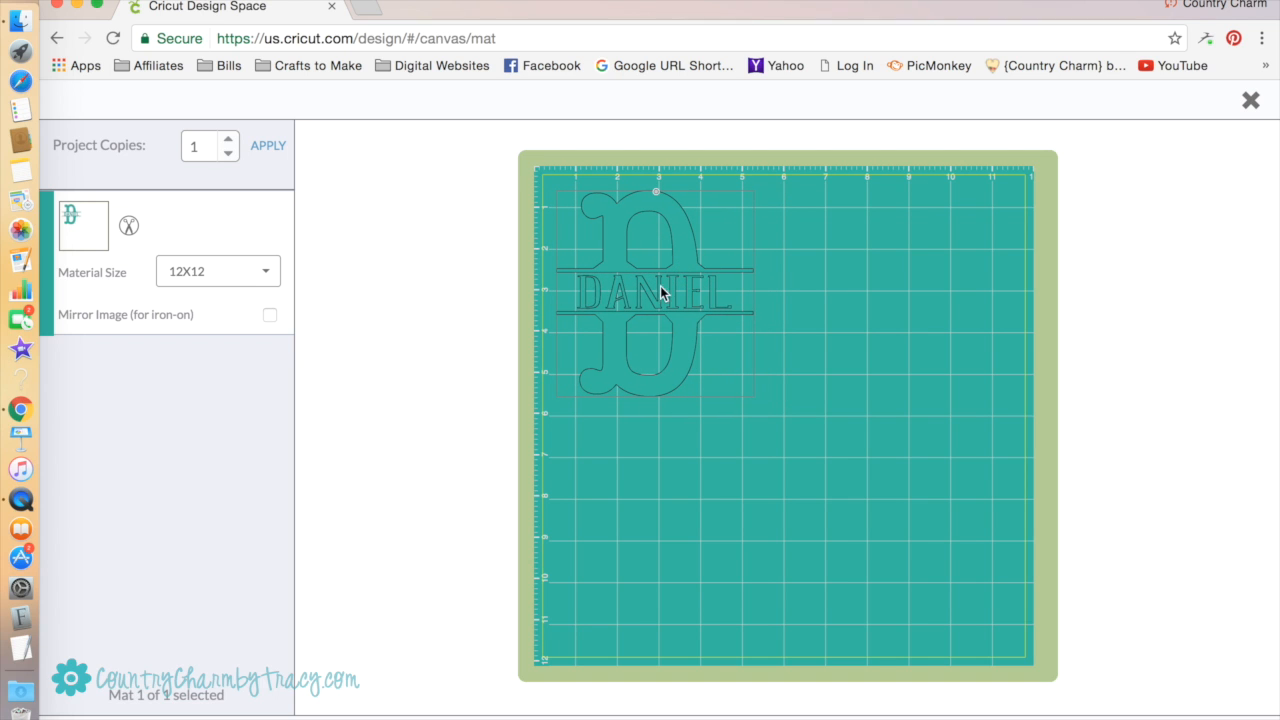
pyautogui.click(1250, 101)
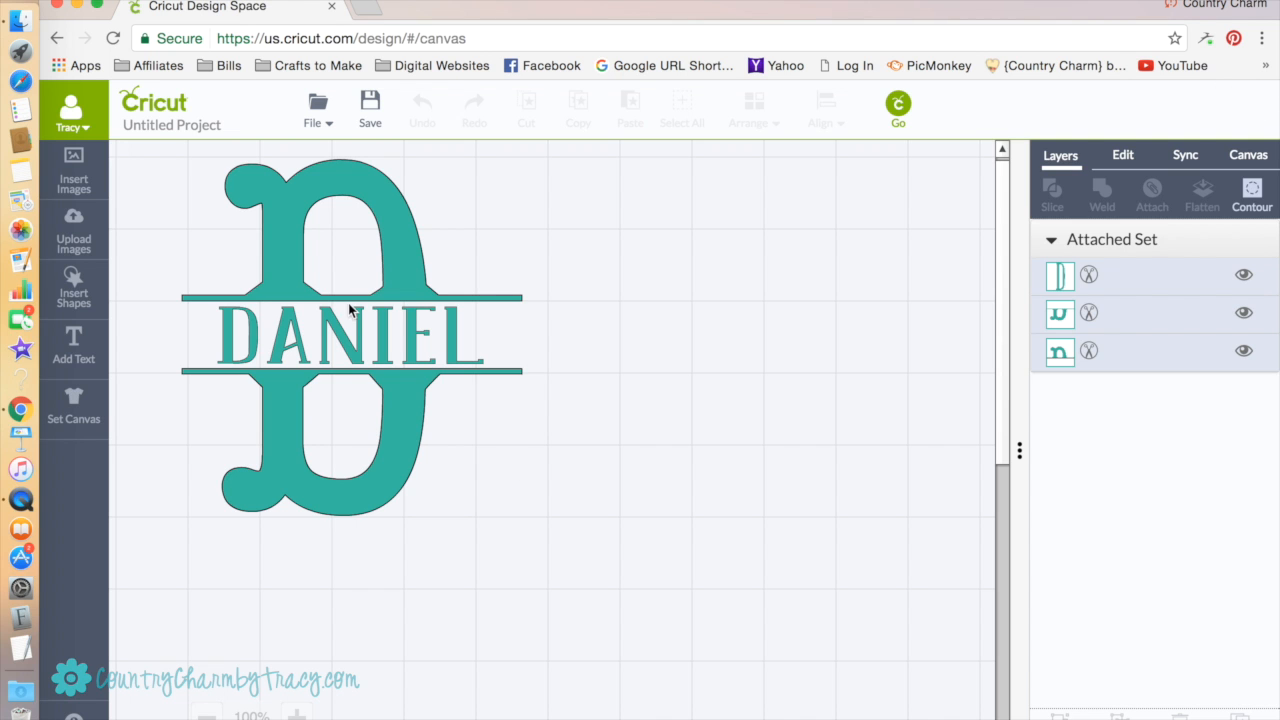
# Move the attached monogram as one piece to a lower position near the canvas's left edge.
pyautogui.click(402, 281)
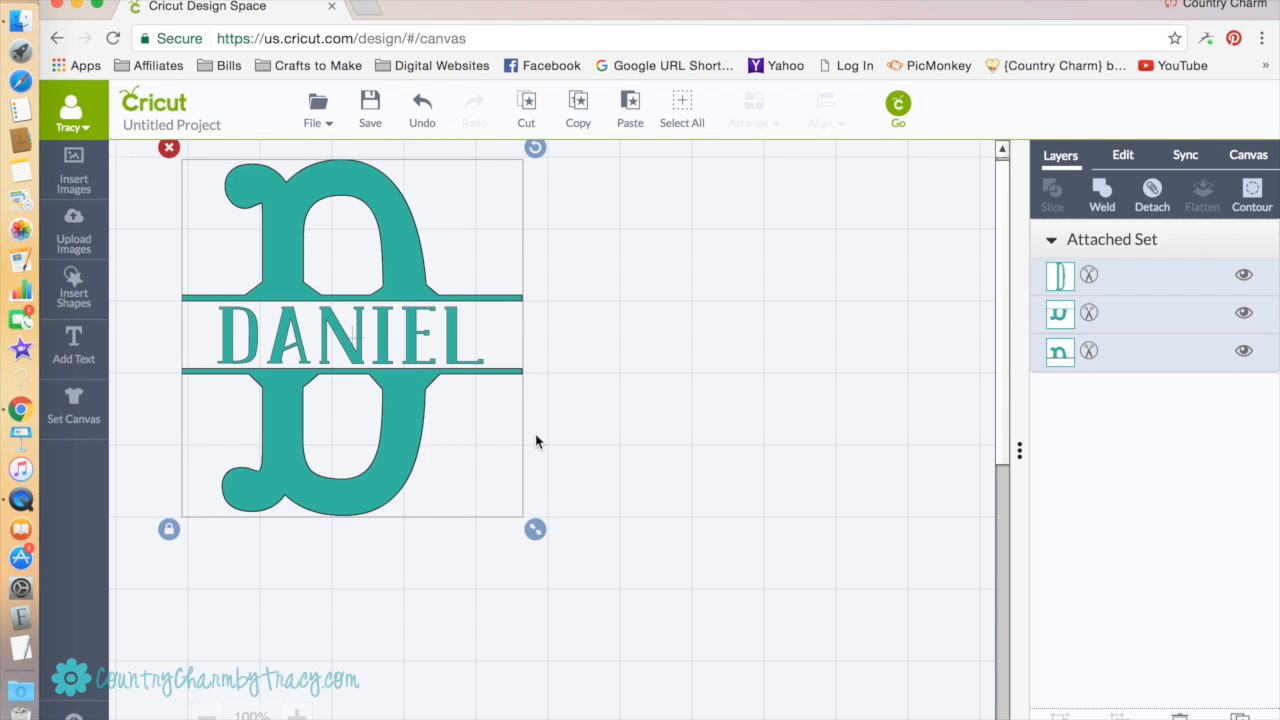
pyautogui.moveTo(410, 267); pyautogui.dragTo(529, 346)
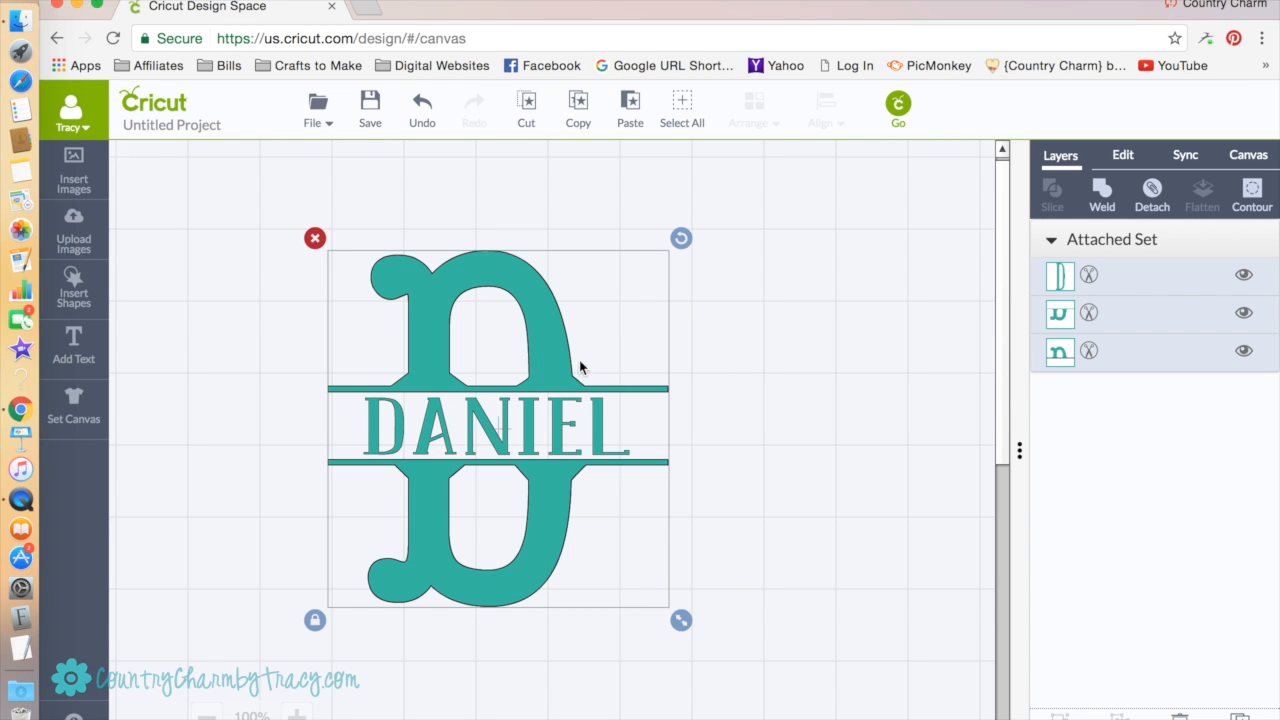
pyautogui.moveTo(563, 349); pyautogui.dragTo(414, 333)
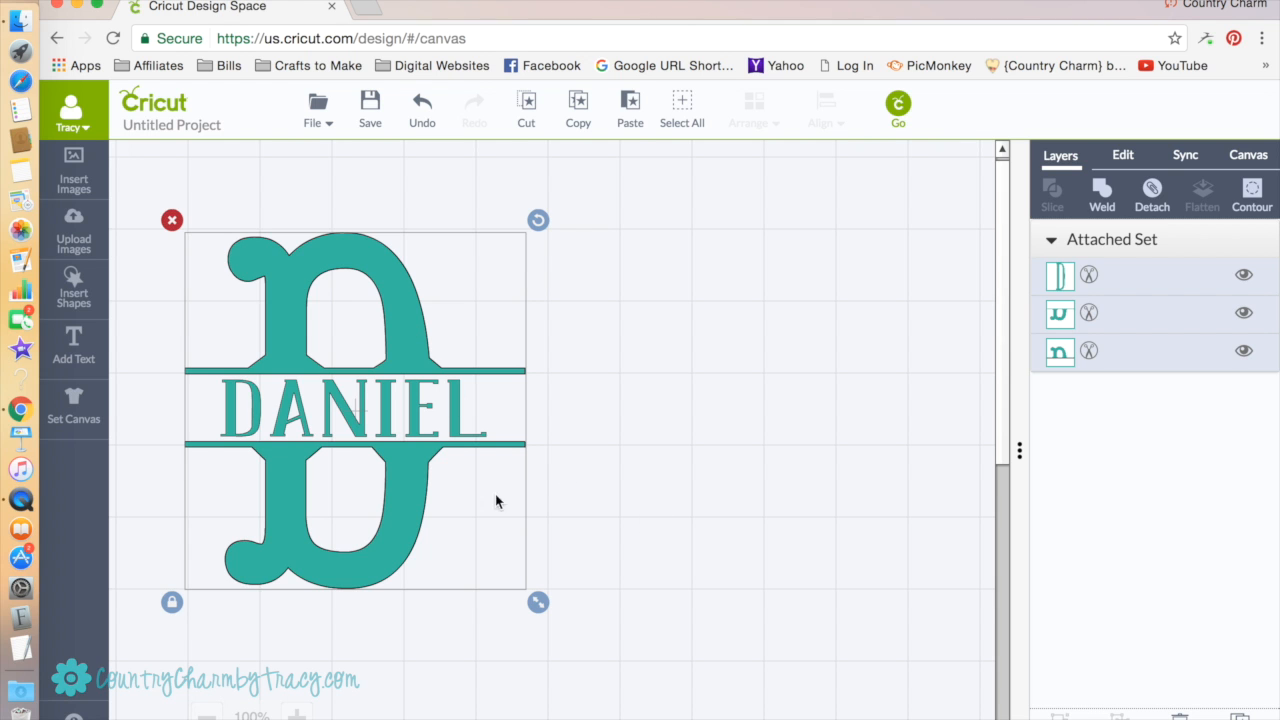
pyautogui.moveTo(418, 362)
pyautogui.mouseDown()
pyautogui.moveTo(553, 335)
pyautogui.moveTo(400, 358)
pyautogui.mouseUp()
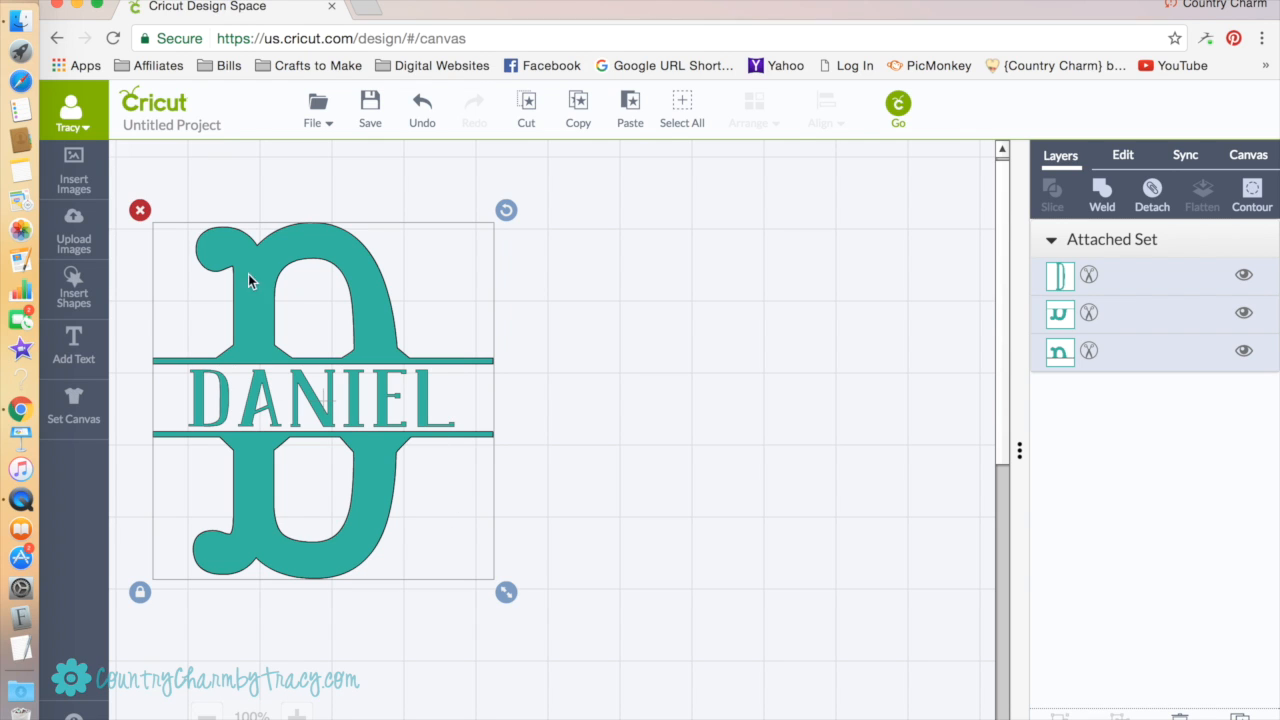
pyautogui.click(142, 345)
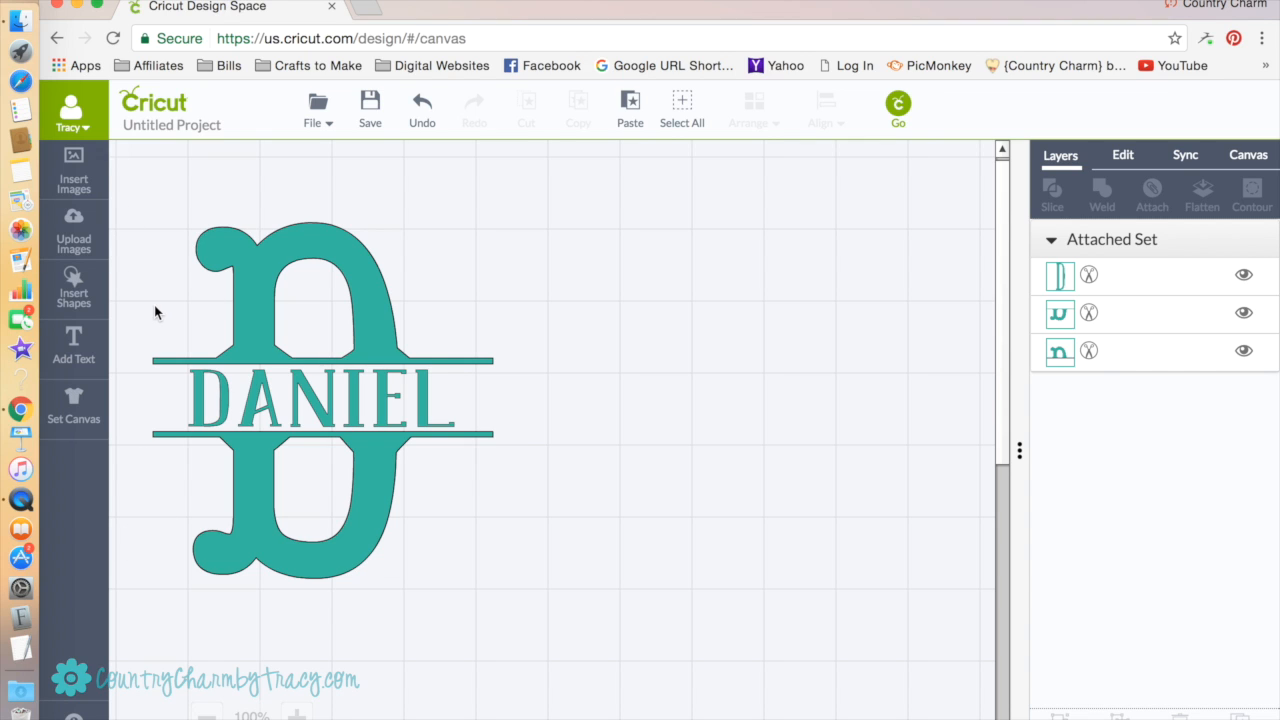
# Scale the attached monogram down proportionally to about 3.5 grid squares tall and shift it slightly on the canvas.
pyautogui.click(382, 481)
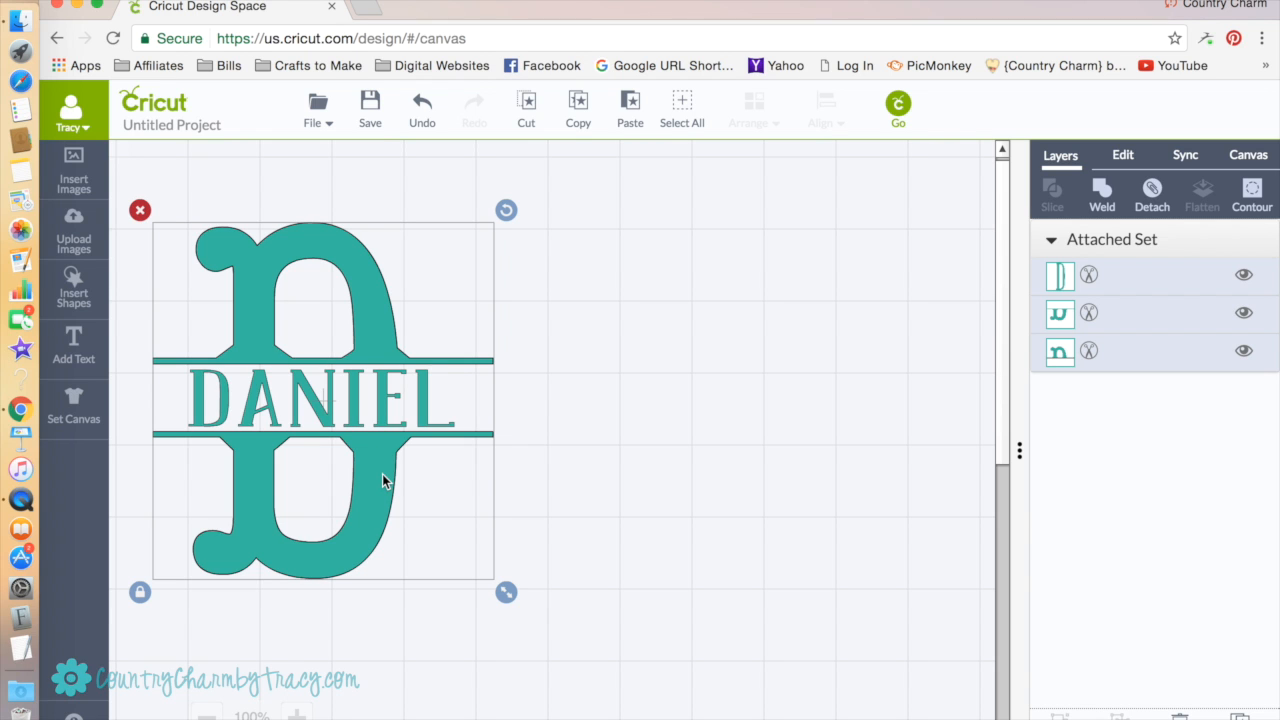
pyautogui.moveTo(513, 597); pyautogui.dragTo(508, 587)
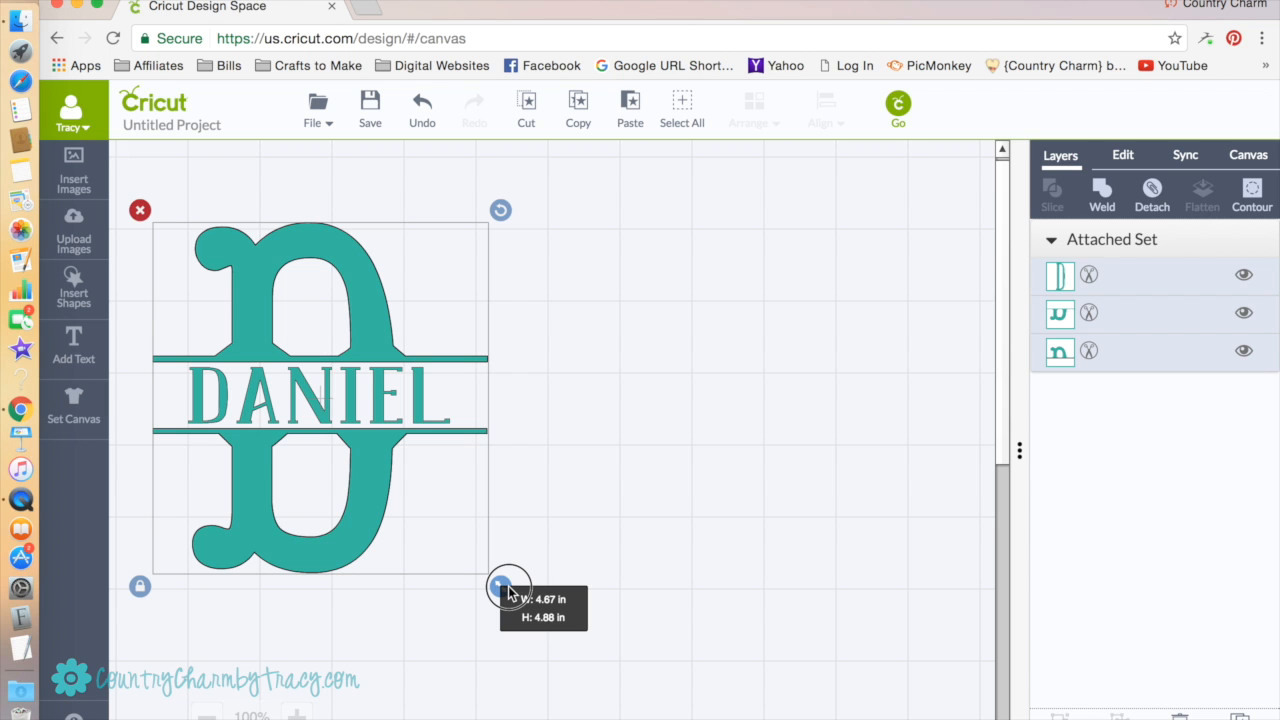
pyautogui.moveTo(508, 590)
pyautogui.mouseDown()
pyautogui.moveTo(424, 494)
pyautogui.moveTo(418, 467)
pyautogui.moveTo(320, 388)
pyautogui.moveTo(282, 322)
pyautogui.moveTo(423, 520)
pyautogui.moveTo(509, 595)
pyautogui.mouseUp()
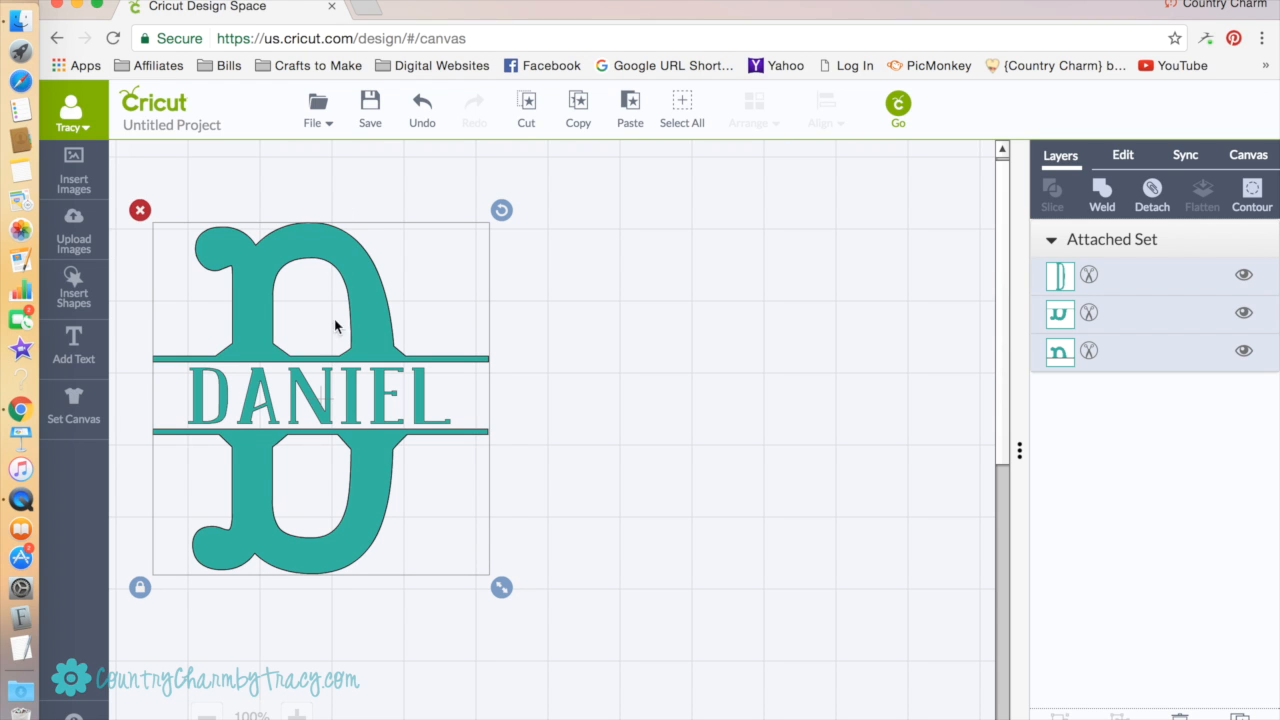
pyautogui.moveTo(505, 584); pyautogui.dragTo(408, 489)
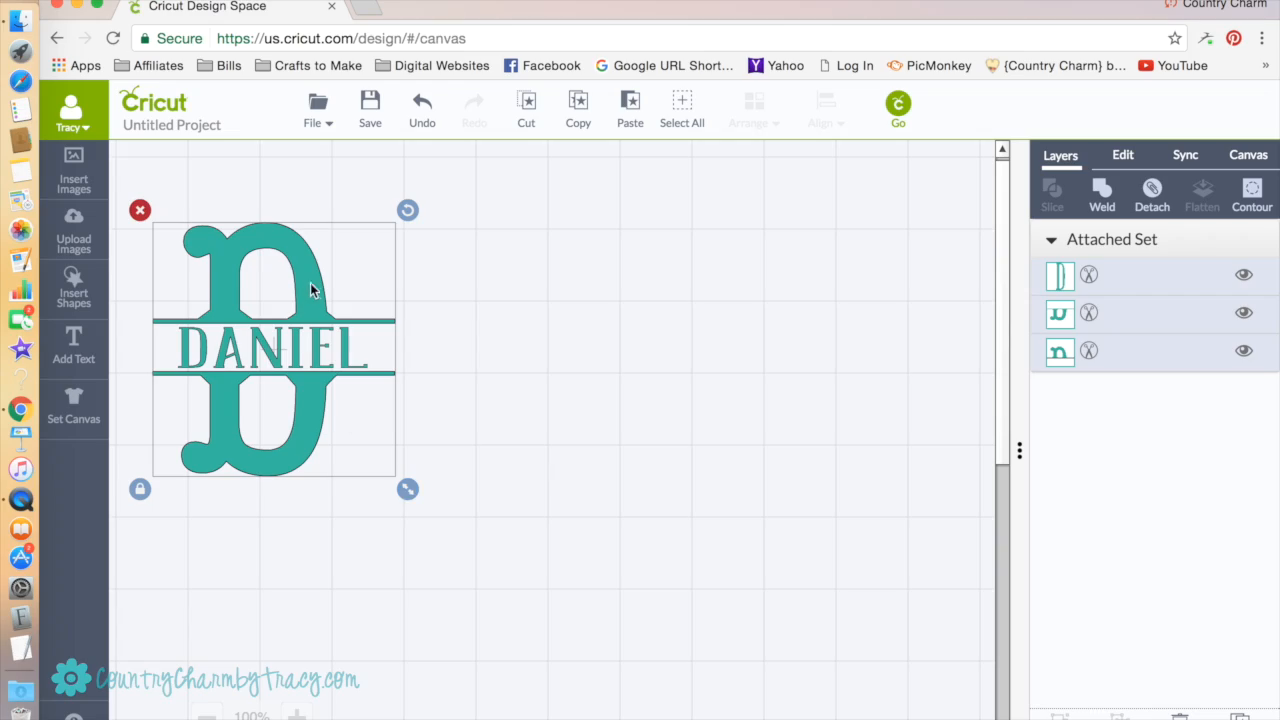
pyautogui.moveTo(302, 310); pyautogui.dragTo(315, 292)
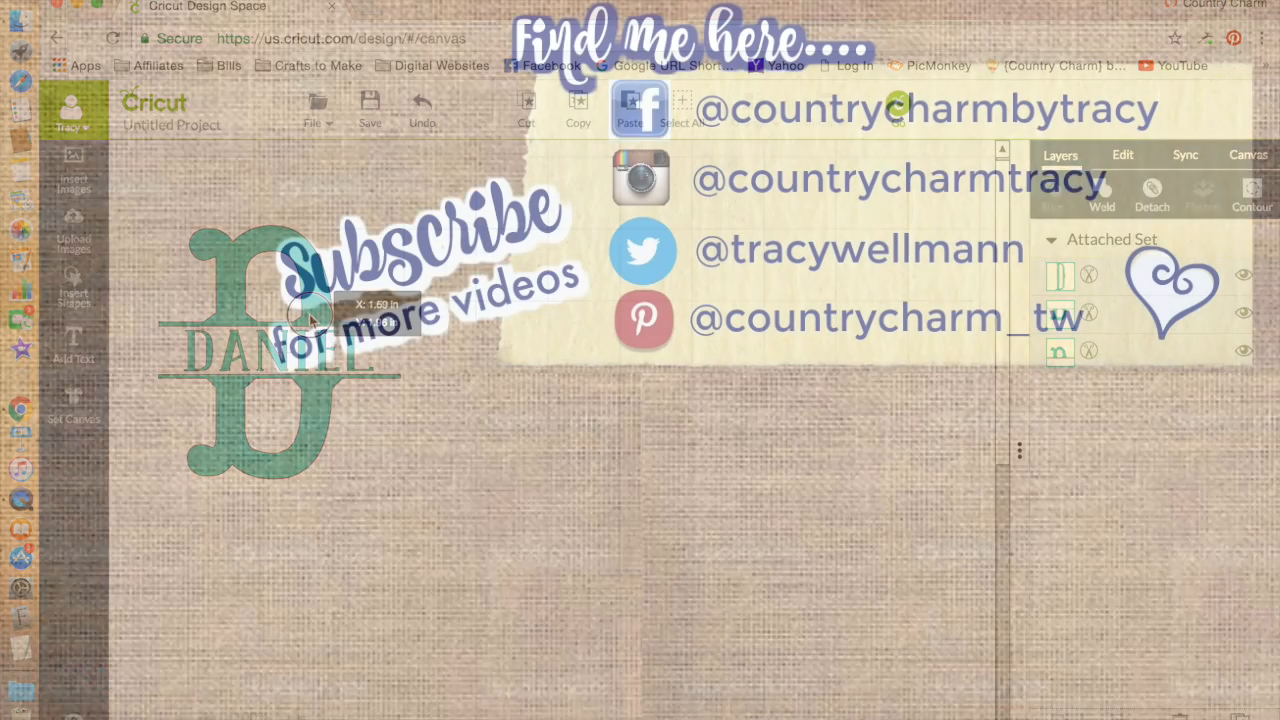